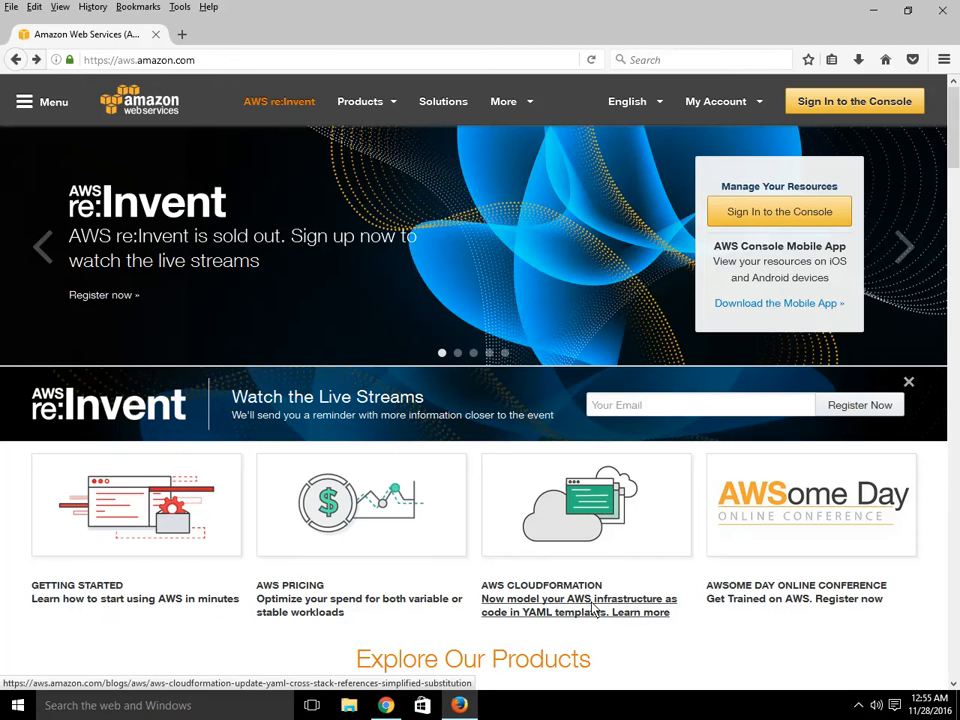
click(458, 706)
click(458, 706)
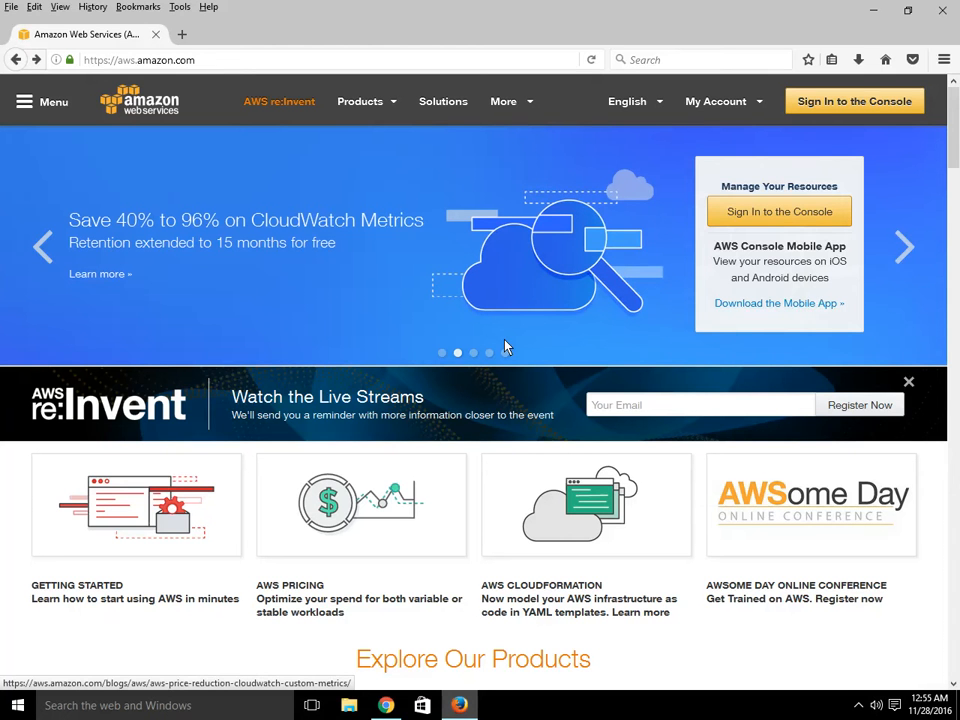
- Sign in to the AWS Management Console as a returning user with the account credentials
mouse_move(755, 106)
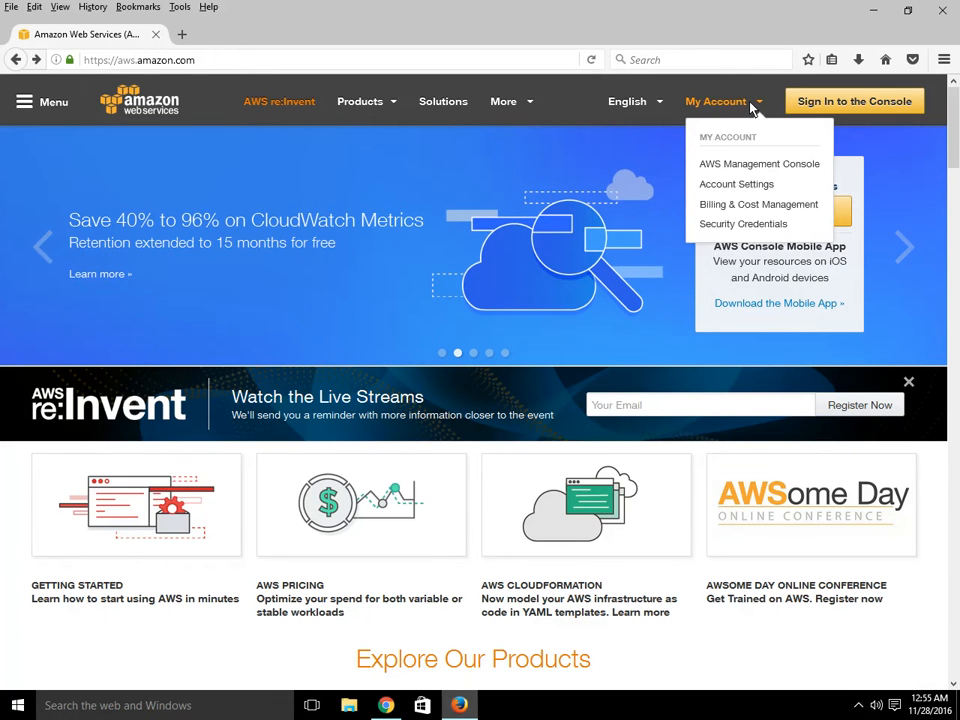
click(850, 106)
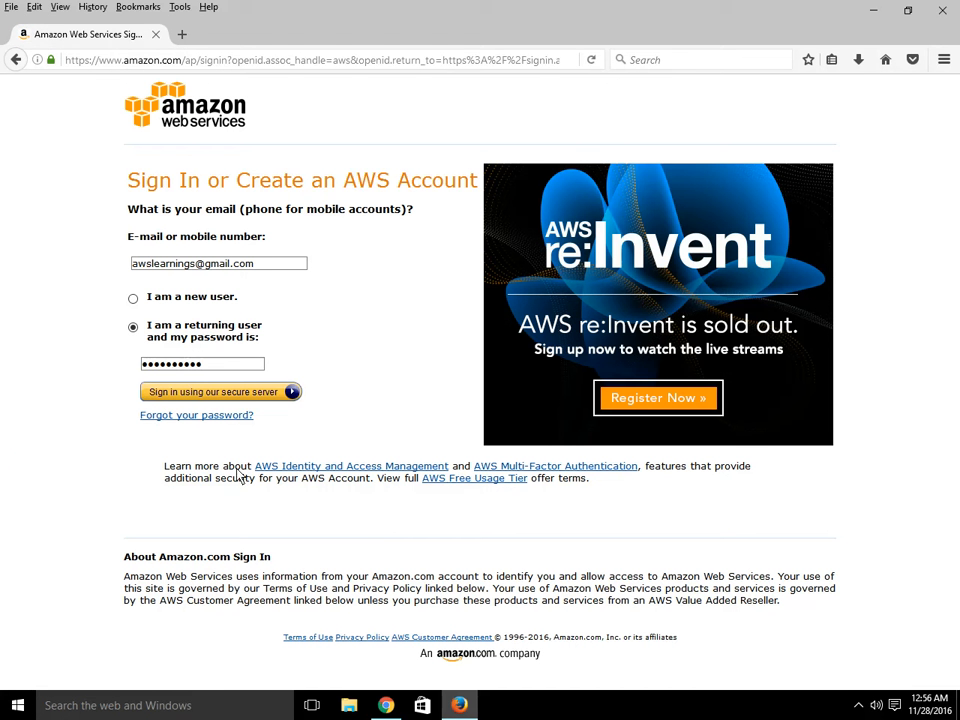
click(224, 395)
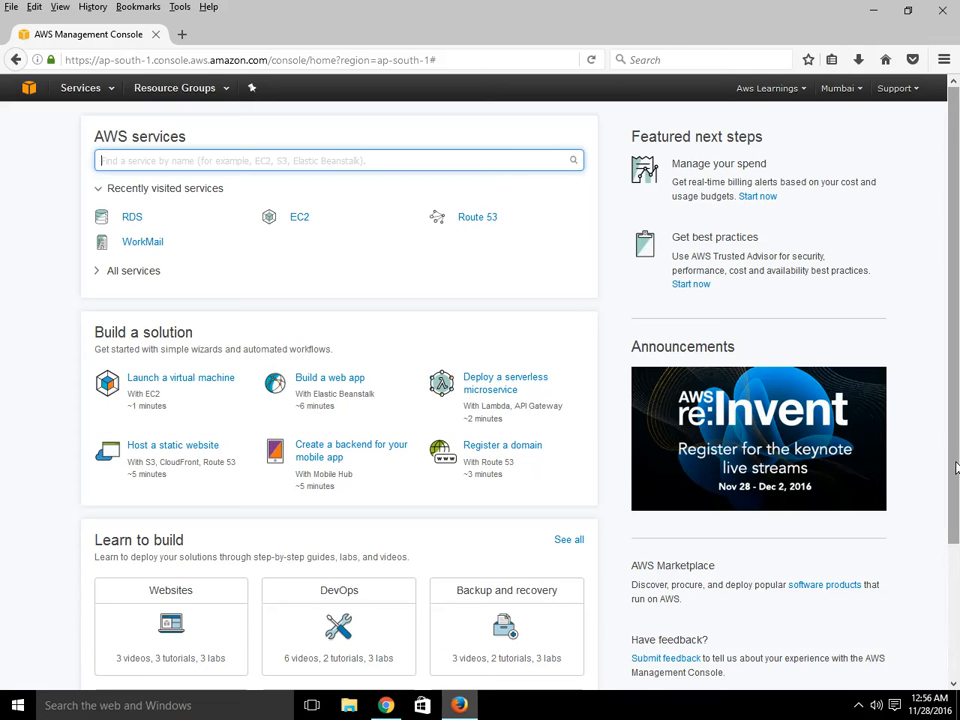
- Open the RDS service from the Database section of the services list
mouse_move(956, 469)
mouse_down()
mouse_move(957, 561)
mouse_move(957, 468)
mouse_up()
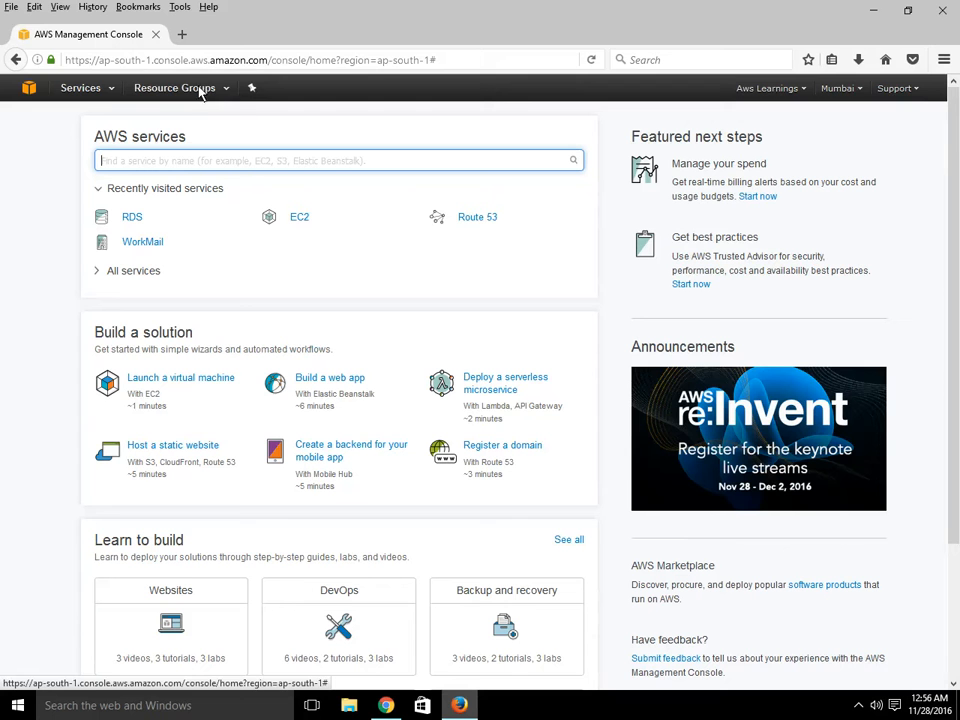
click(106, 90)
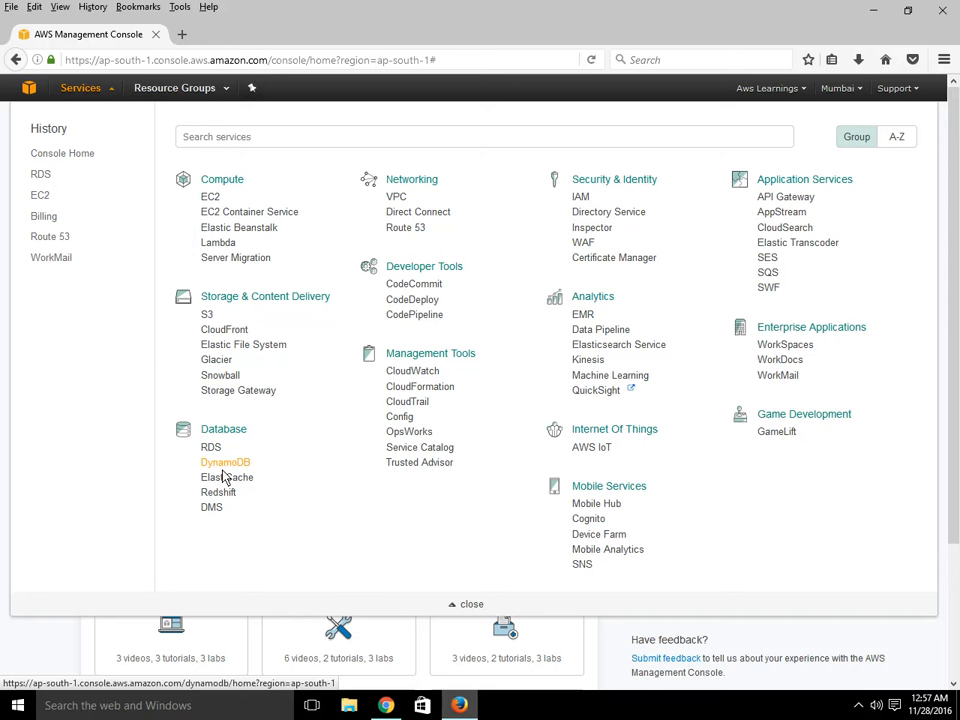
click(855, 710)
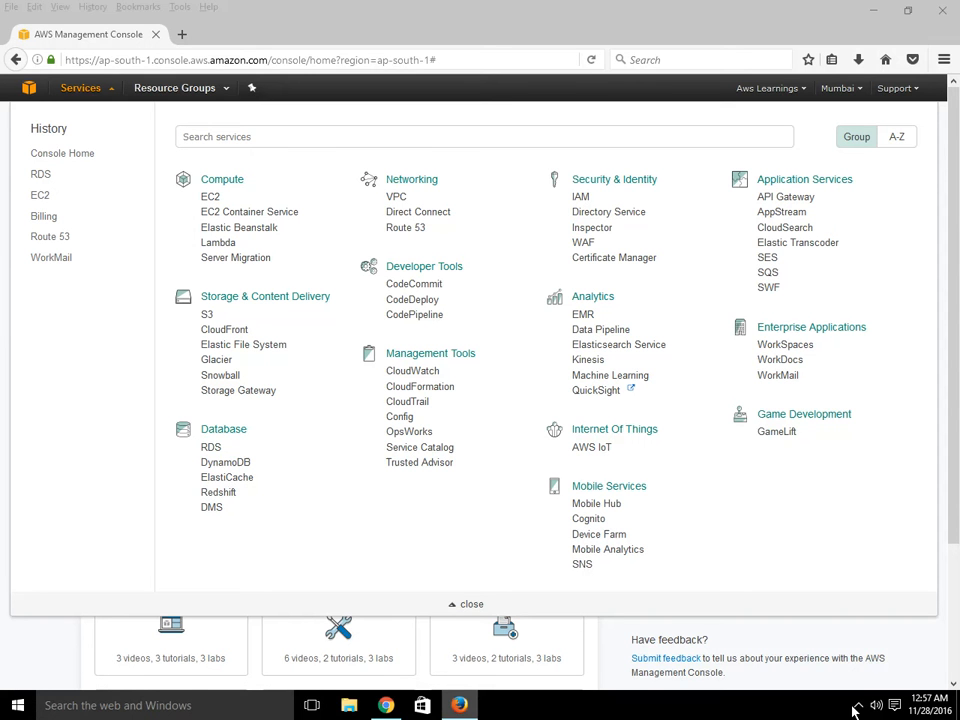
click(843, 641)
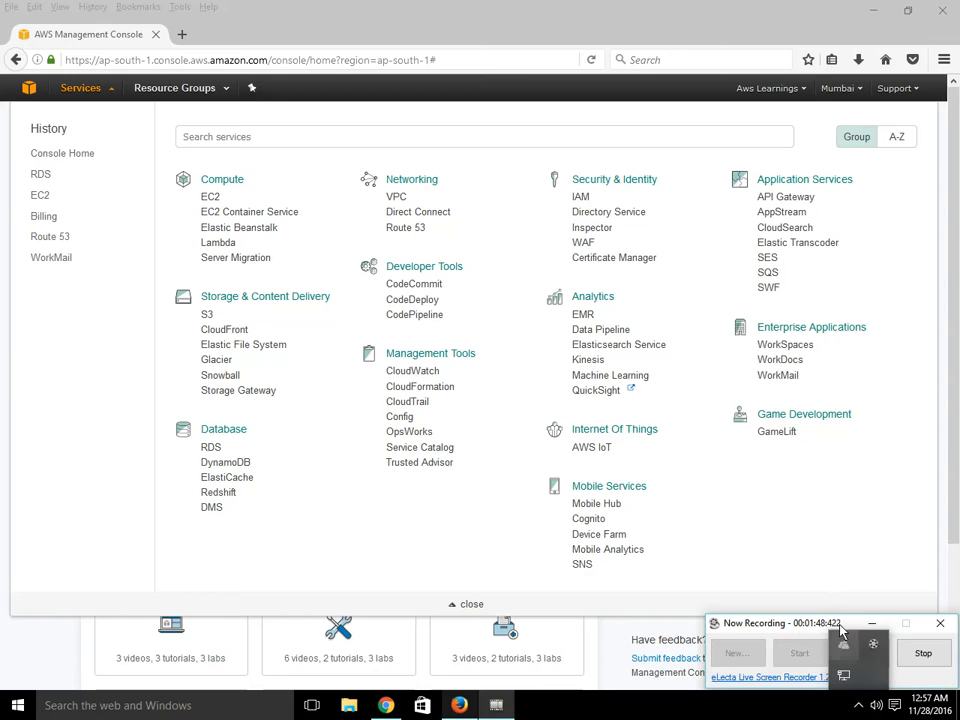
click(897, 549)
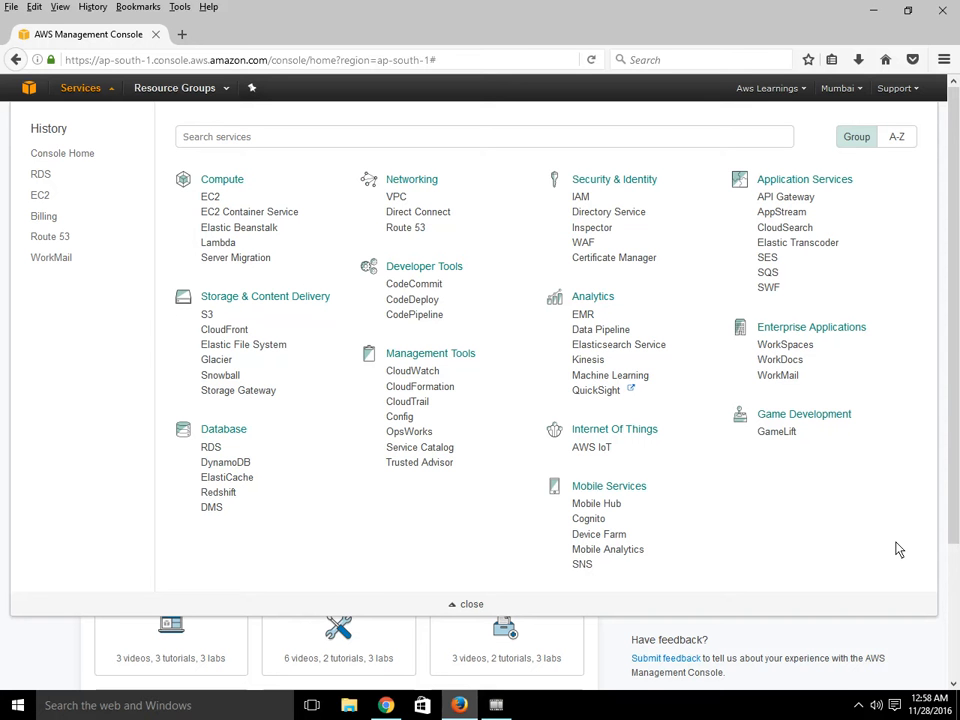
click(210, 449)
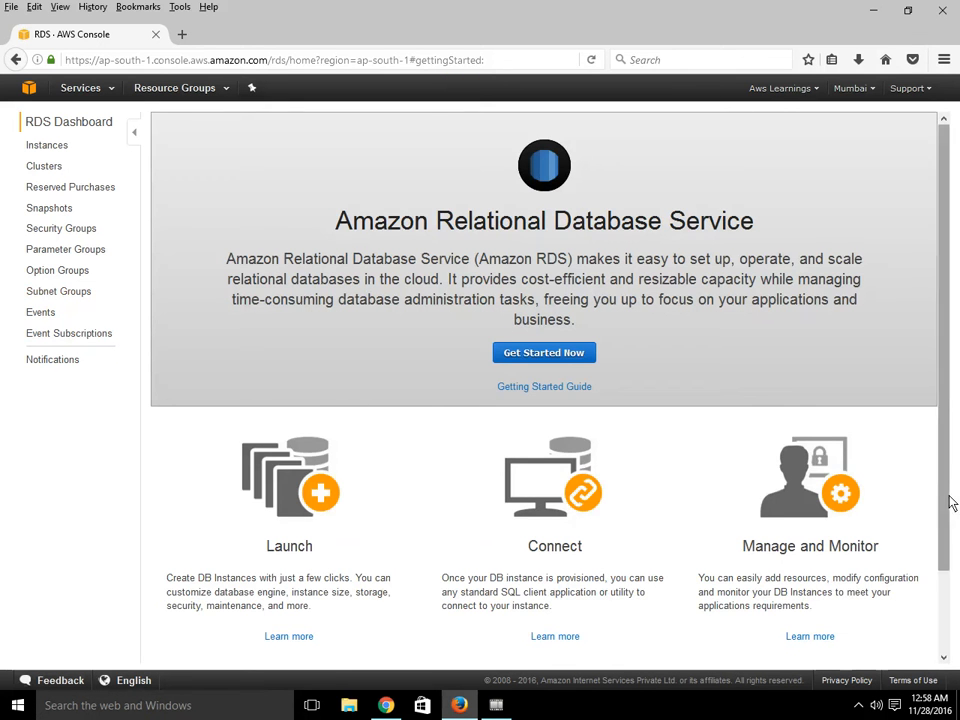
- Start launching a DB instance and compare the available database engines in the Select Engine page
drag(944, 501, 953, 437)
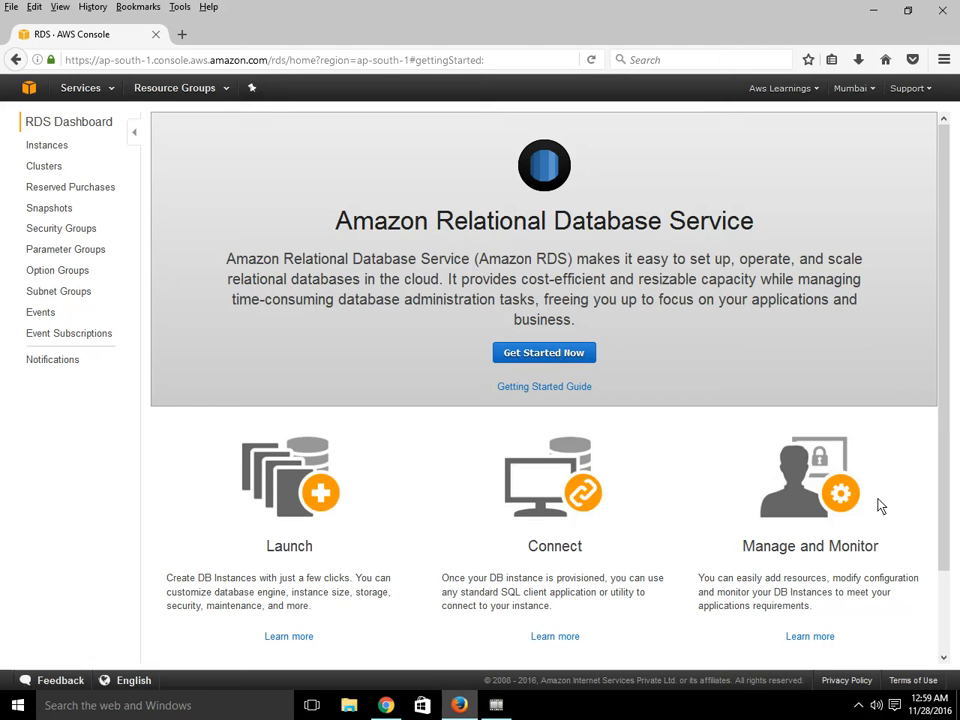
click(544, 355)
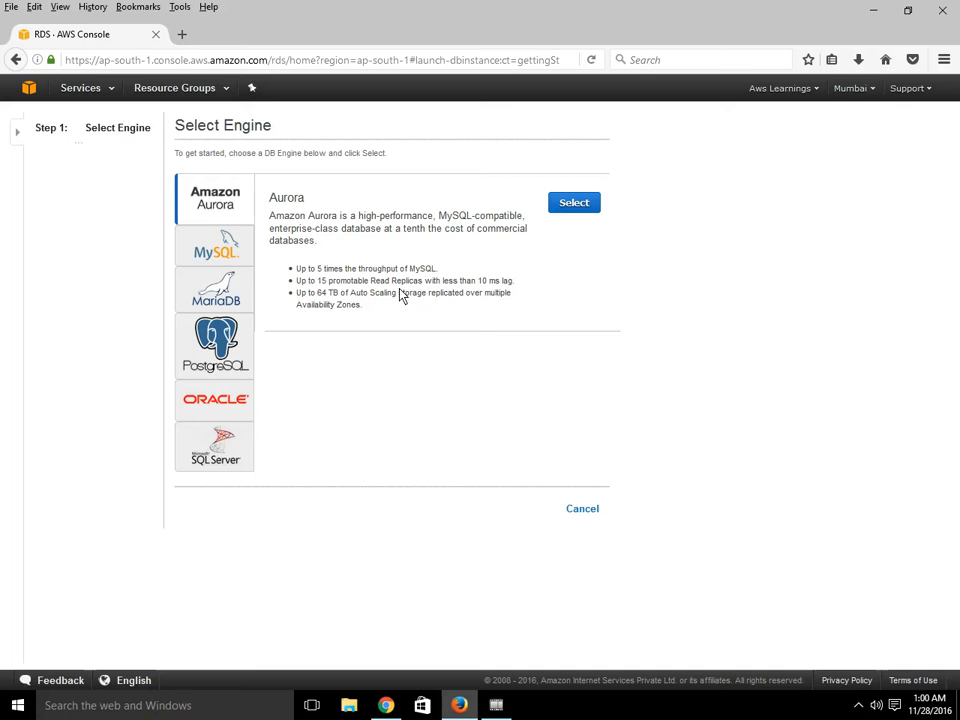
click(224, 254)
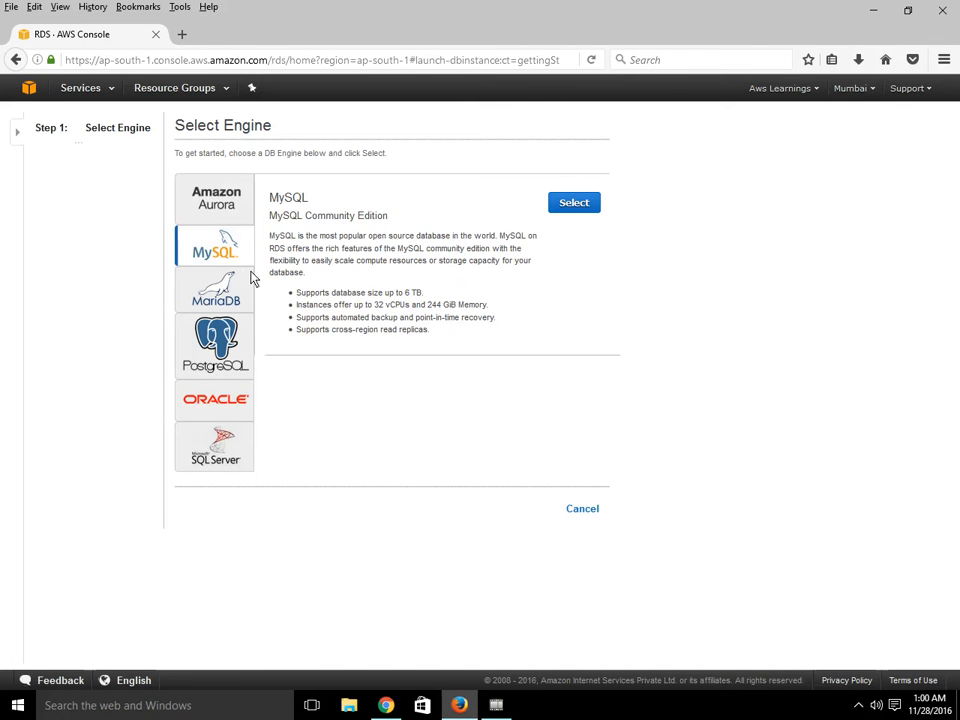
click(224, 289)
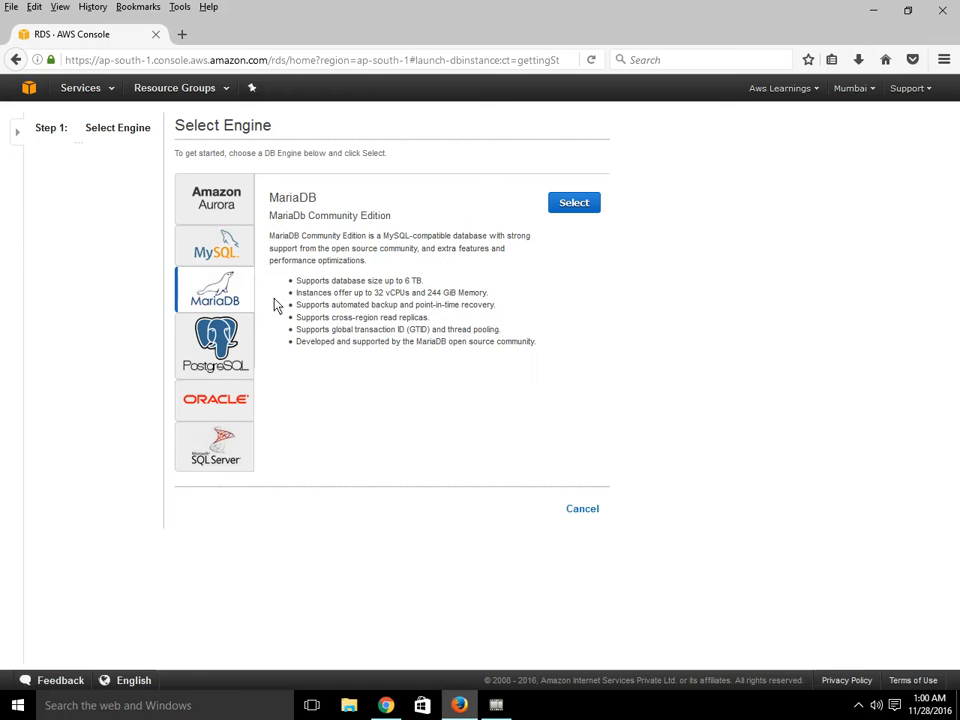
click(216, 366)
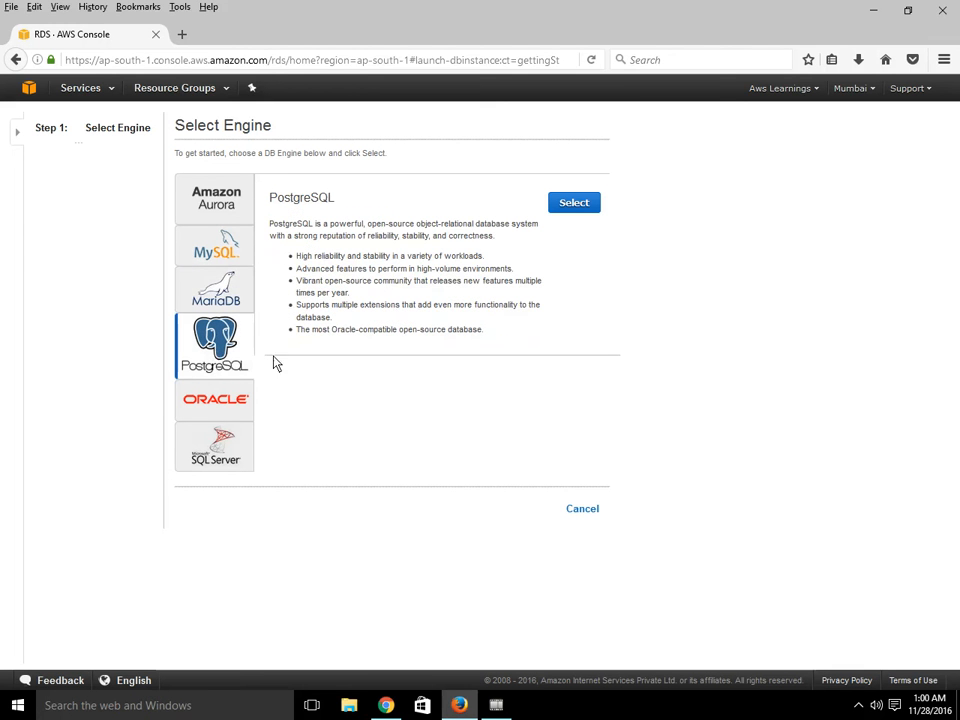
click(226, 403)
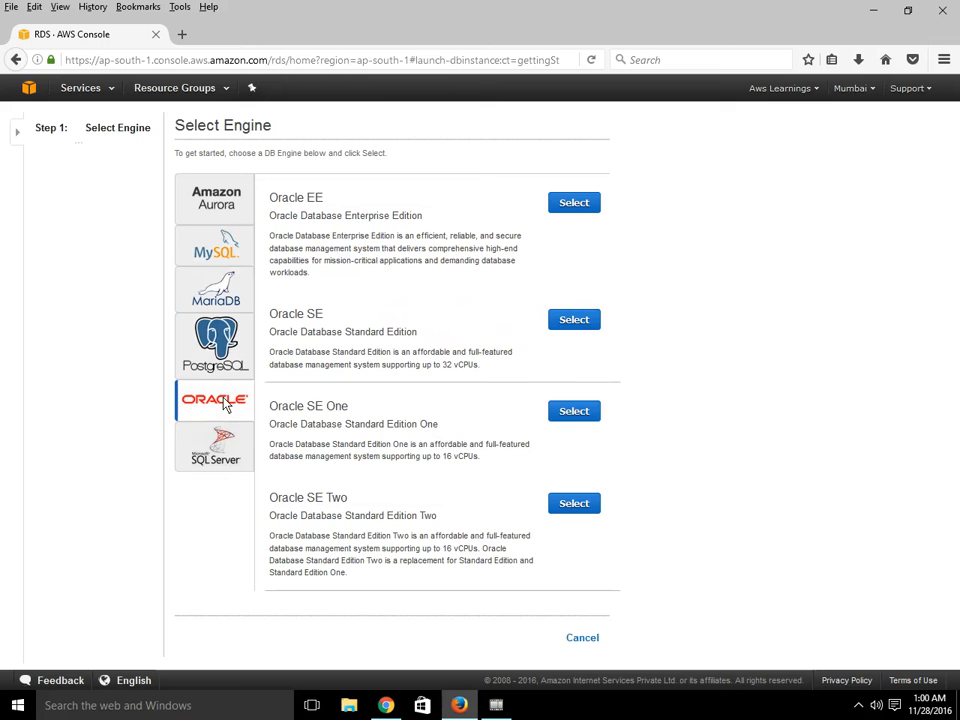
click(236, 455)
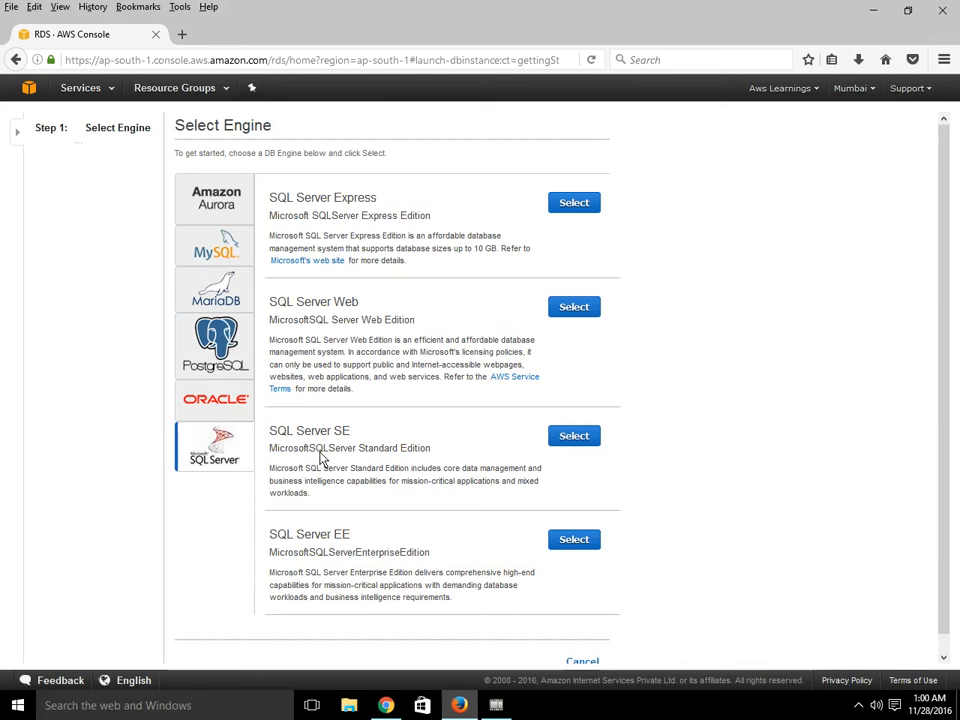
- Select the MySQL engine with the Dev/Test MySQL option and continue to the DB details
click(220, 252)
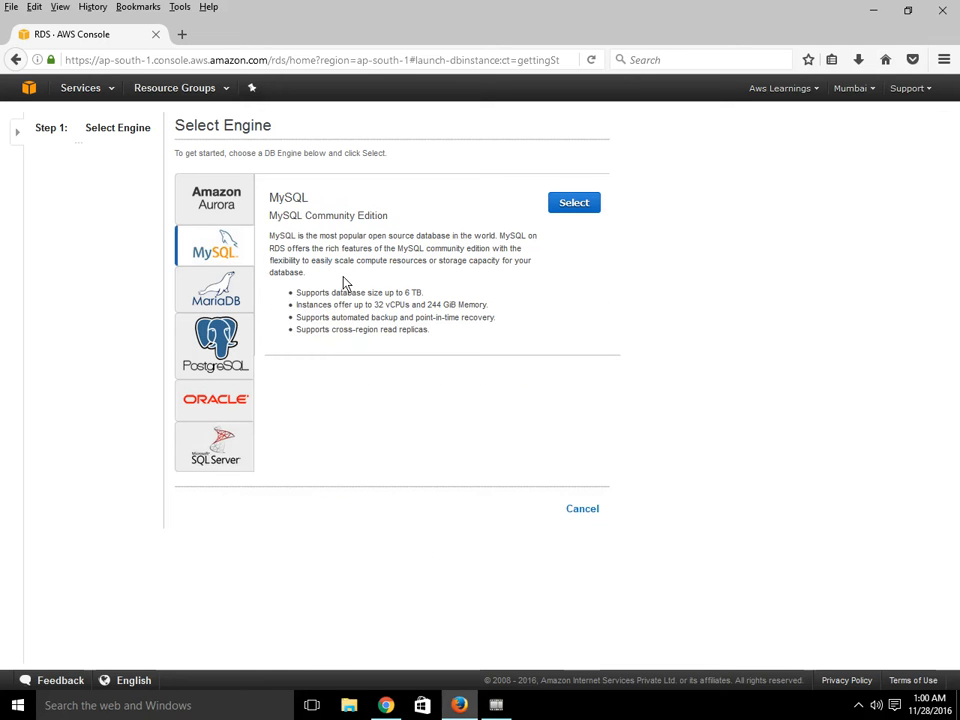
click(580, 205)
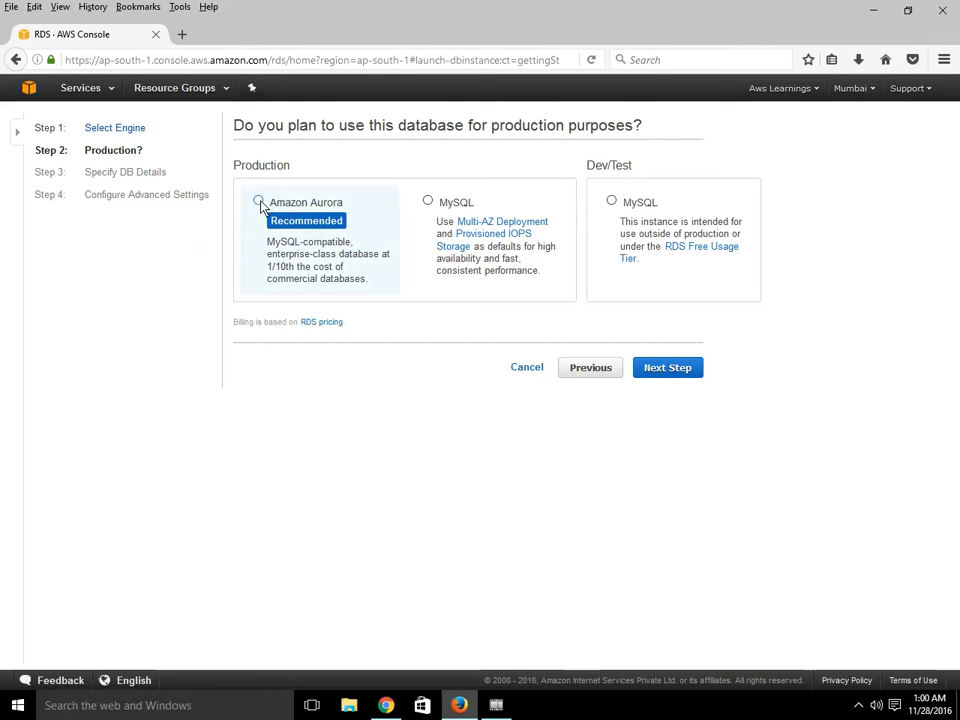
click(428, 203)
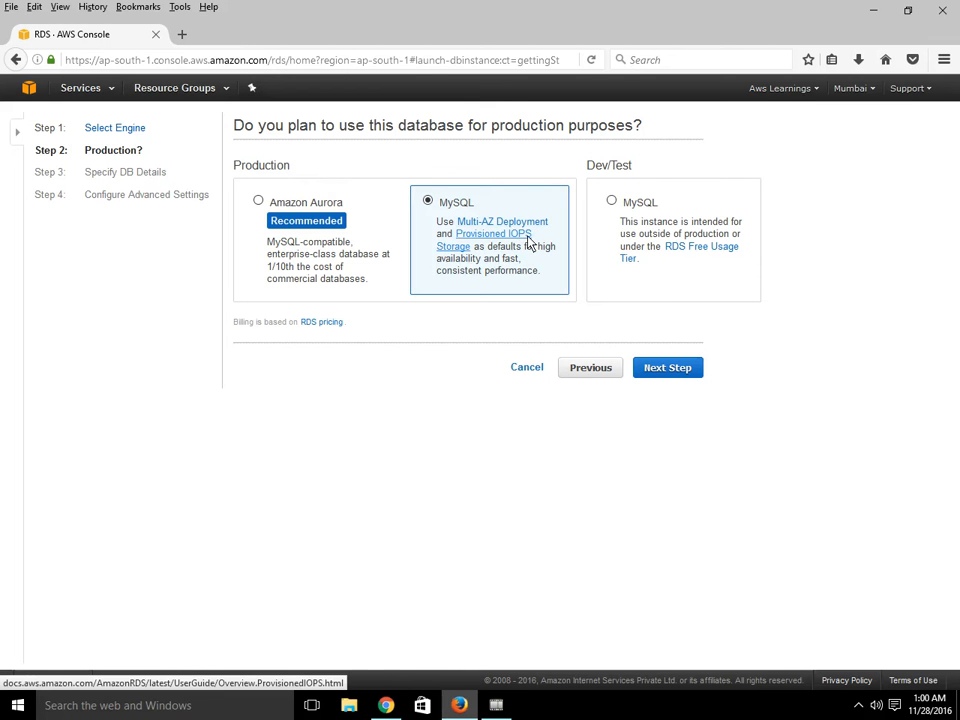
click(611, 201)
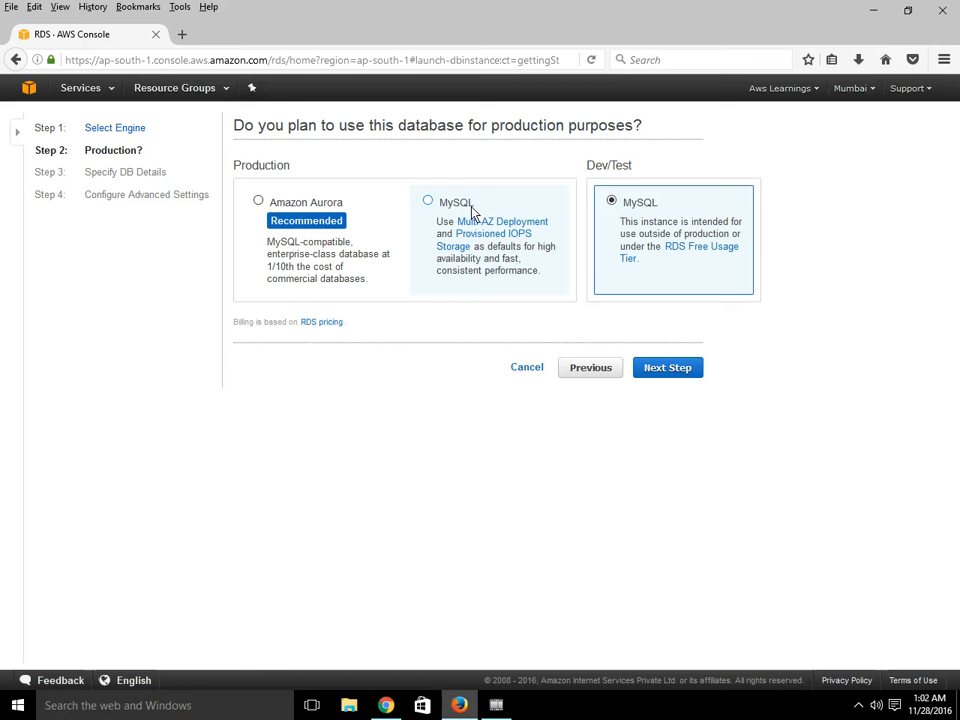
click(674, 377)
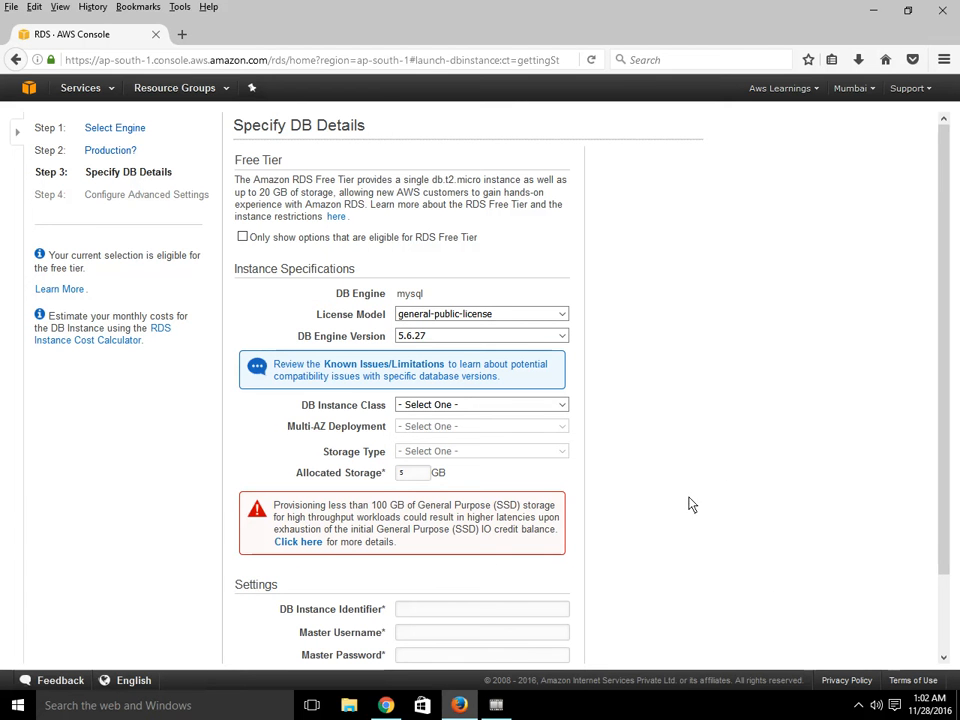
- Review the DB details form and the available License Model options
scroll(765, 530, down, 3)
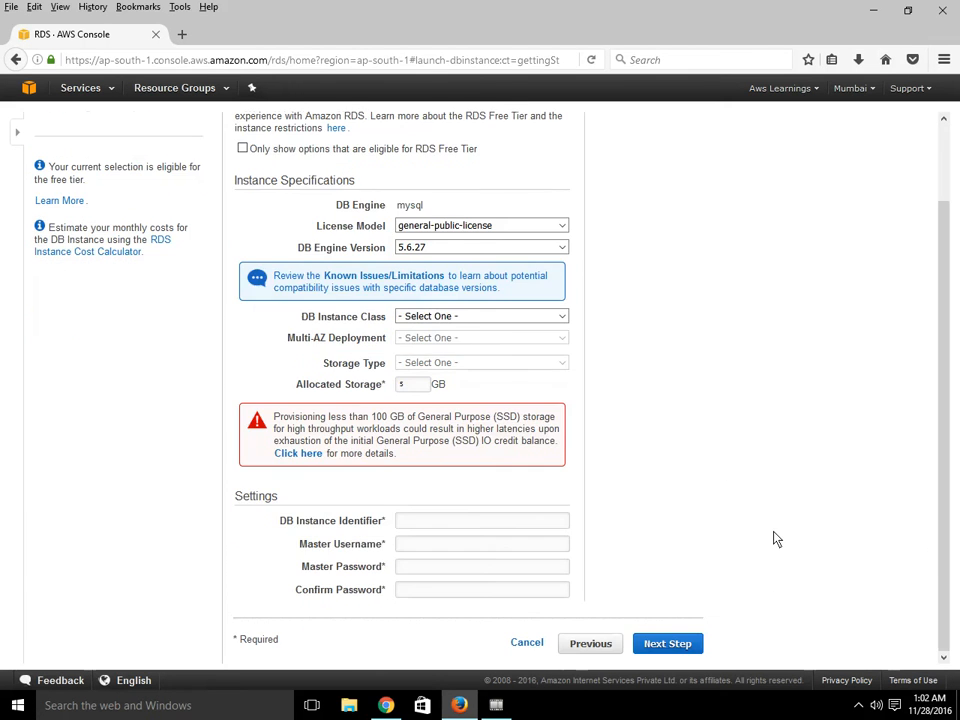
scroll(777, 540, up, 3)
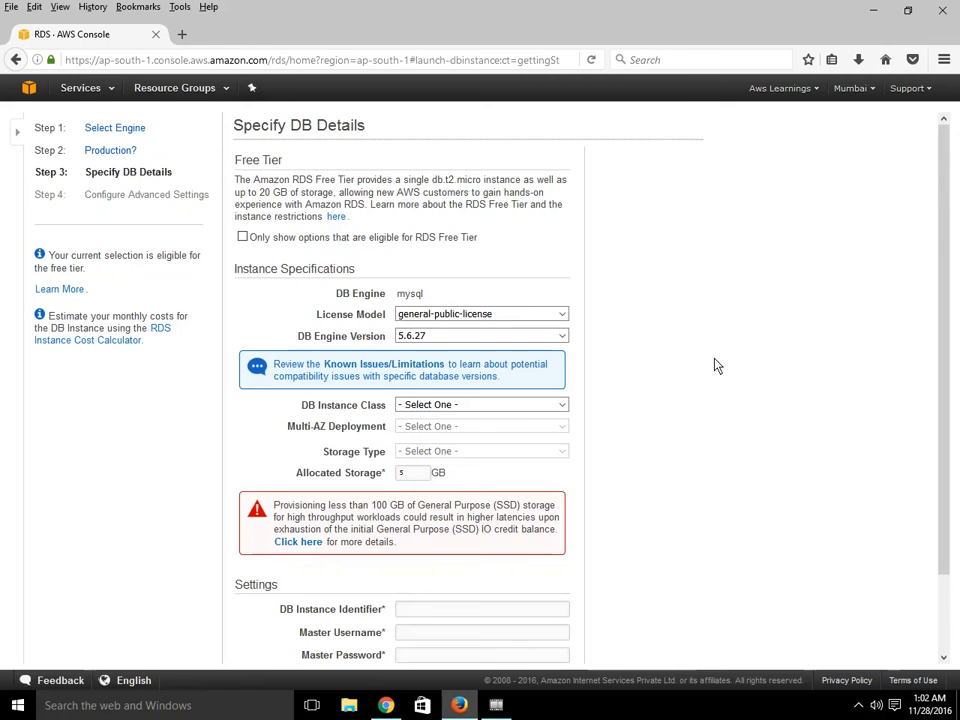
click(505, 320)
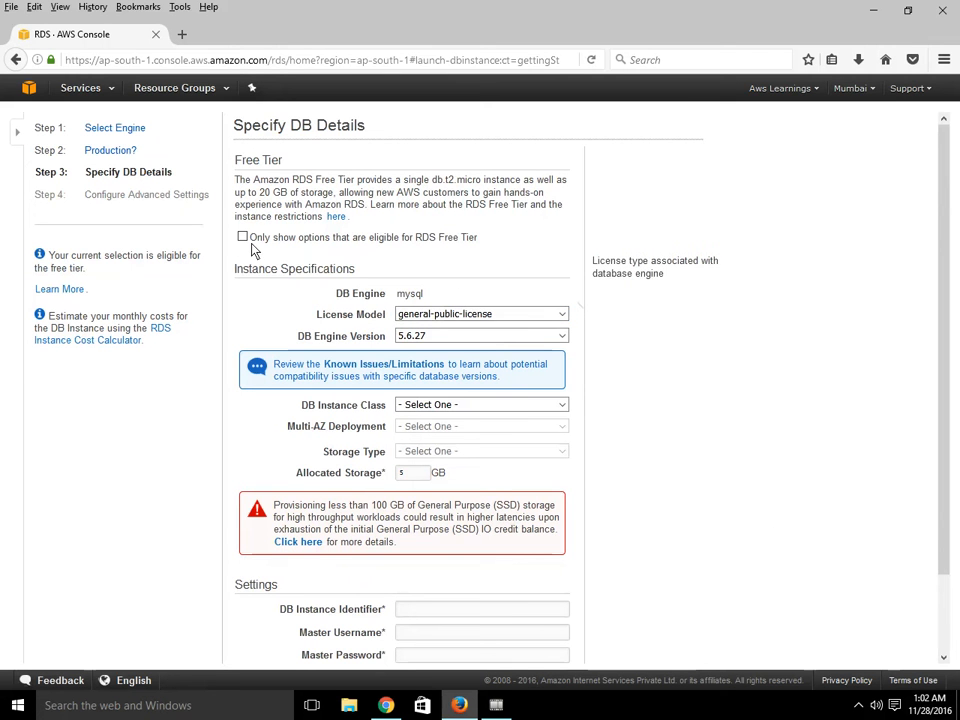
scroll(778, 412, down, 3)
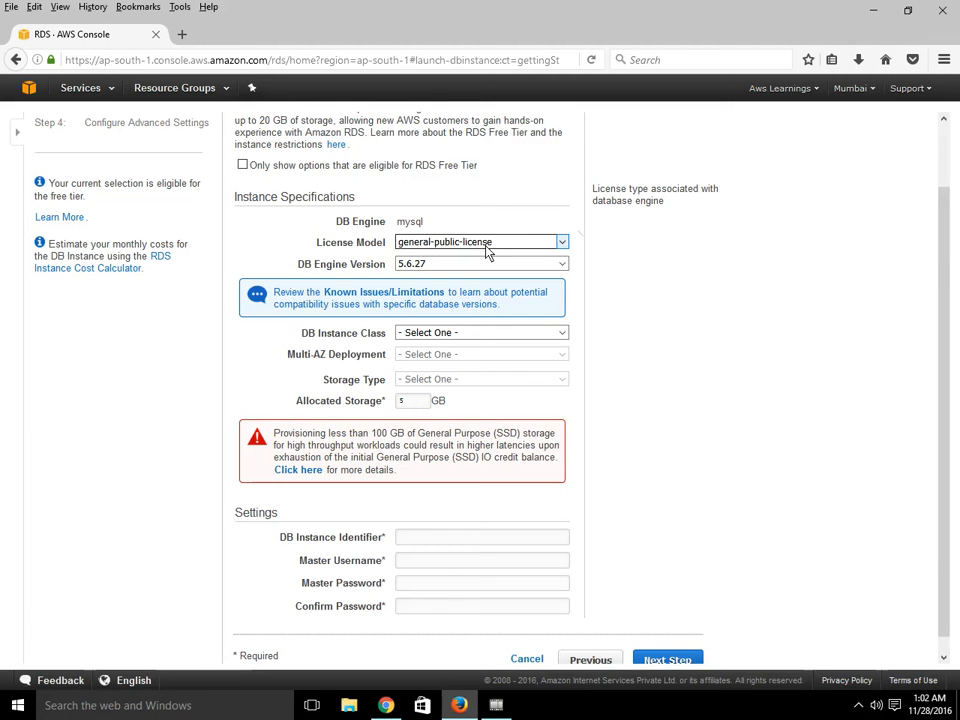
click(486, 245)
click(455, 268)
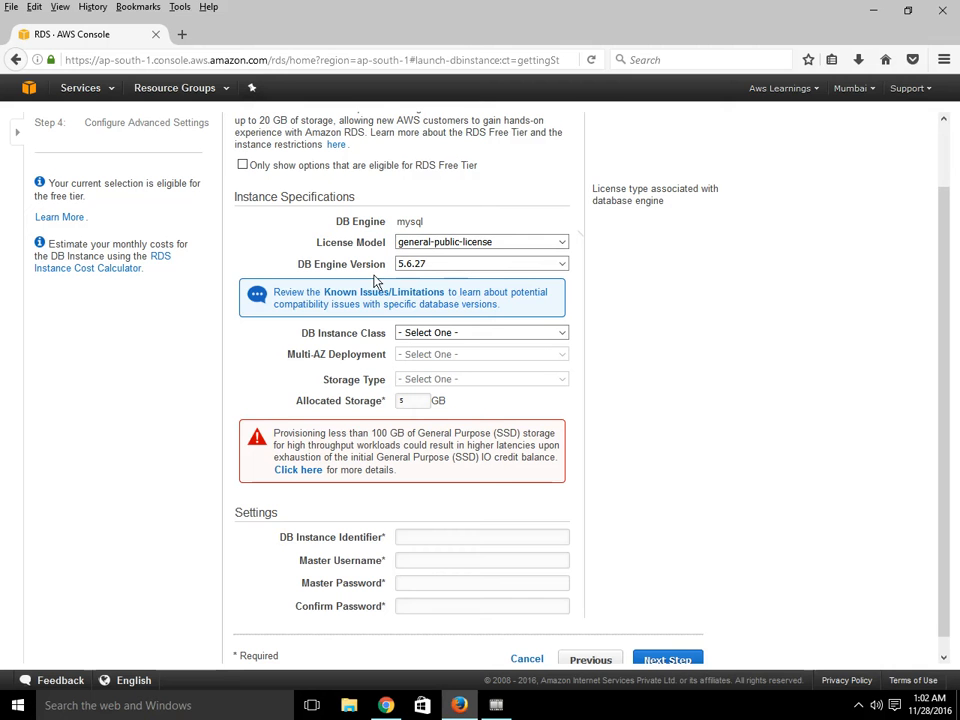
click(479, 245)
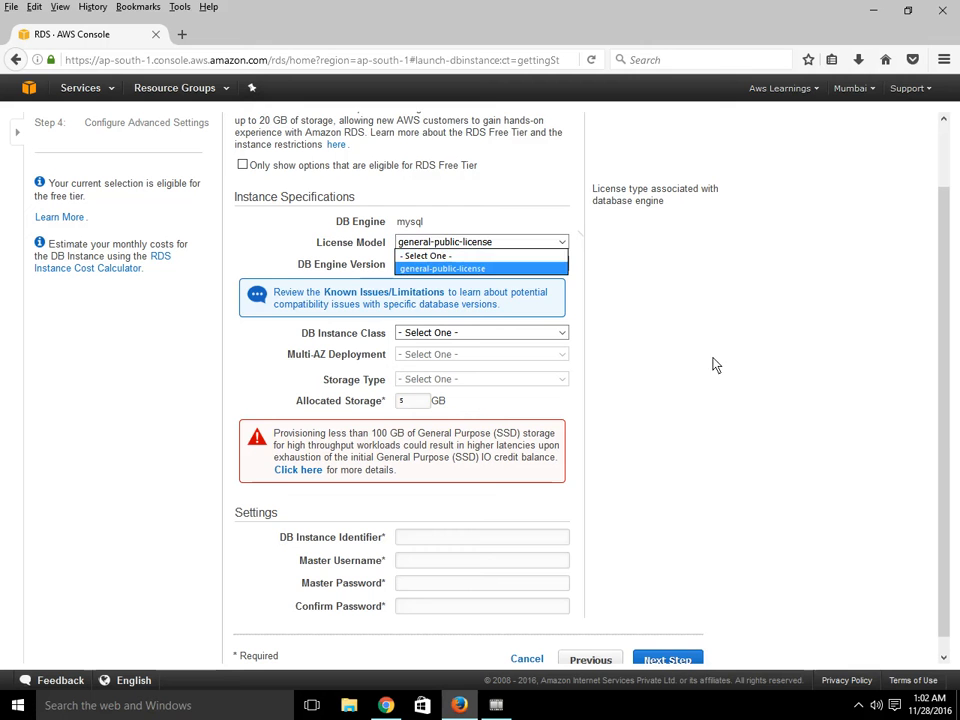
click(938, 460)
drag(938, 470, 945, 358)
scroll(945, 356, up, 1)
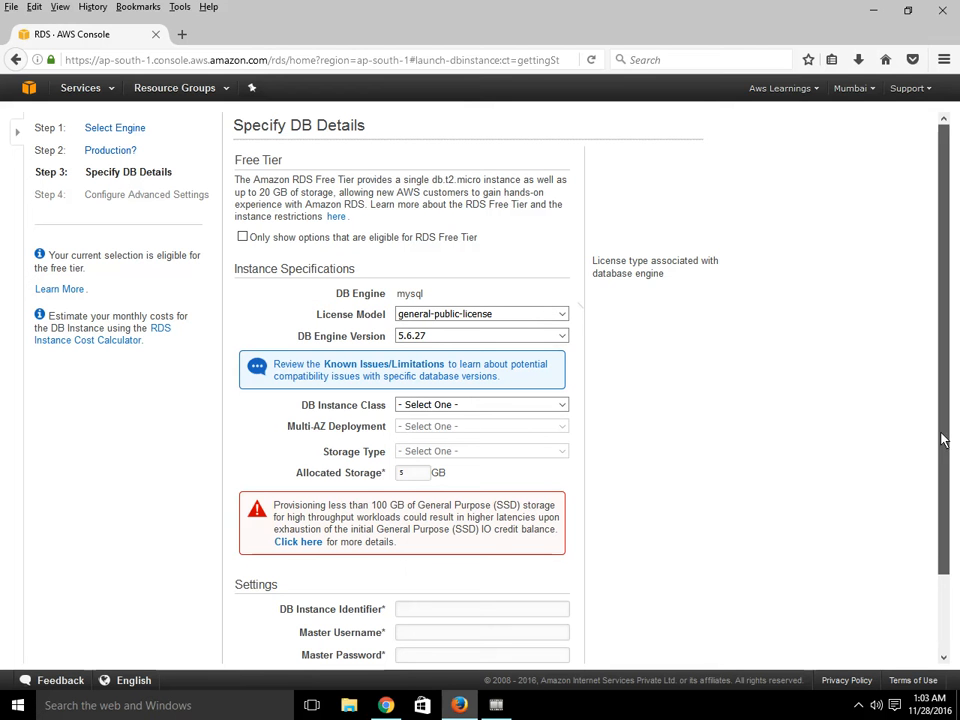
drag(940, 438, 945, 366)
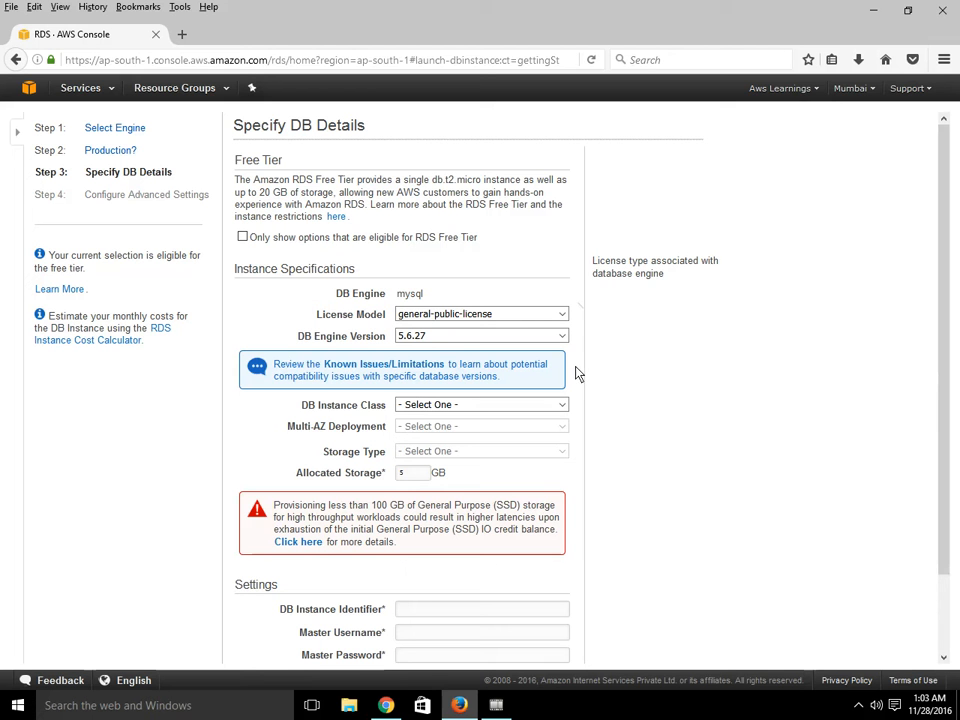
- Set the DB Engine Version to 5.7.16
mouse_move(546, 335)
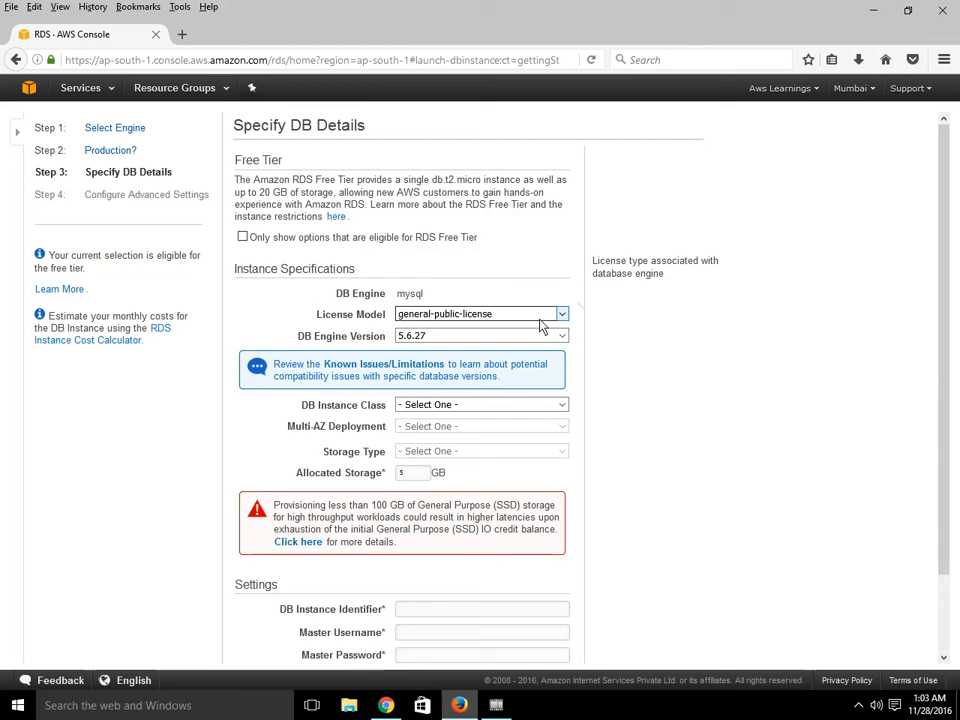
click(480, 338)
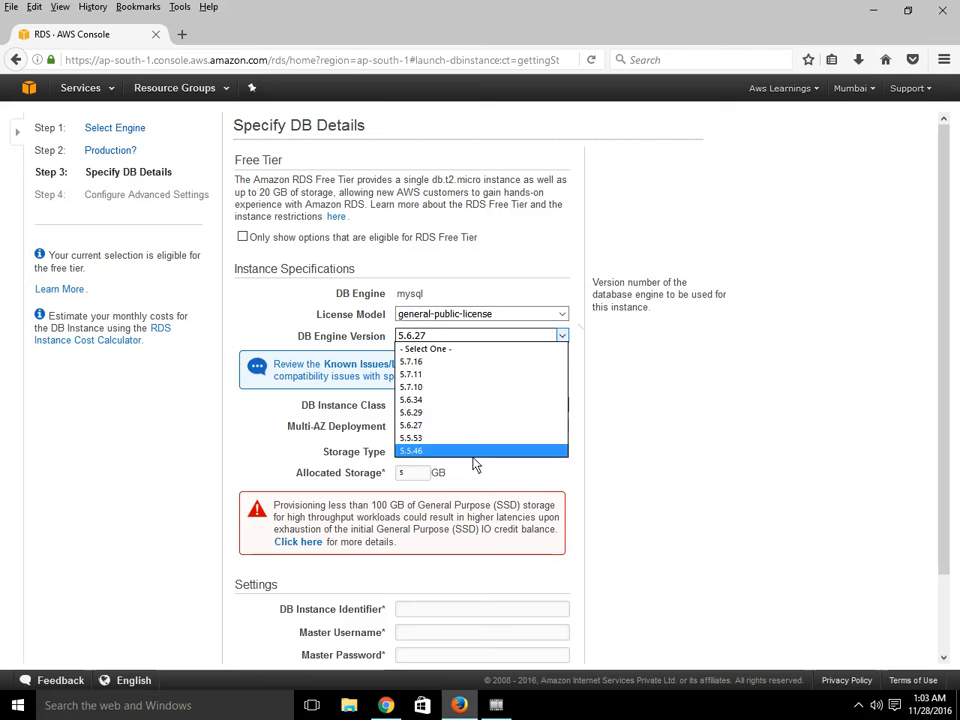
click(438, 366)
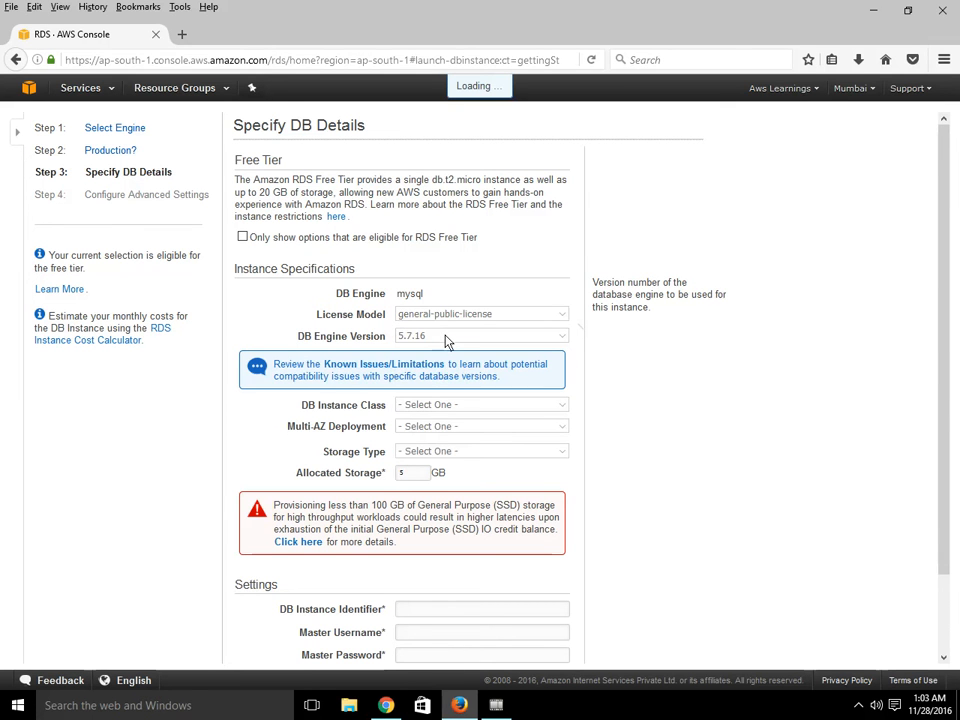
click(447, 342)
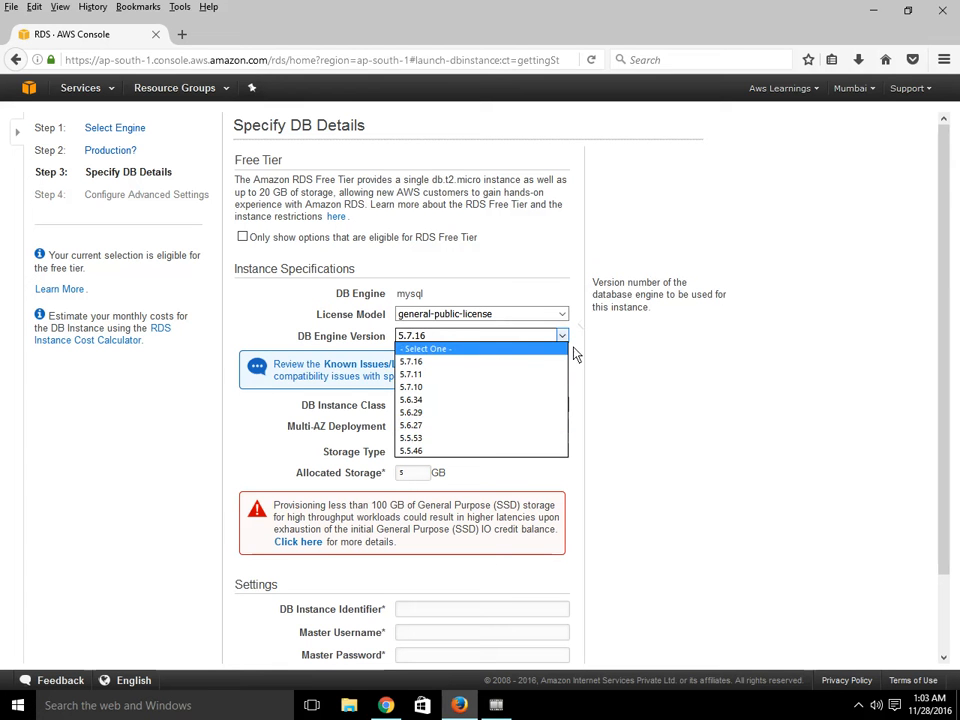
click(677, 387)
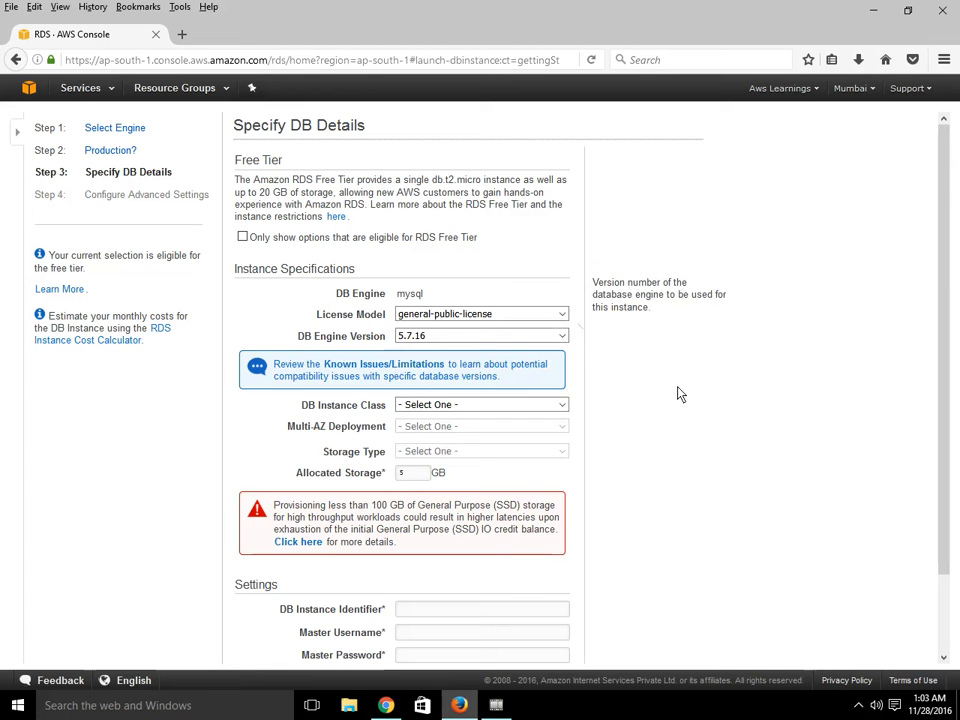
- Set the DB Instance Class to db.t2.micro and Multi-AZ Deployment to No
click(469, 406)
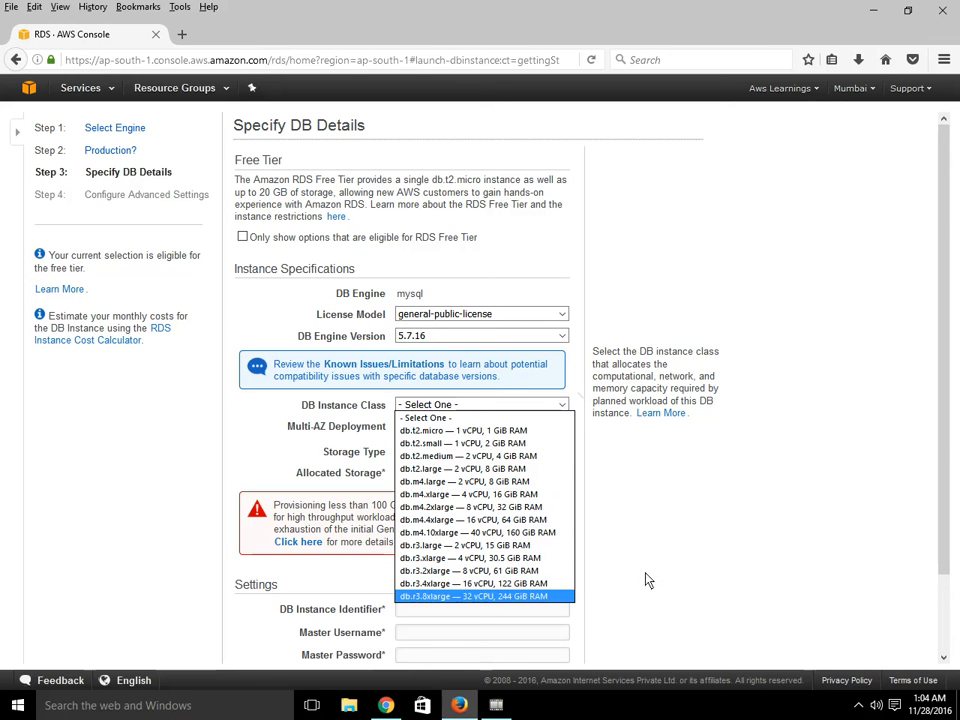
click(515, 432)
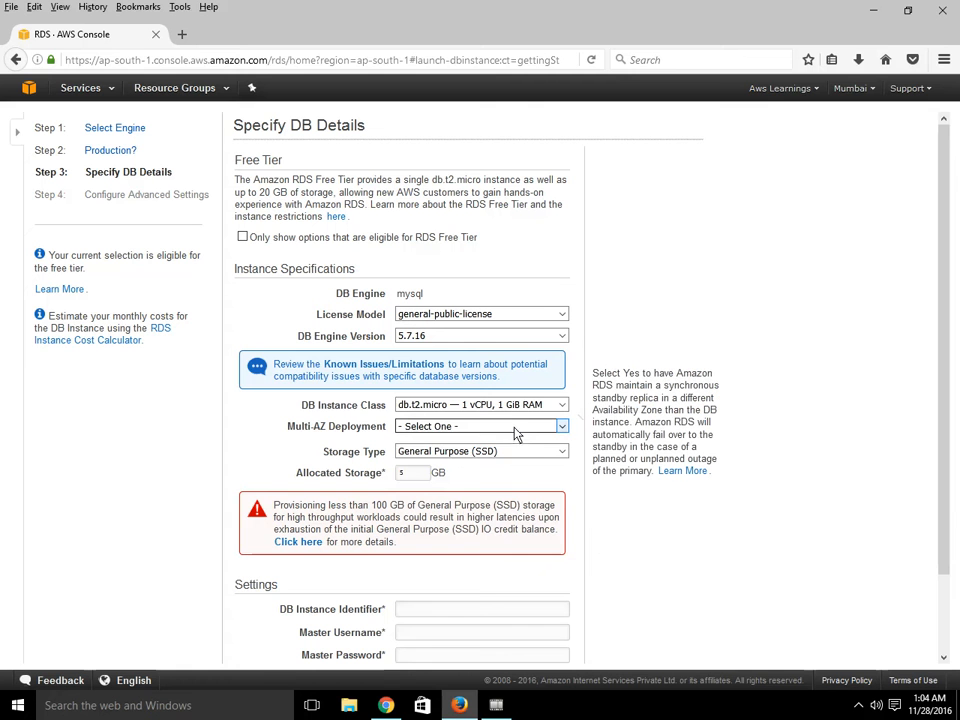
click(523, 428)
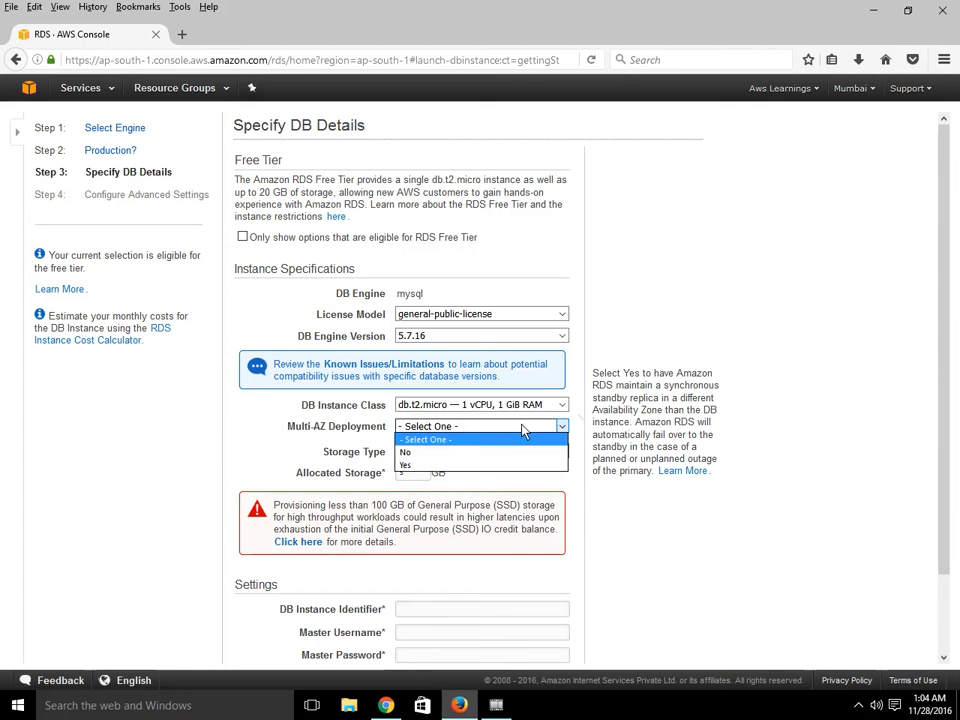
click(472, 456)
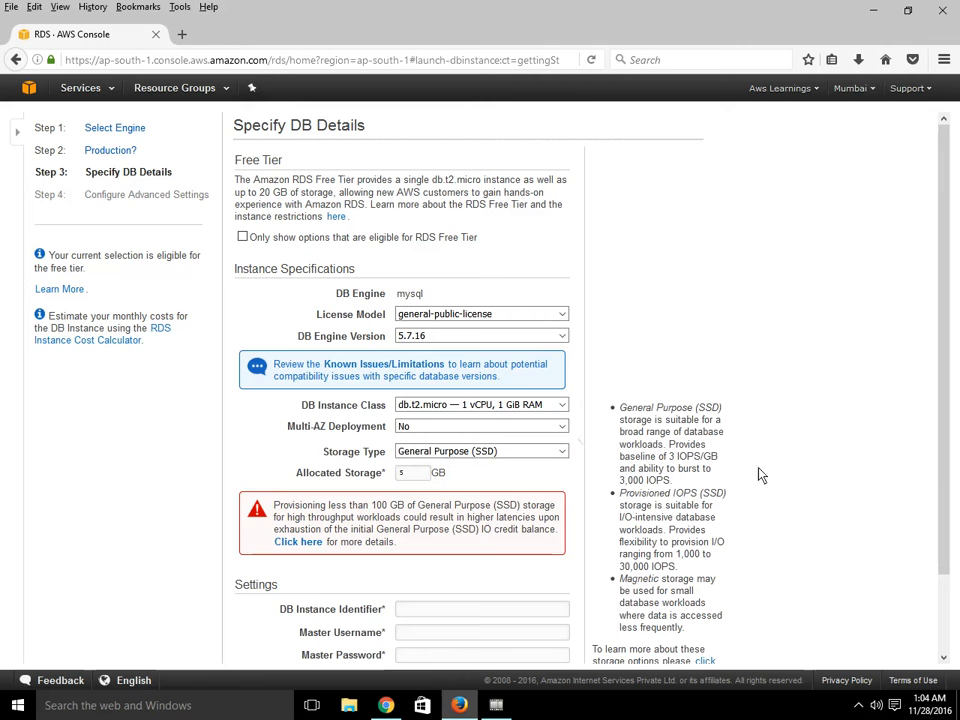
- Review the Storage Type options, keeping General Purpose (SSD)
drag(941, 561, 940, 587)
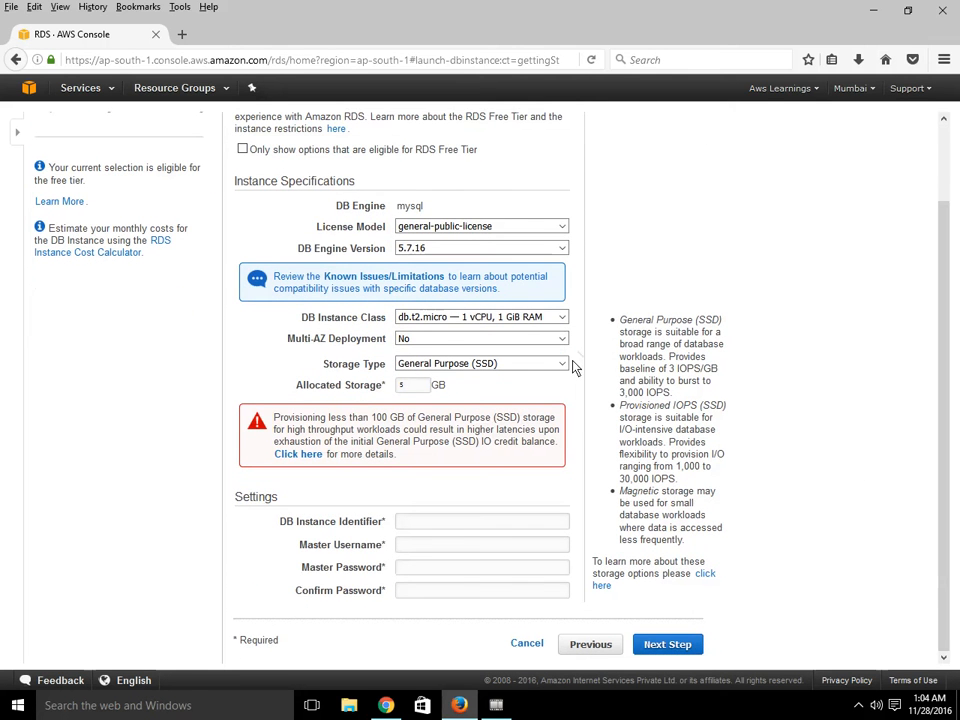
click(502, 368)
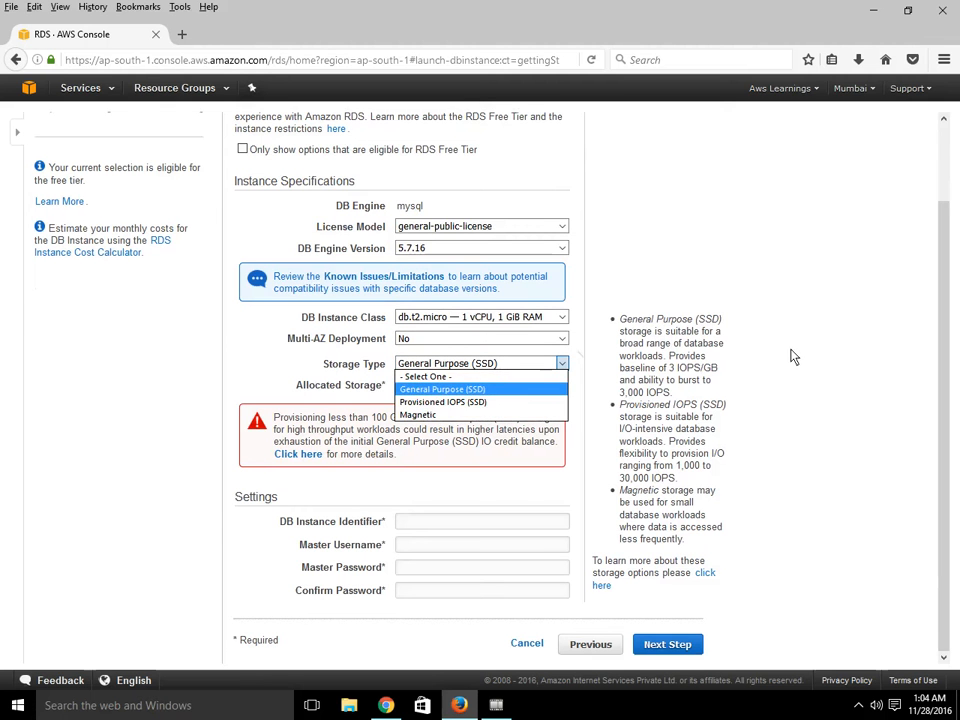
click(758, 350)
click(475, 364)
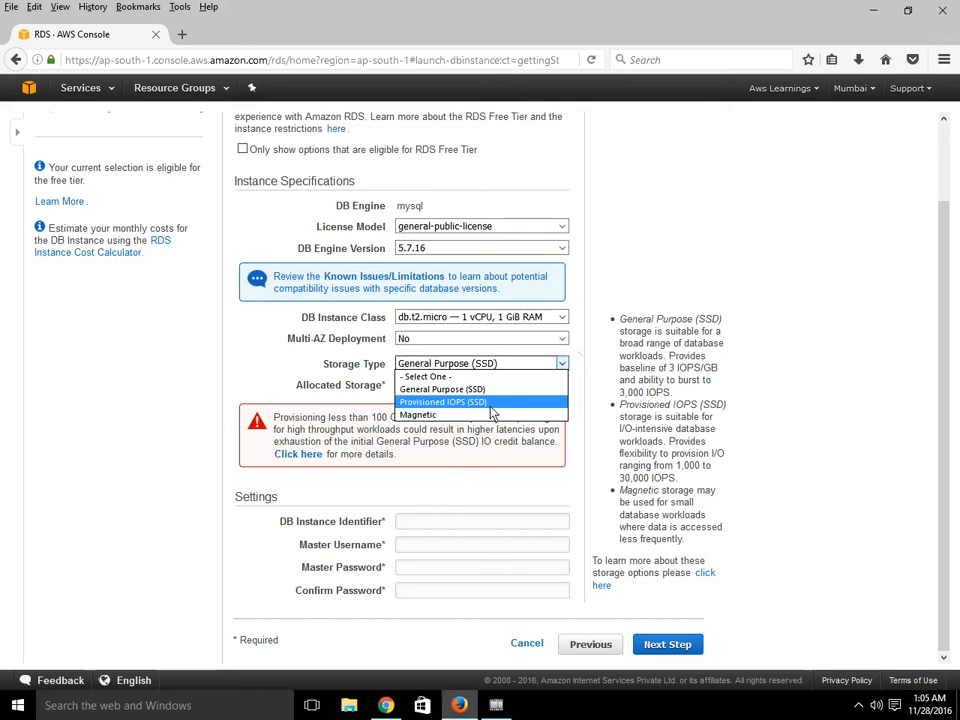
click(770, 327)
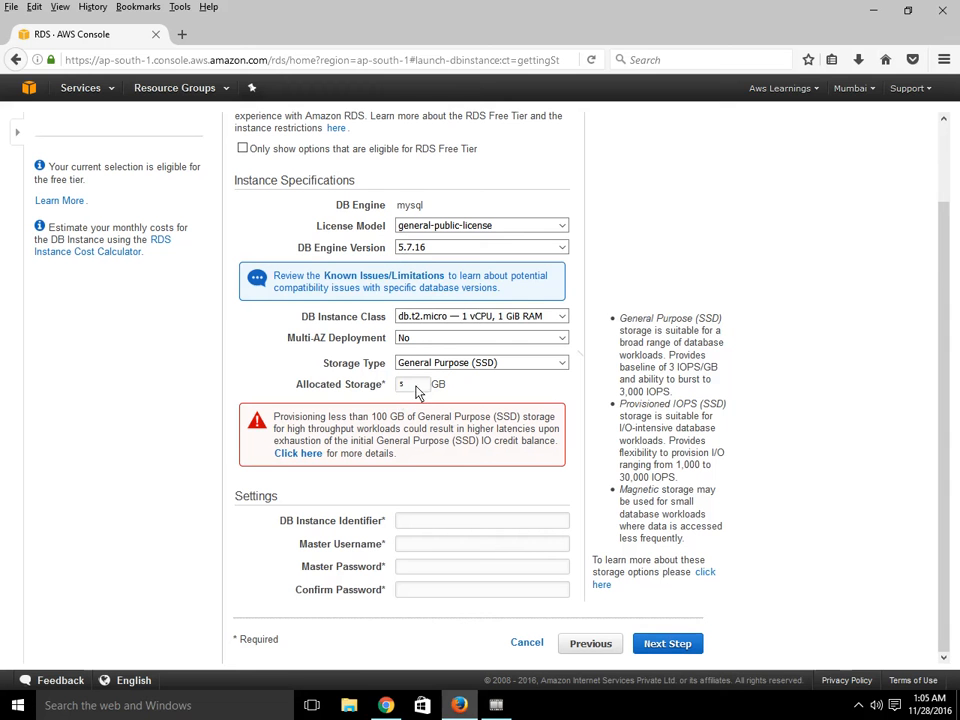
- Set the DB Instance Identifier to AwsLearning
click(431, 521)
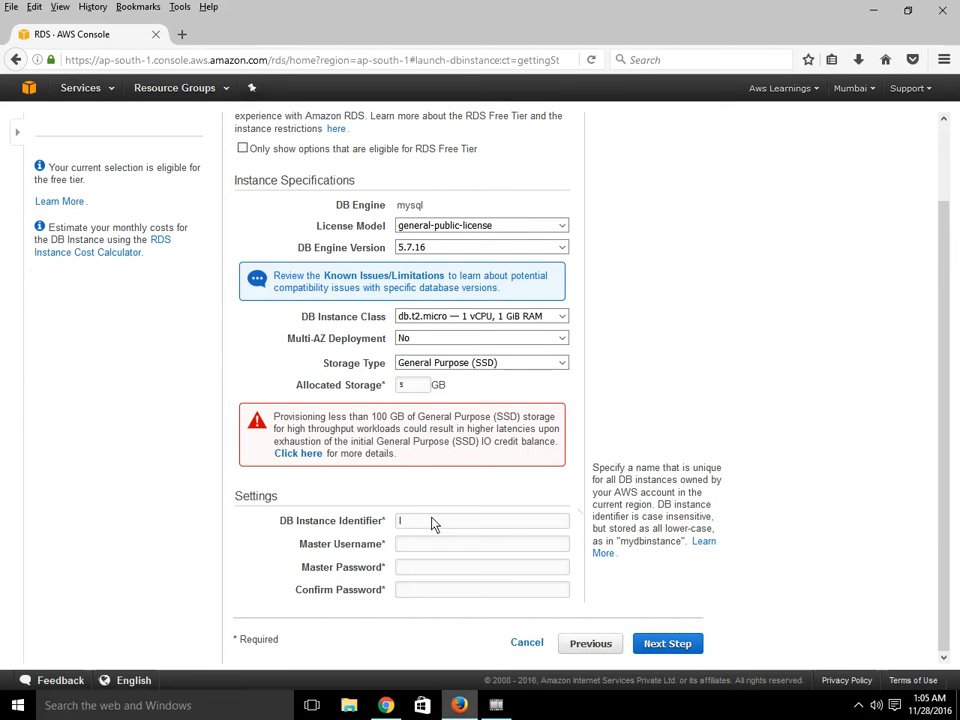
text(Aw)
text(sLearning)
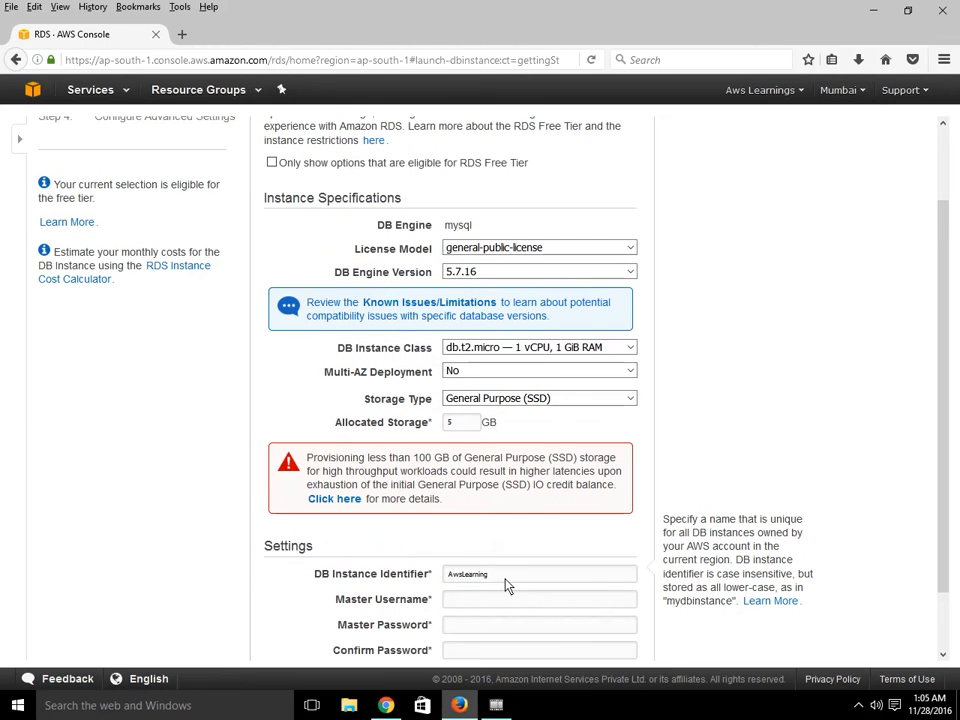
key(ctrl+plus)
- Enter admin as the master username, type the master password in both password fields, and proceed to the next step
click(482, 526)
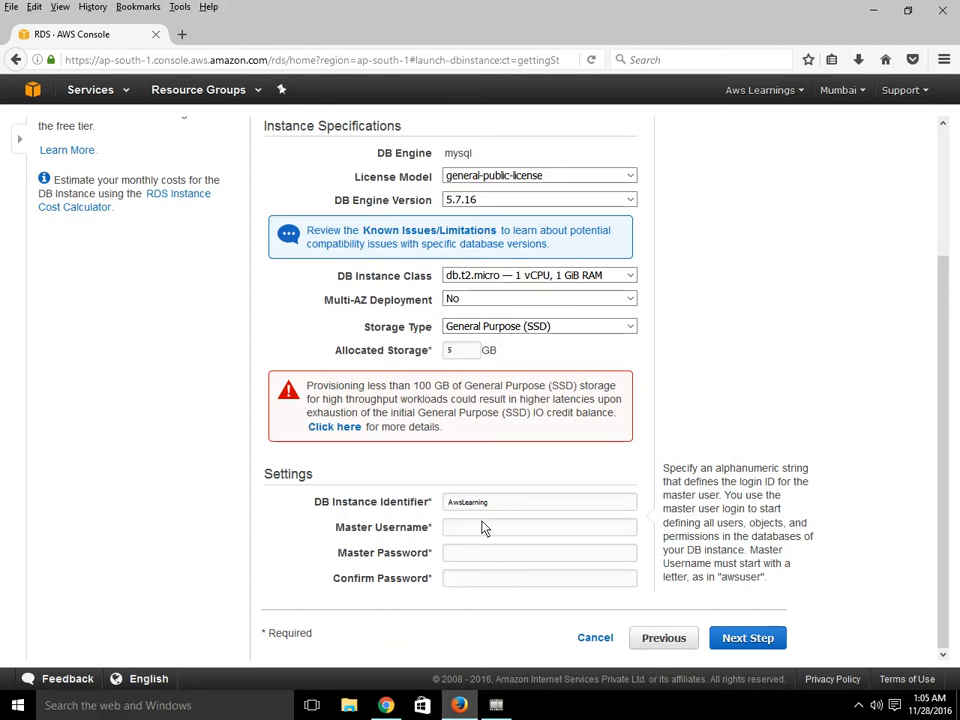
text(admin)
key(Tab)
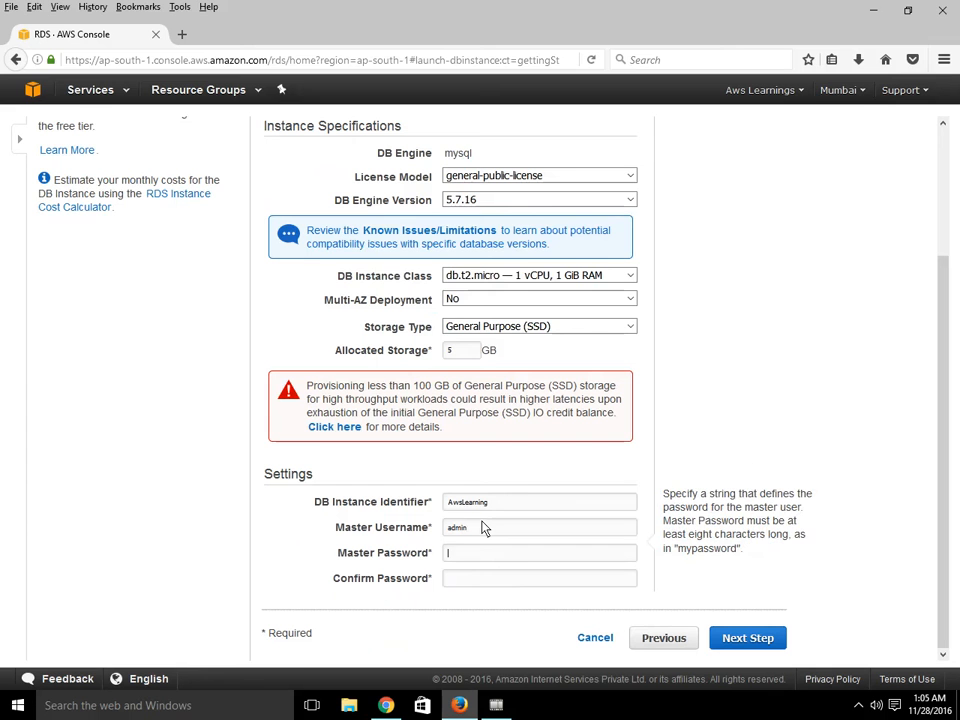
text(admin123)
key(Tab)
text(admin123)
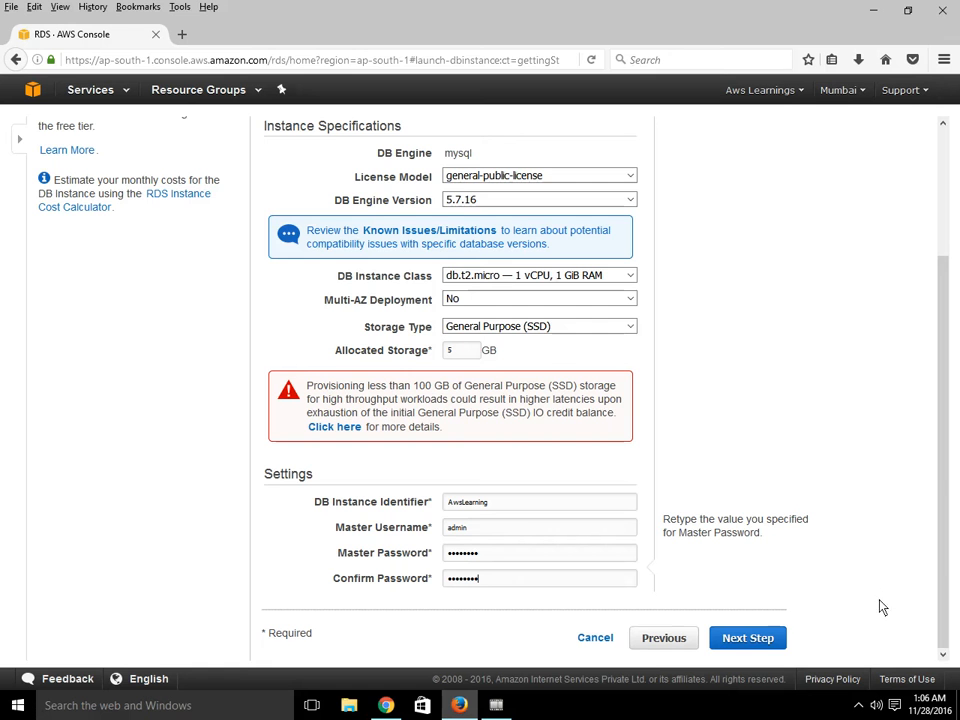
click(726, 645)
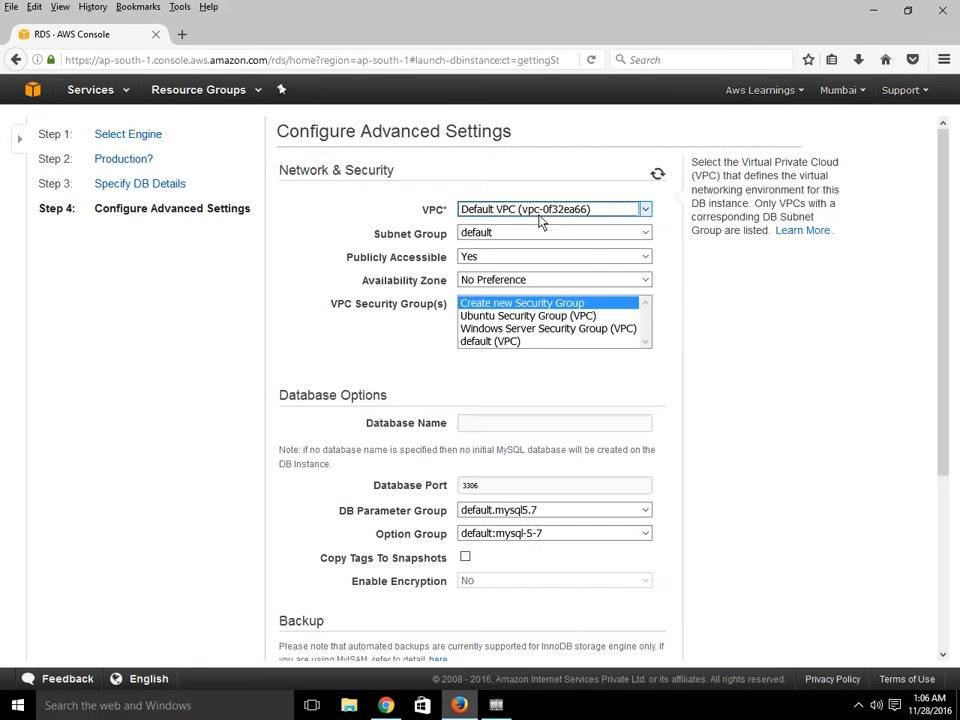
- Review the Network & Security settings: VPC, subnet group, public accessibility, availability zone and security groups
click(626, 232)
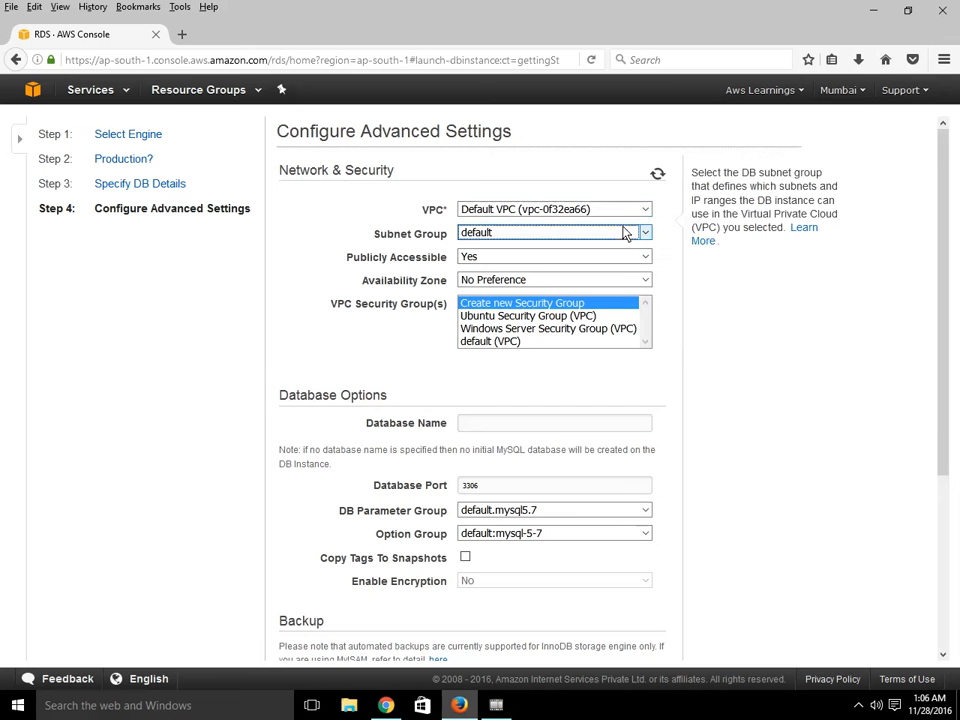
click(616, 212)
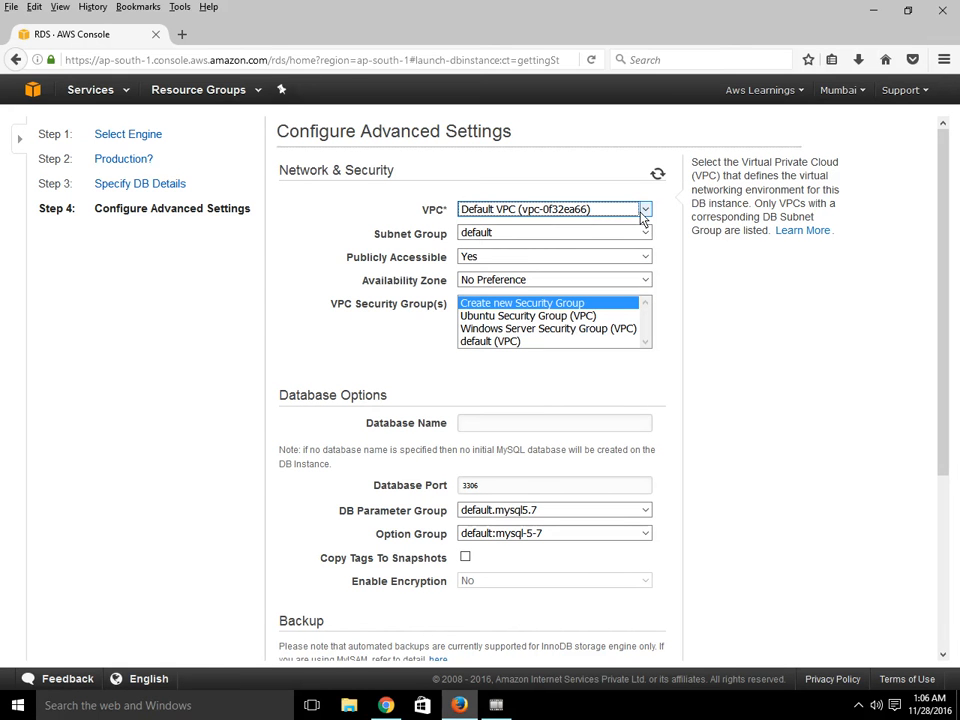
click(644, 210)
click(536, 208)
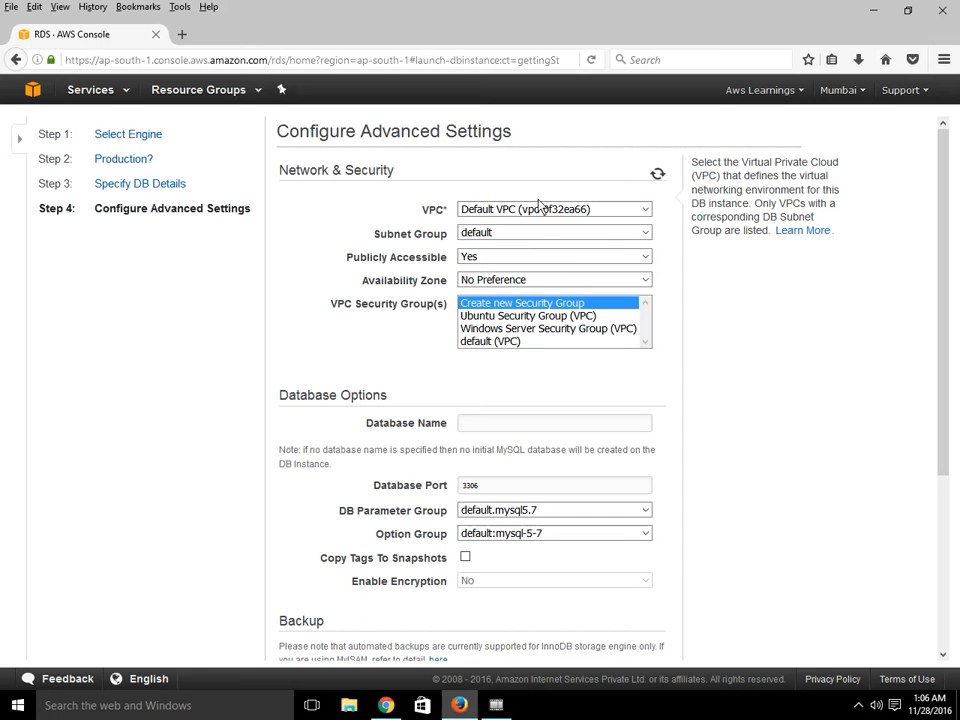
key(Tab)
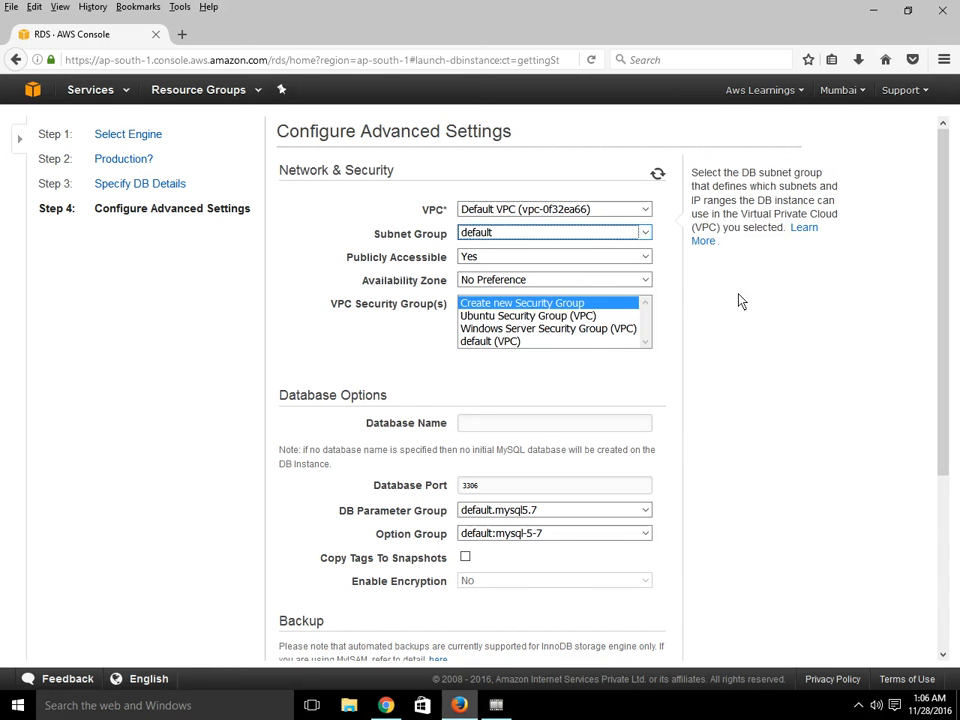
scroll(754, 338, down, 1)
scroll(754, 338, down, 1)
scroll(754, 338, up, 2)
click(598, 310)
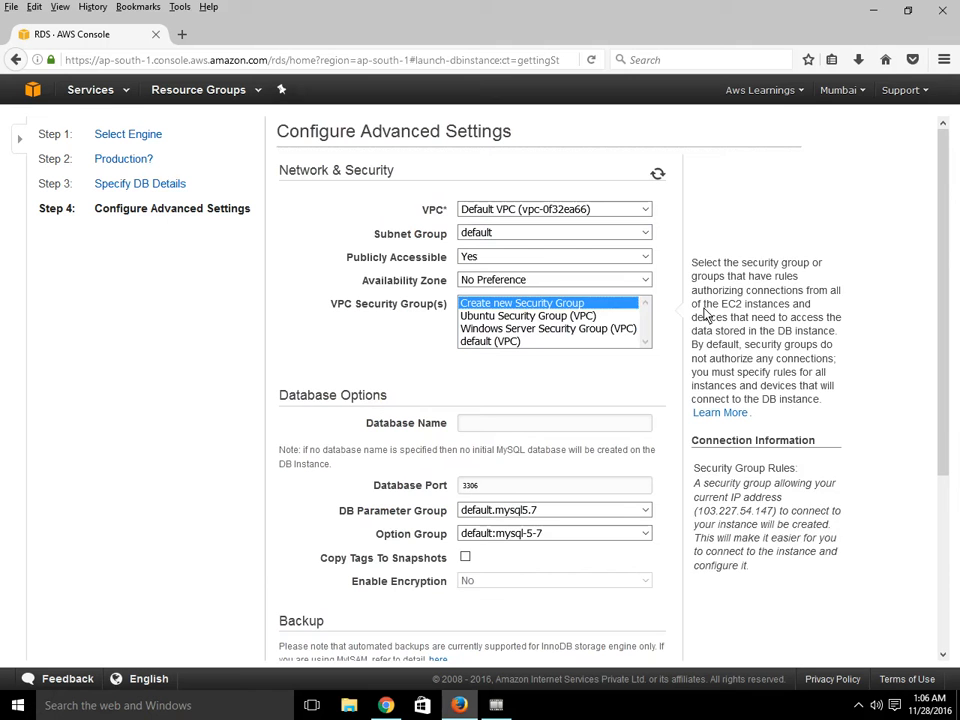
click(467, 256)
key(Tab)
click(573, 279)
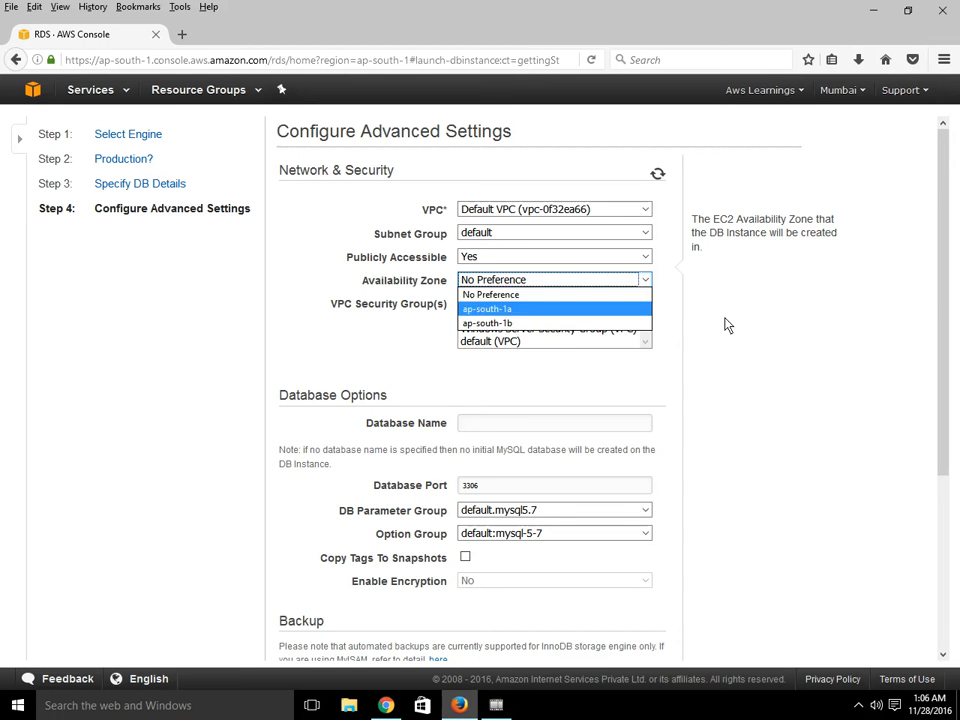
click(532, 407)
- Set the Database Name to AwsLearning
click(517, 428)
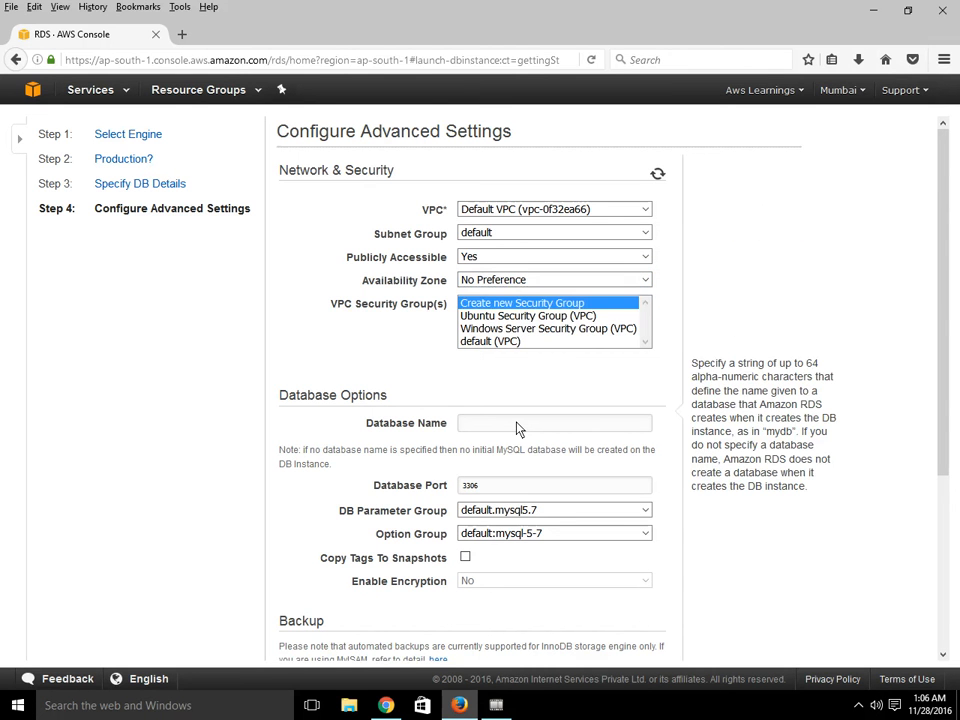
text(AwsLearning)
scroll(600, 452, down, 1)
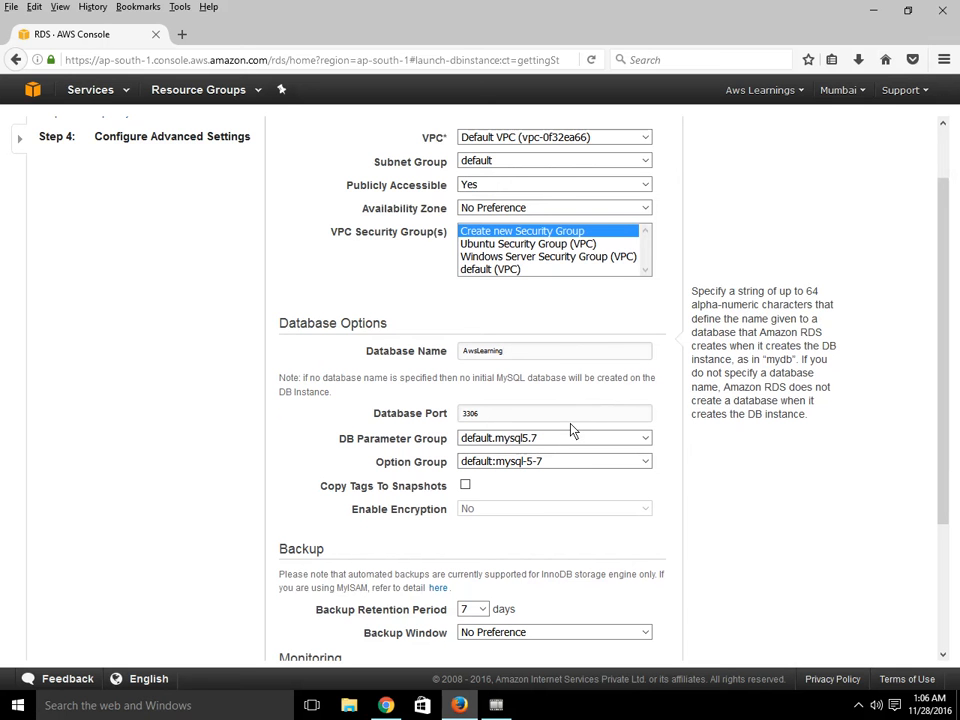
key(Tab)
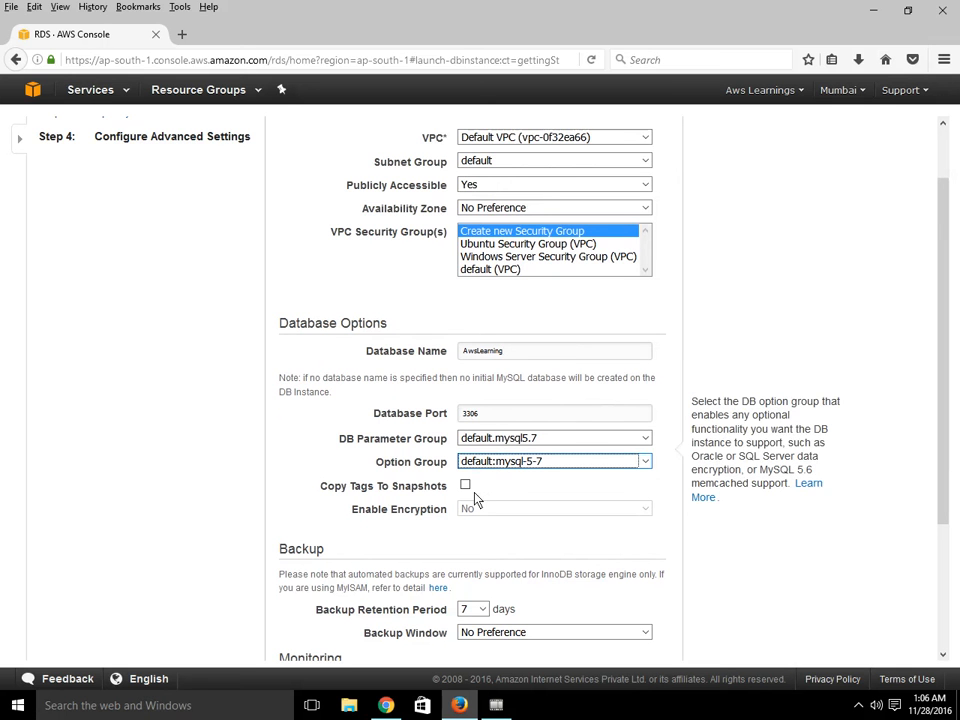
scroll(585, 518, down, 3)
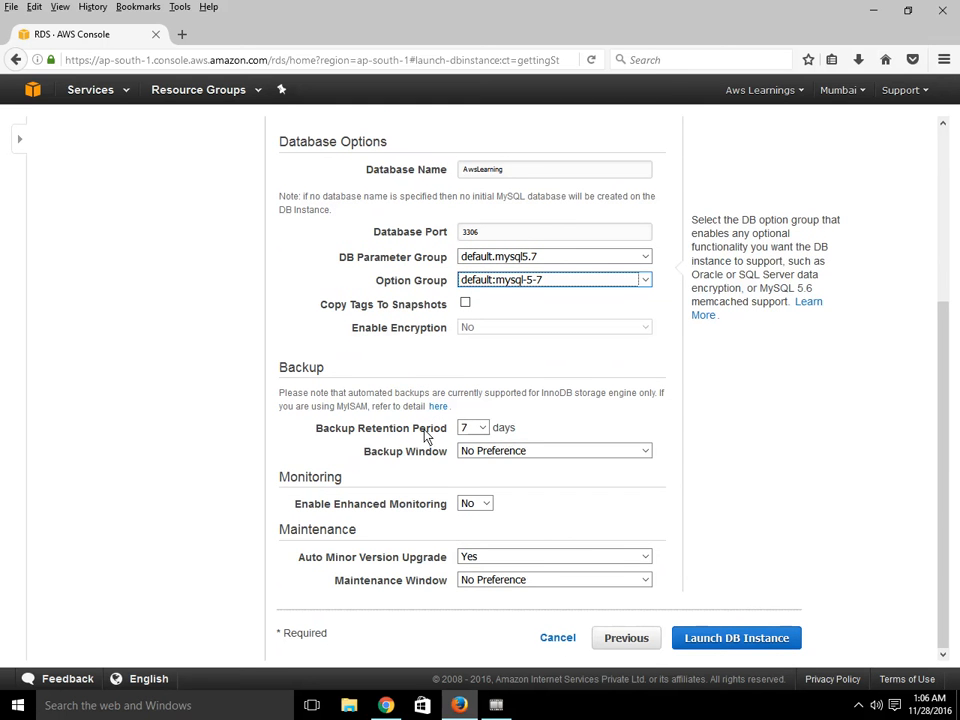
- Browse the Backup Retention Period options, leaving it at 7 days
click(477, 429)
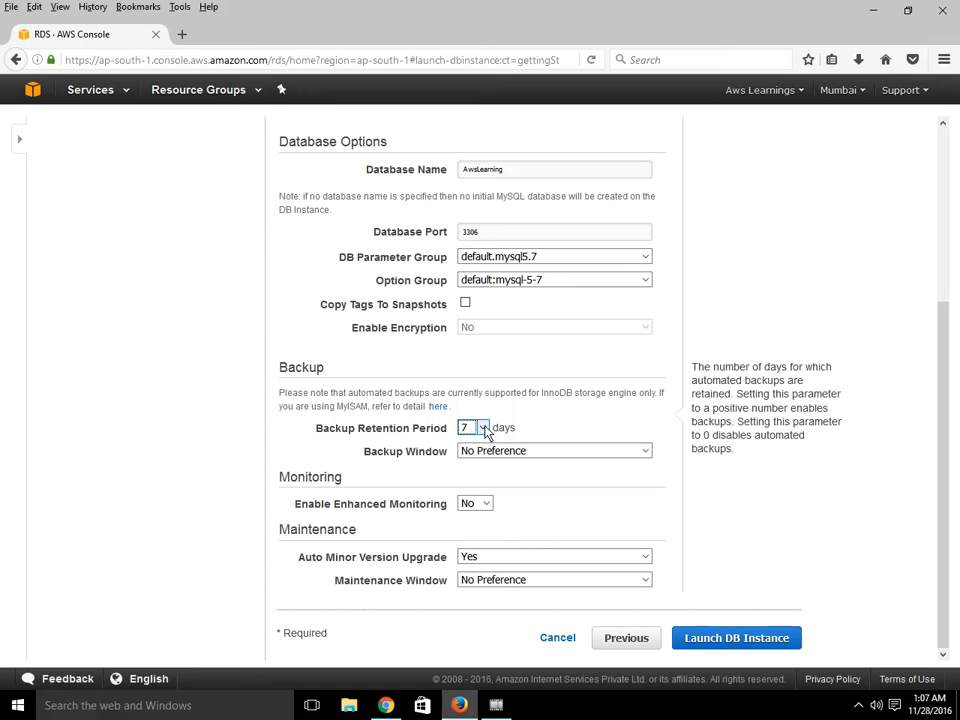
click(483, 428)
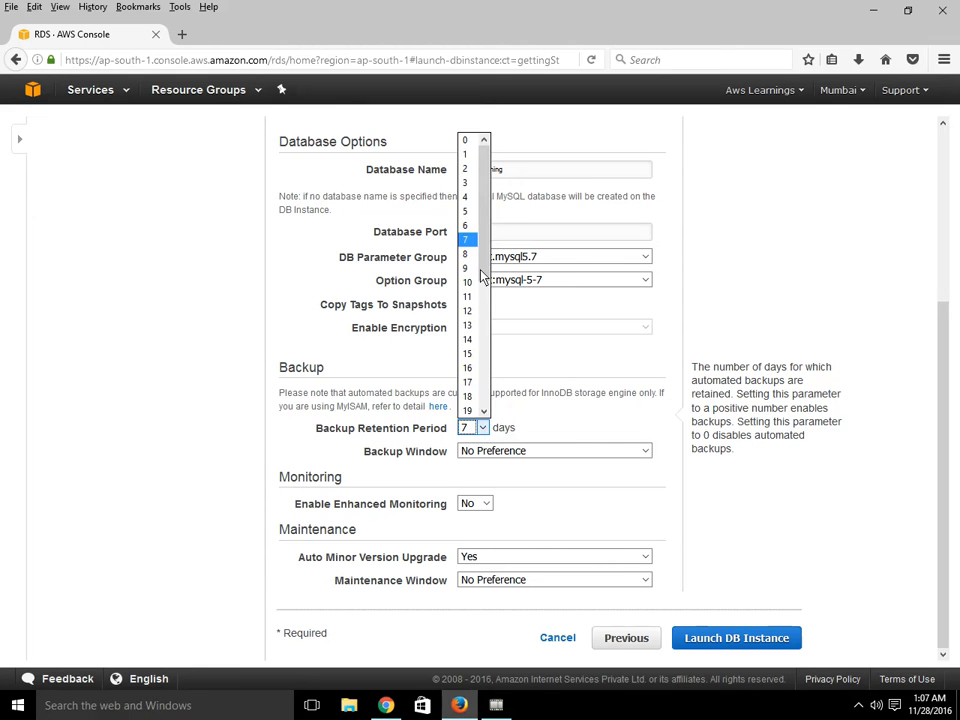
scroll(485, 430, down, 5)
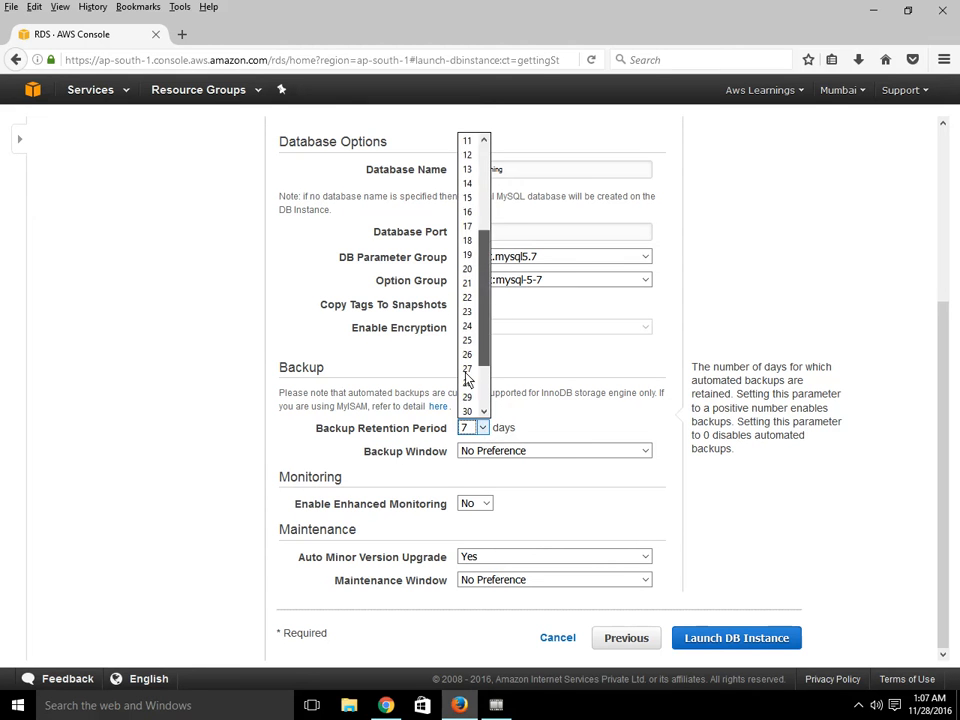
click(563, 431)
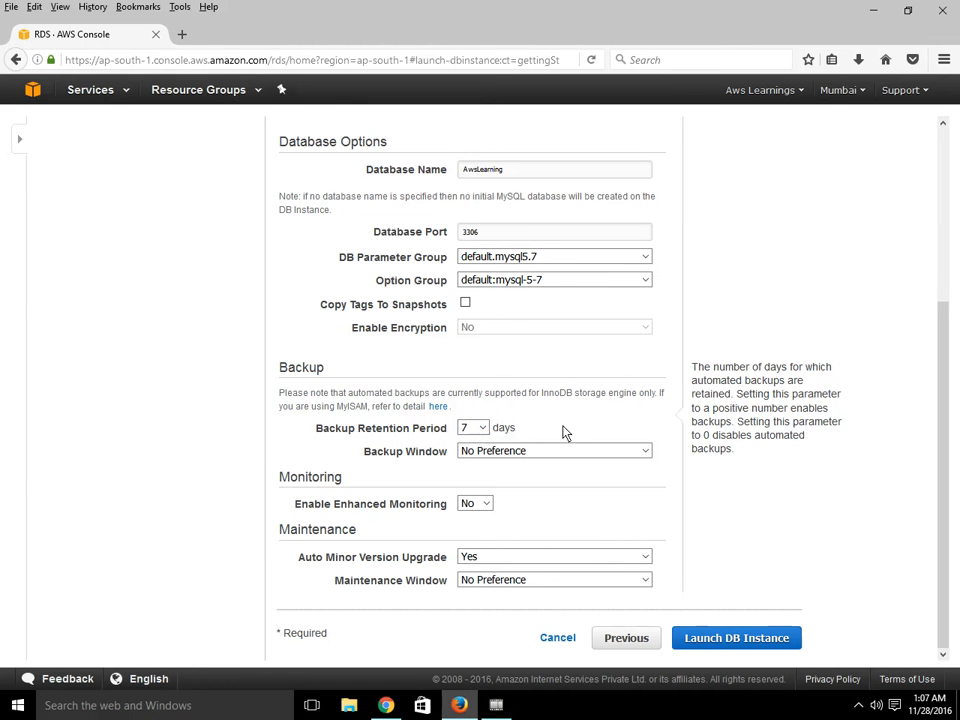
click(481, 428)
drag(483, 276, 483, 297)
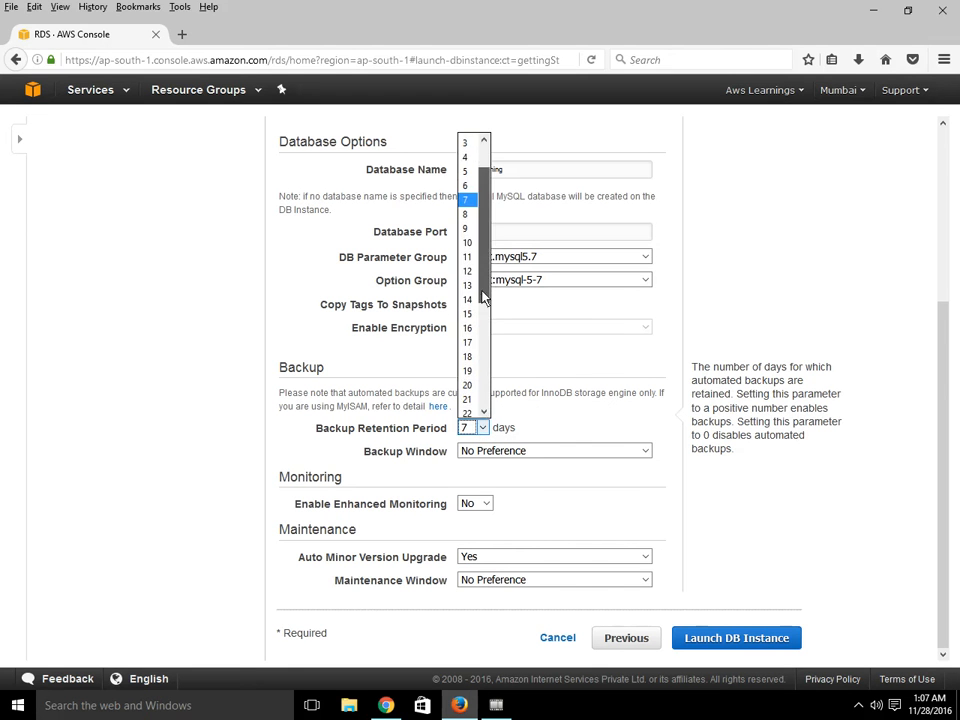
click(601, 396)
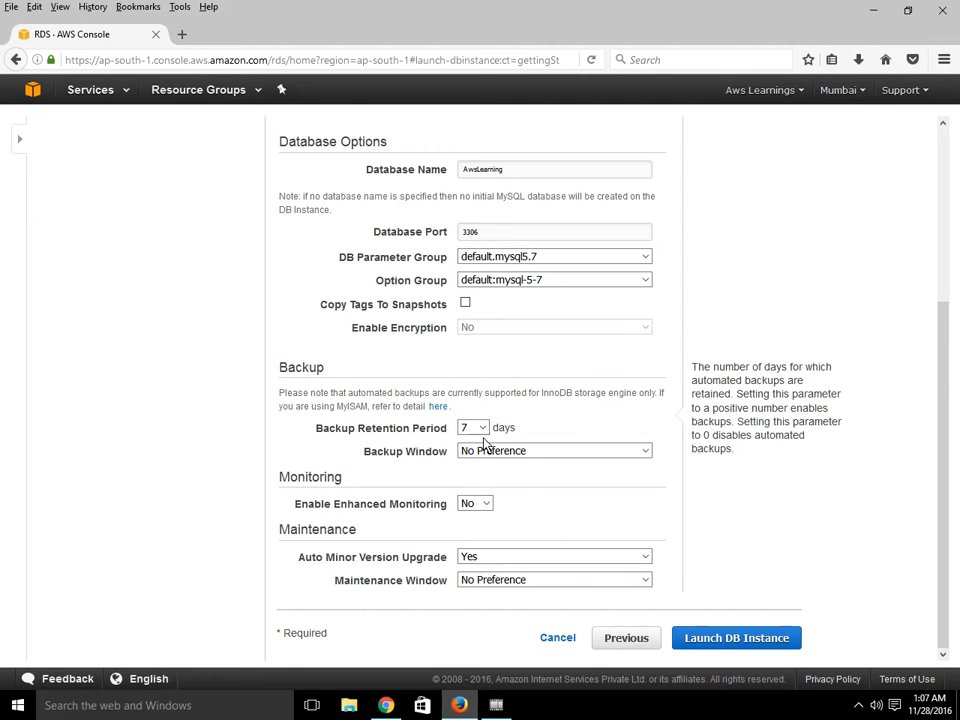
click(481, 428)
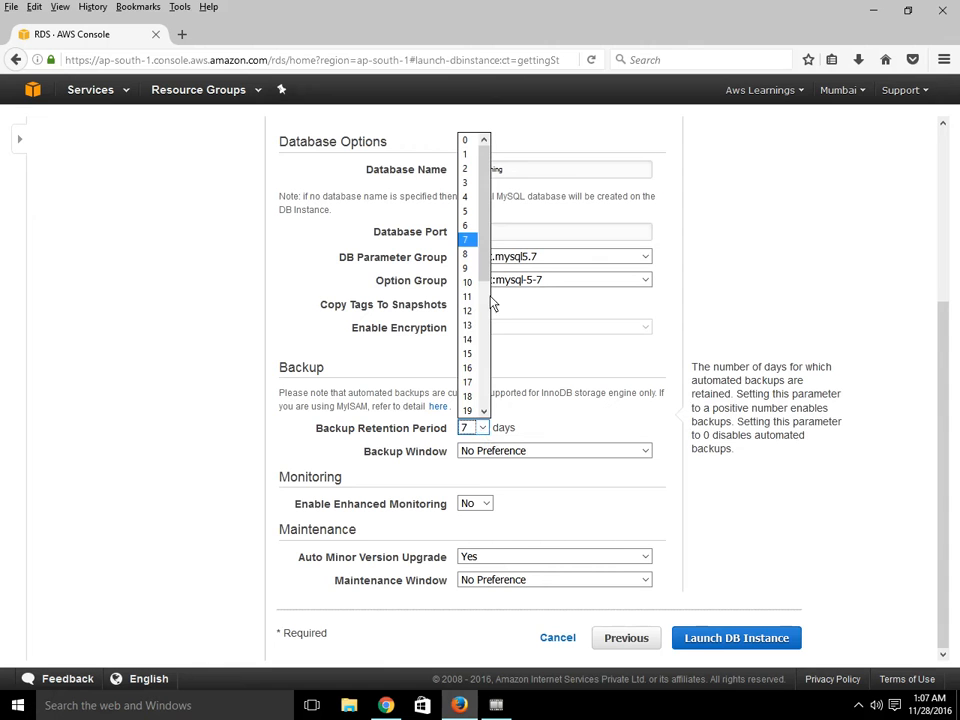
drag(487, 275, 486, 409)
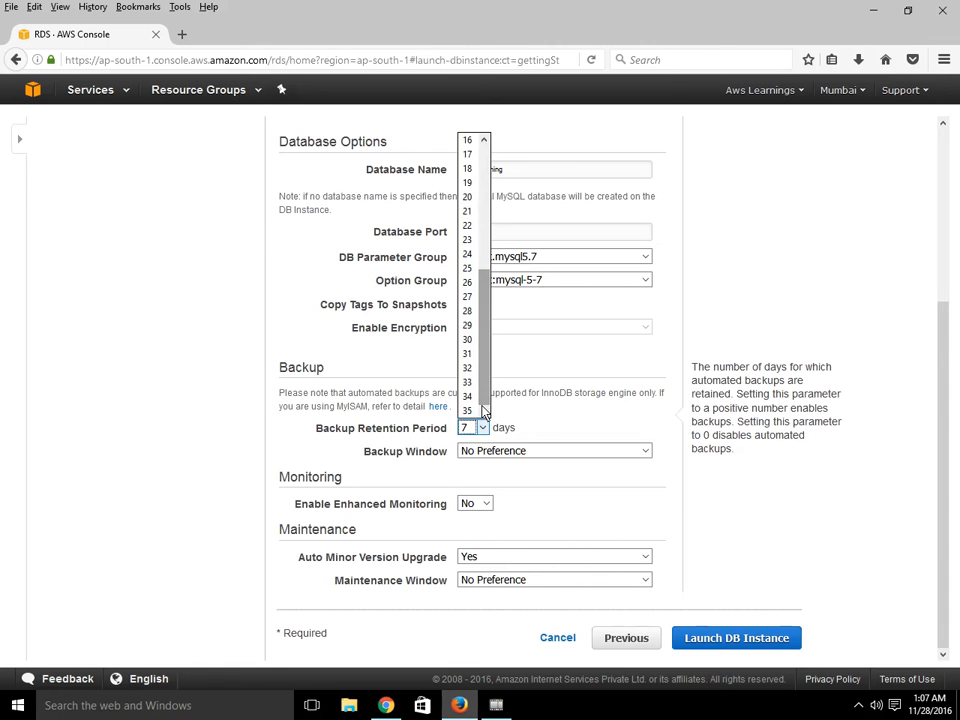
click(545, 428)
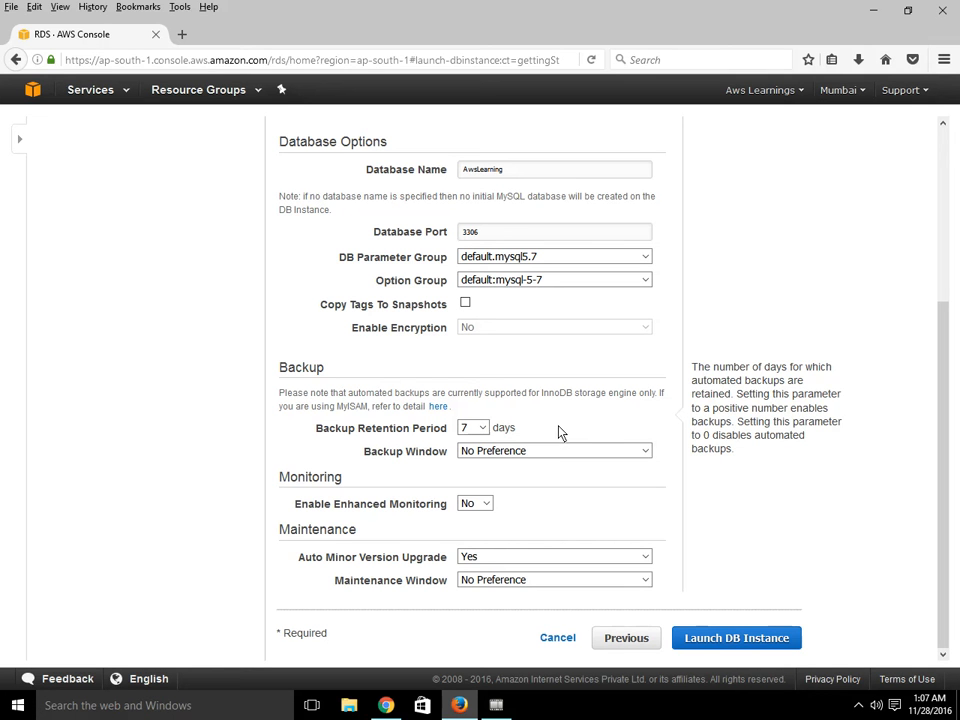
- Try the Select Window option for the Backup Window, then set it back to No Preference
click(553, 452)
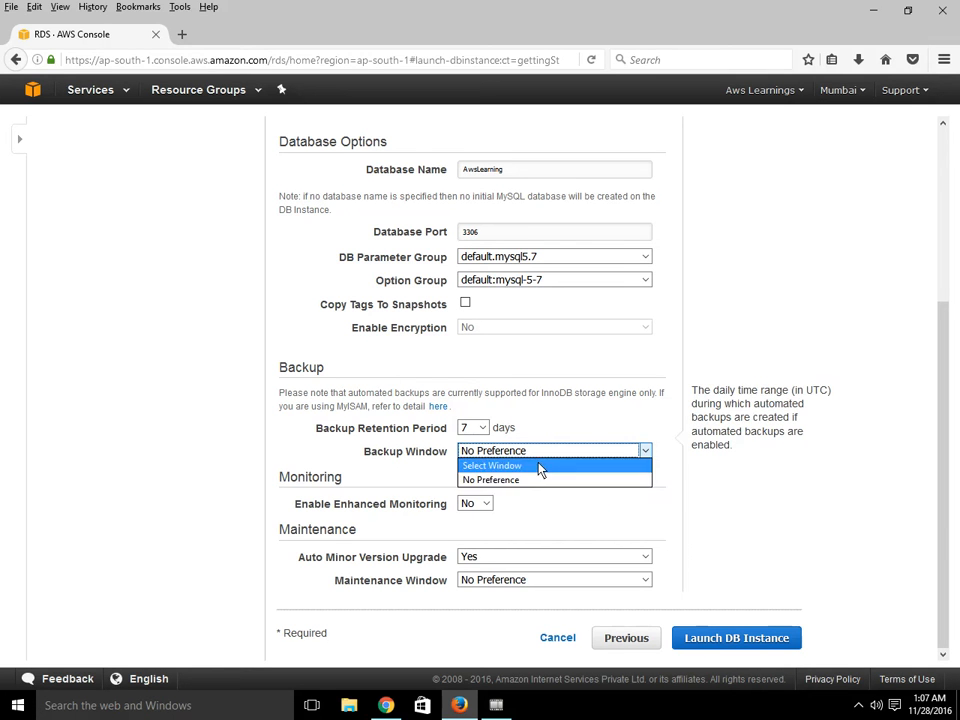
click(542, 466)
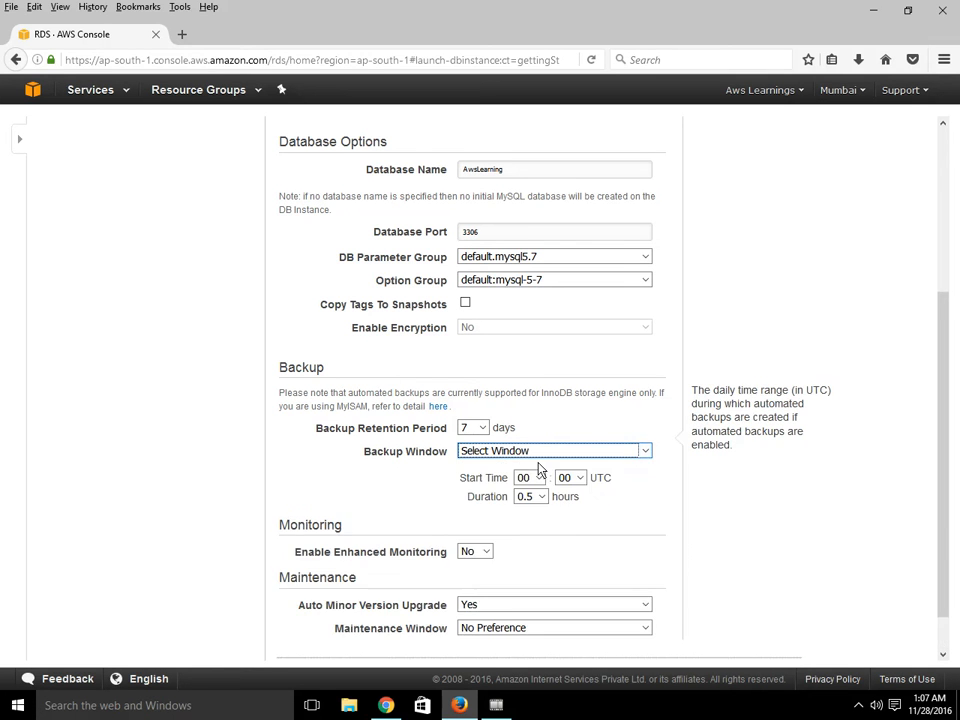
click(590, 455)
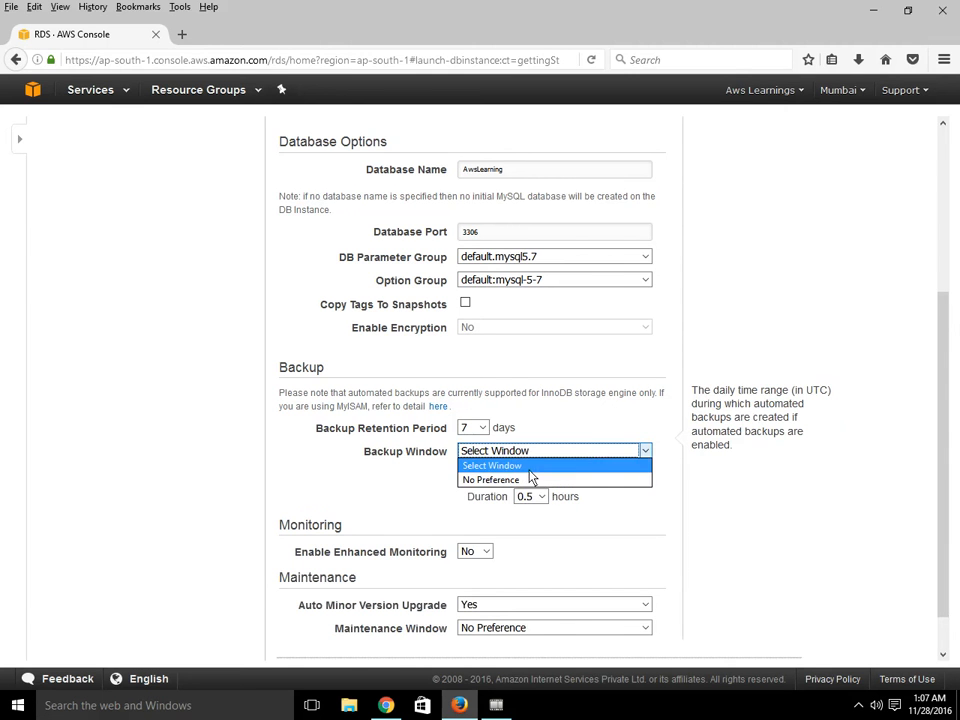
click(531, 479)
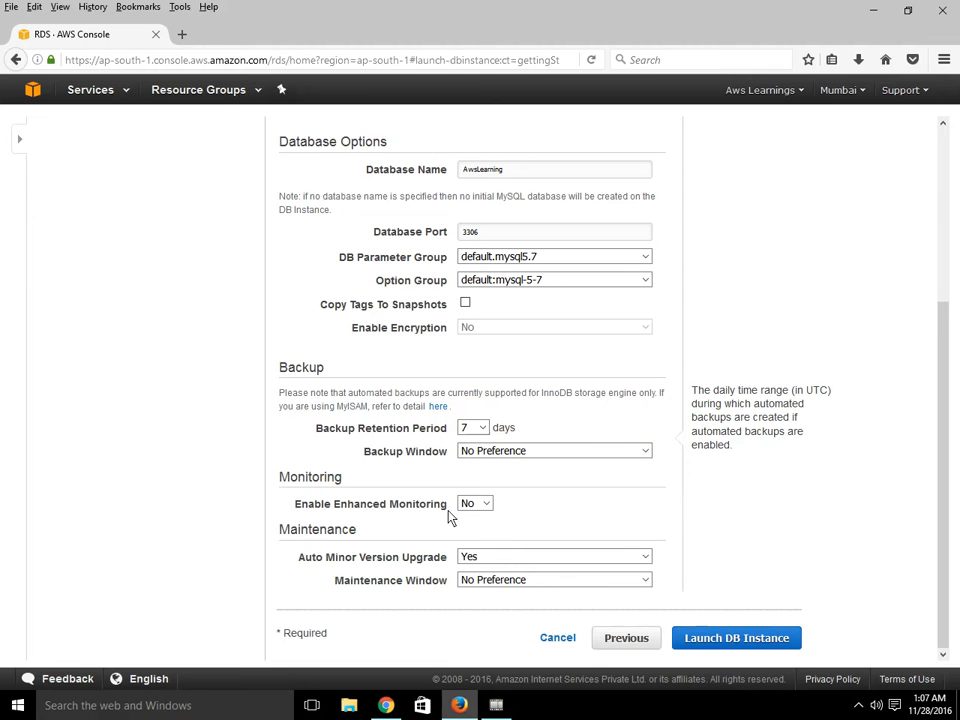
- Try the Maintenance options, switching Auto Minor Version Upgrade to No and back to Yes
click(413, 566)
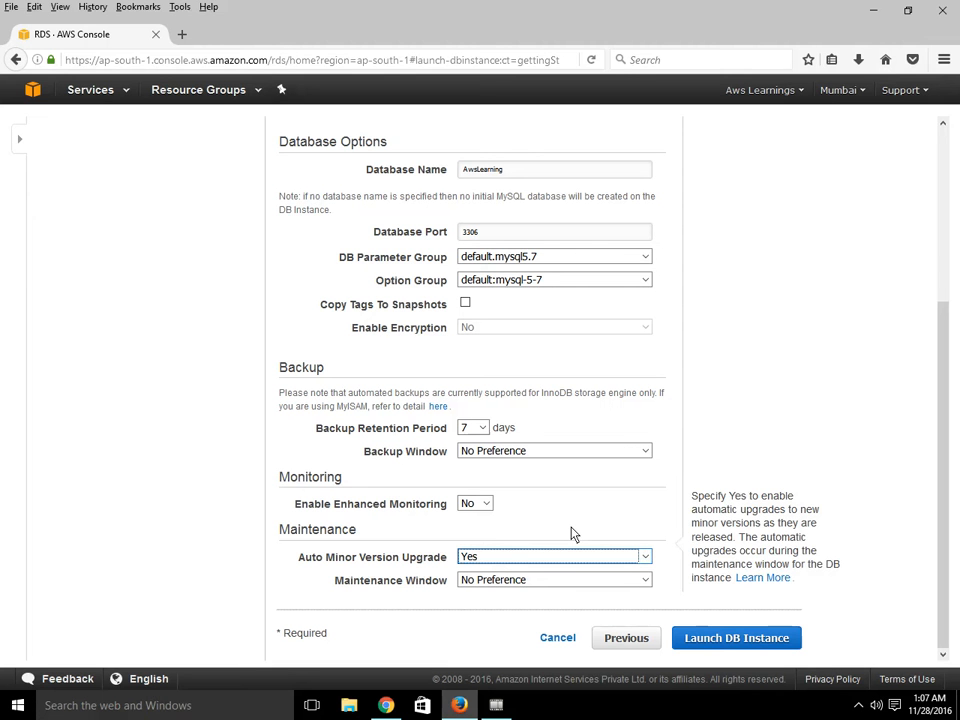
click(512, 558)
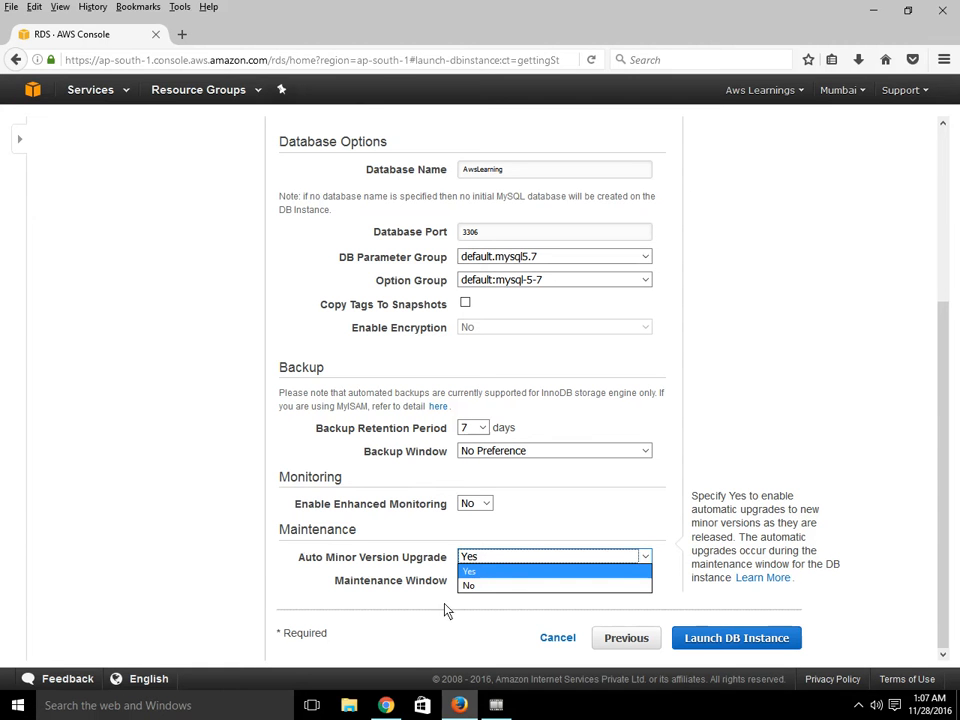
click(658, 524)
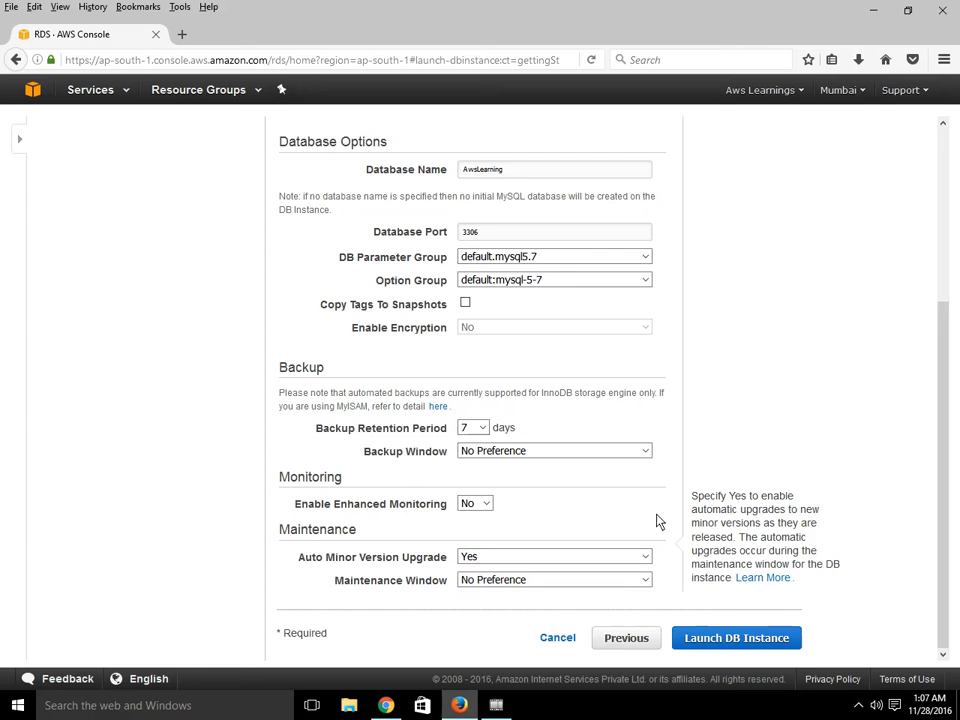
click(508, 583)
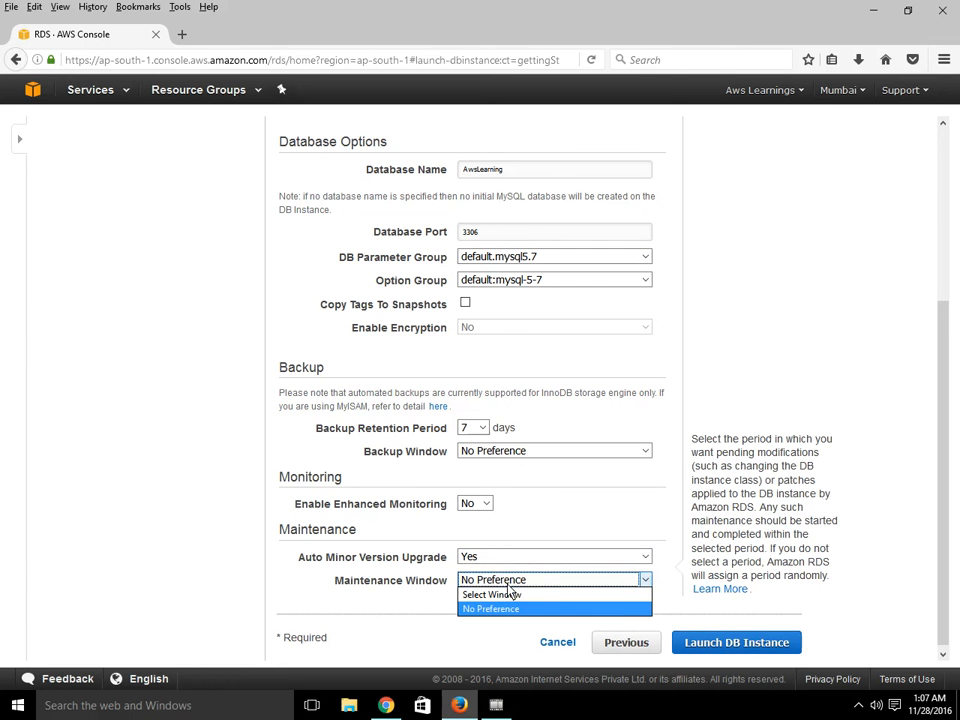
click(571, 533)
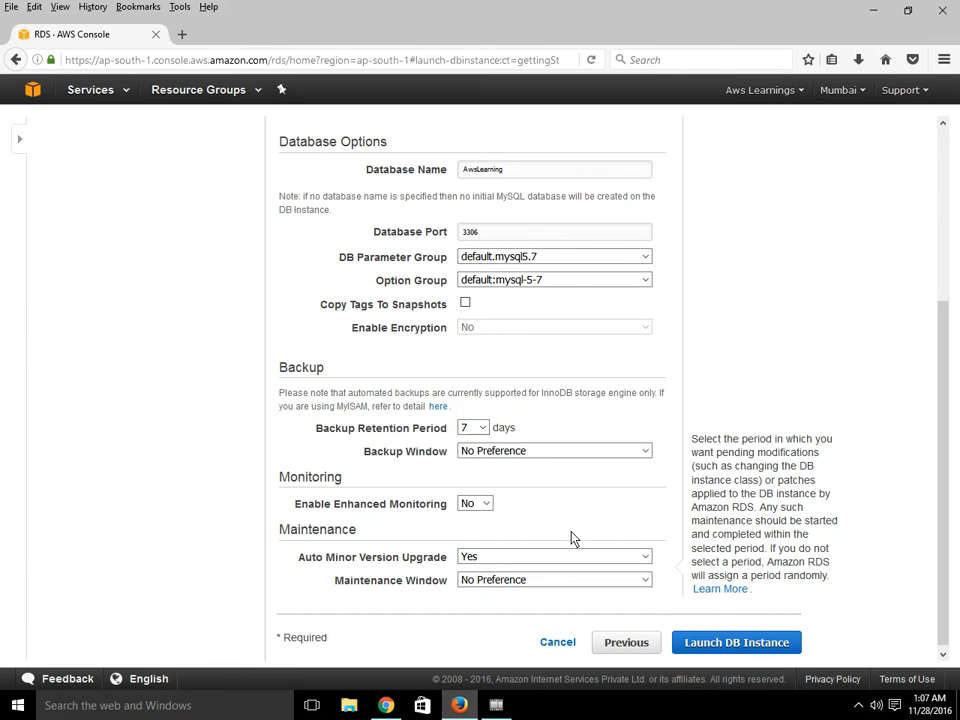
click(515, 561)
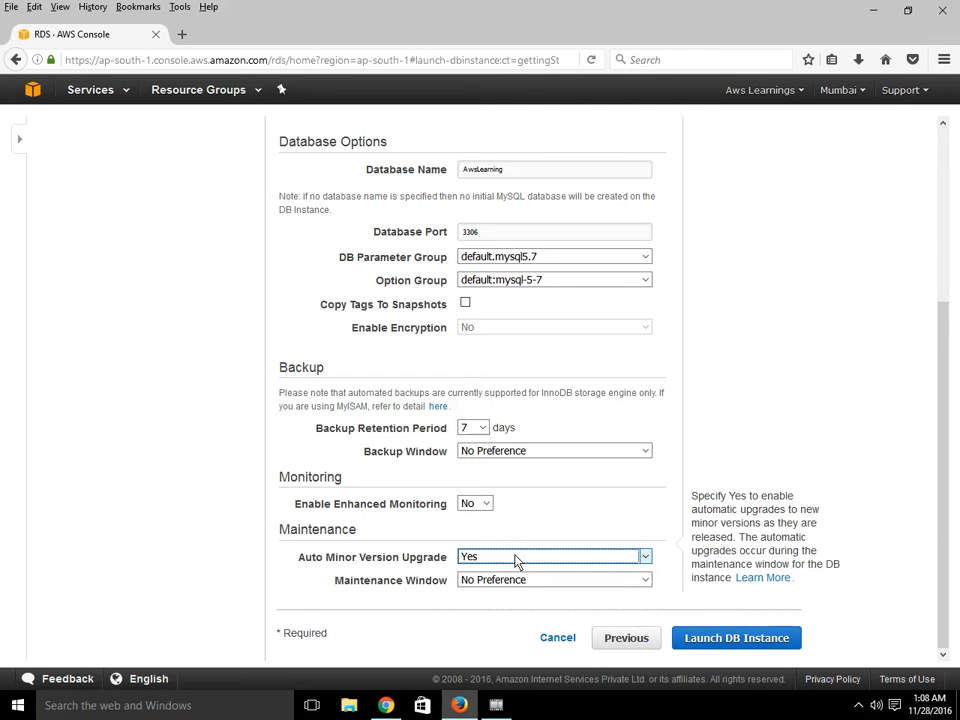
click(515, 561)
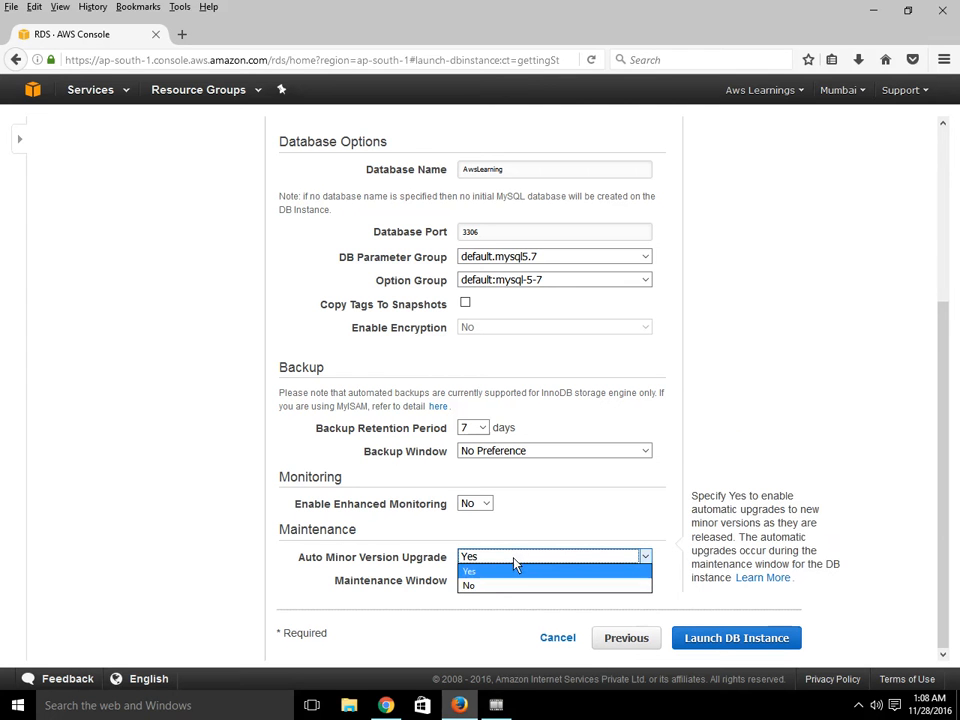
click(500, 584)
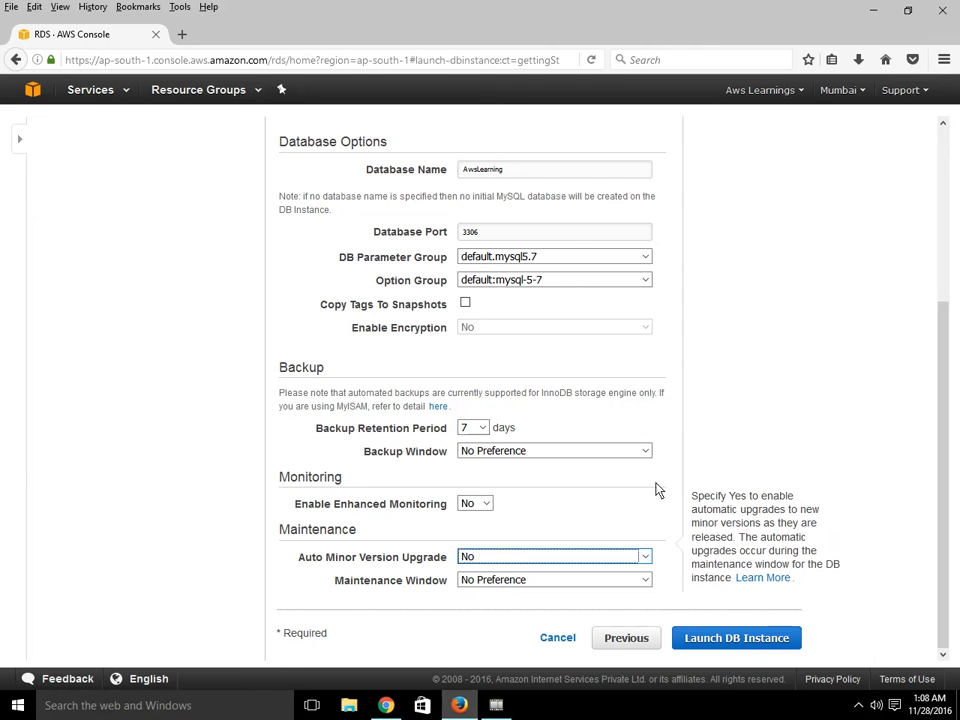
click(546, 561)
click(516, 571)
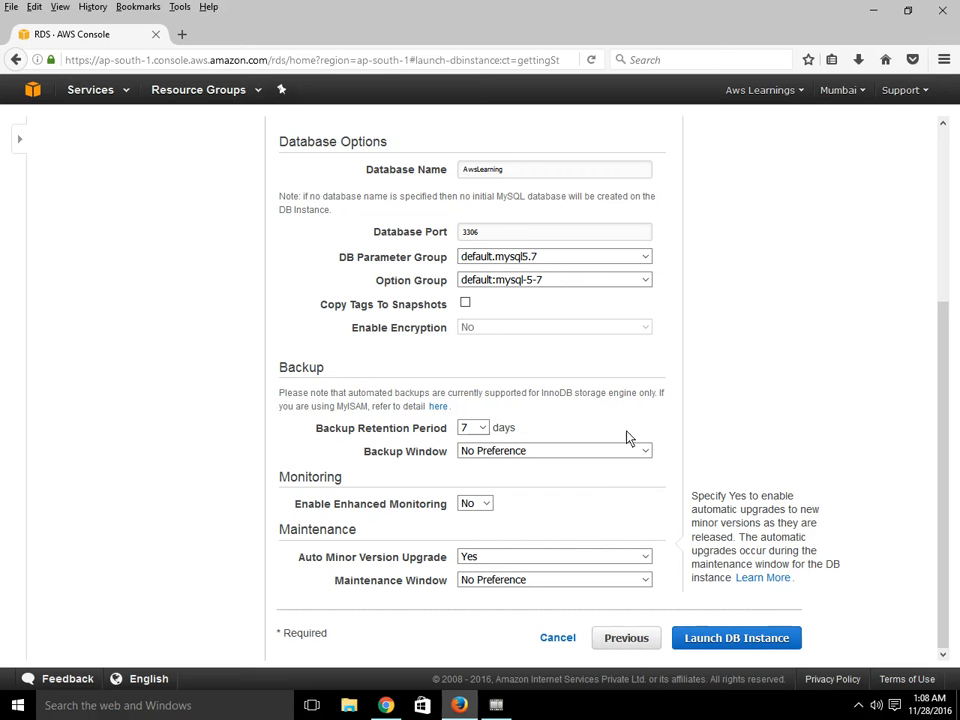
- Go back to the DB details step and return to Configure Advanced Settings
click(627, 647)
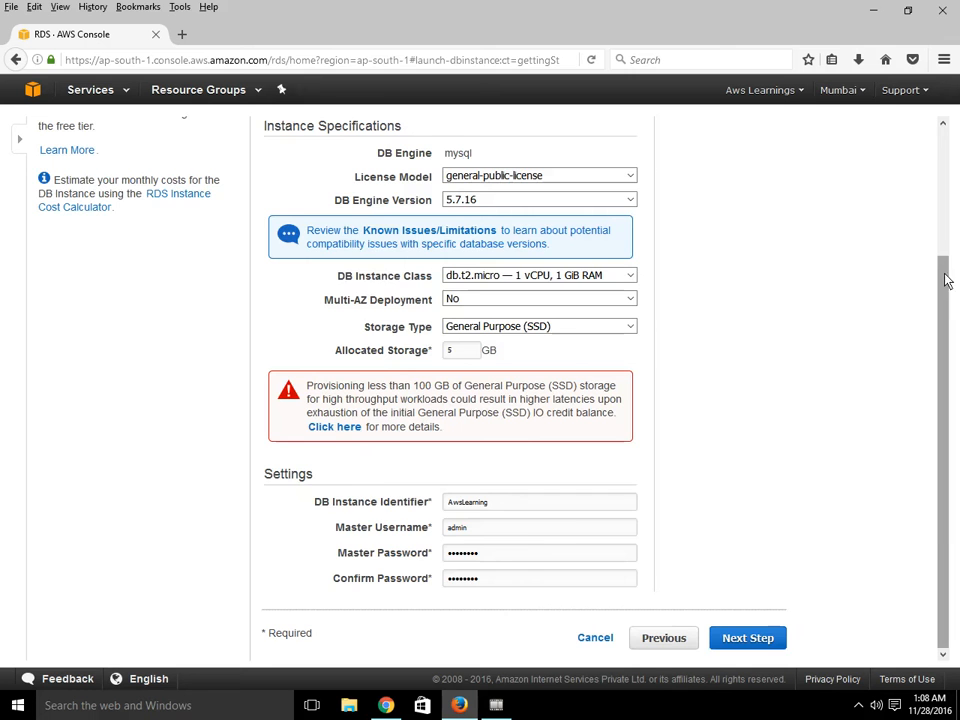
drag(945, 300, 945, 113)
scroll(925, 411, down, 3)
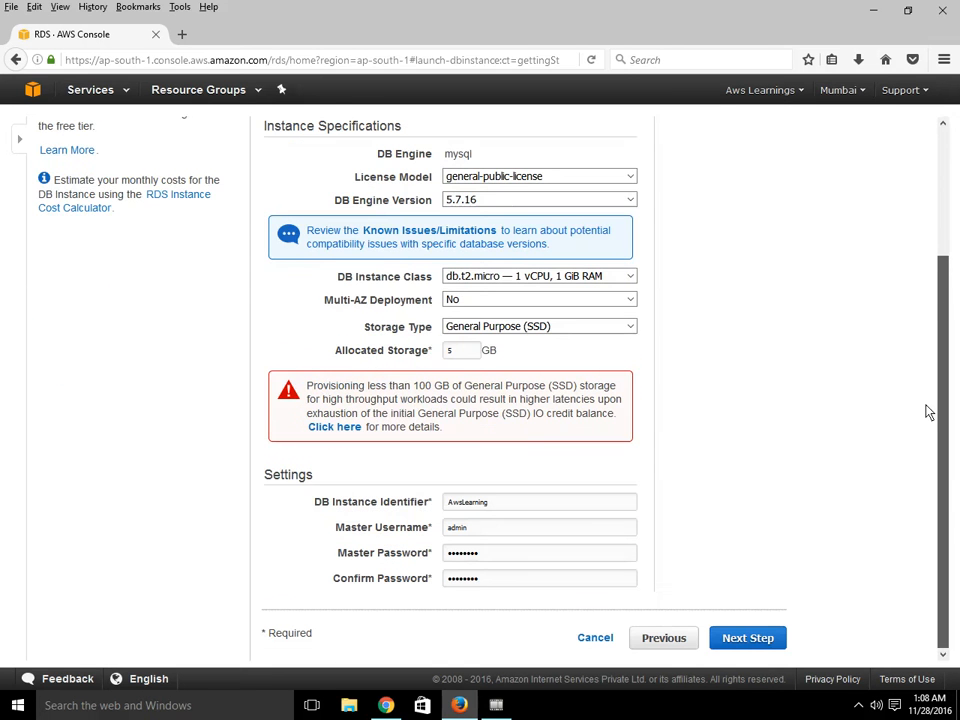
click(750, 636)
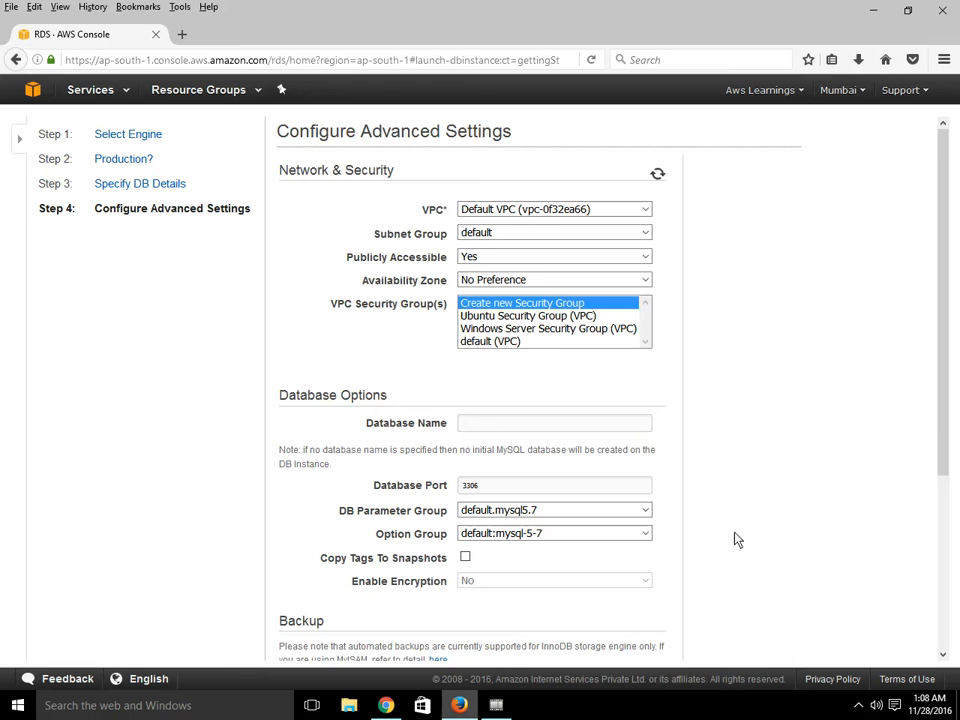
- Set the Database Name to AwsLearnings
scroll(937, 450, down, 3)
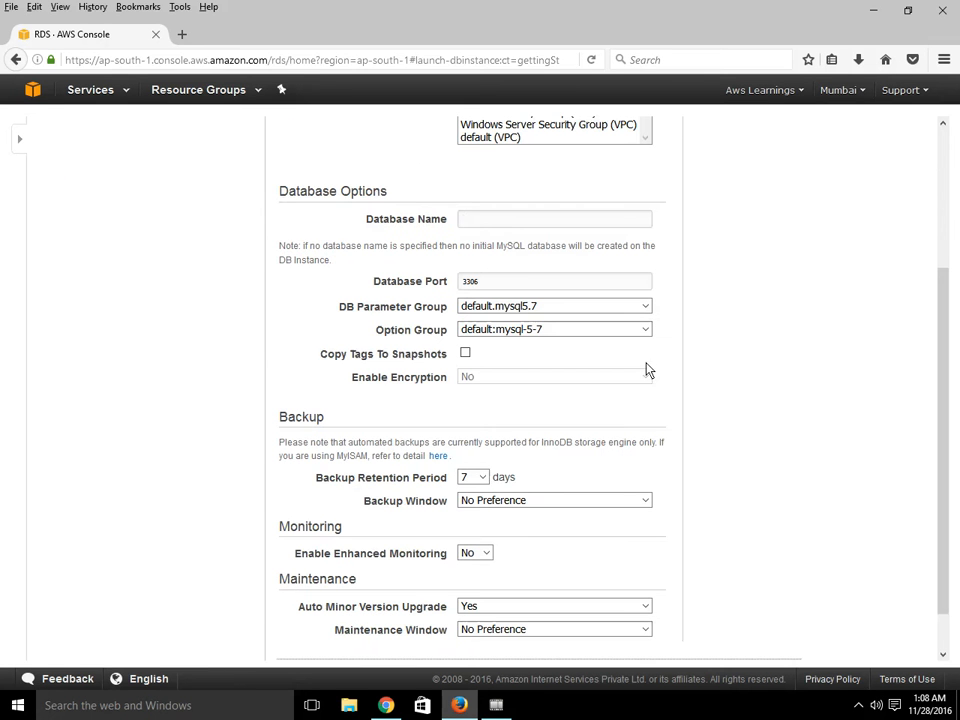
click(531, 222)
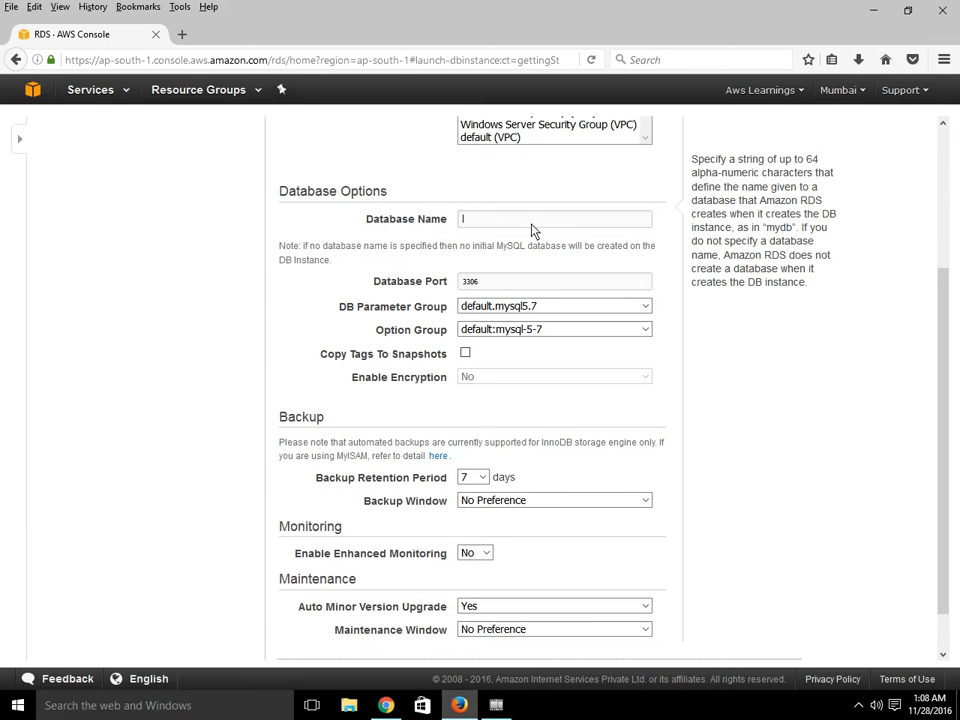
text(AwsLearnings)
- Launch the DB instance and open the list of DB instances
scroll(768, 330, down, 1)
click(542, 579)
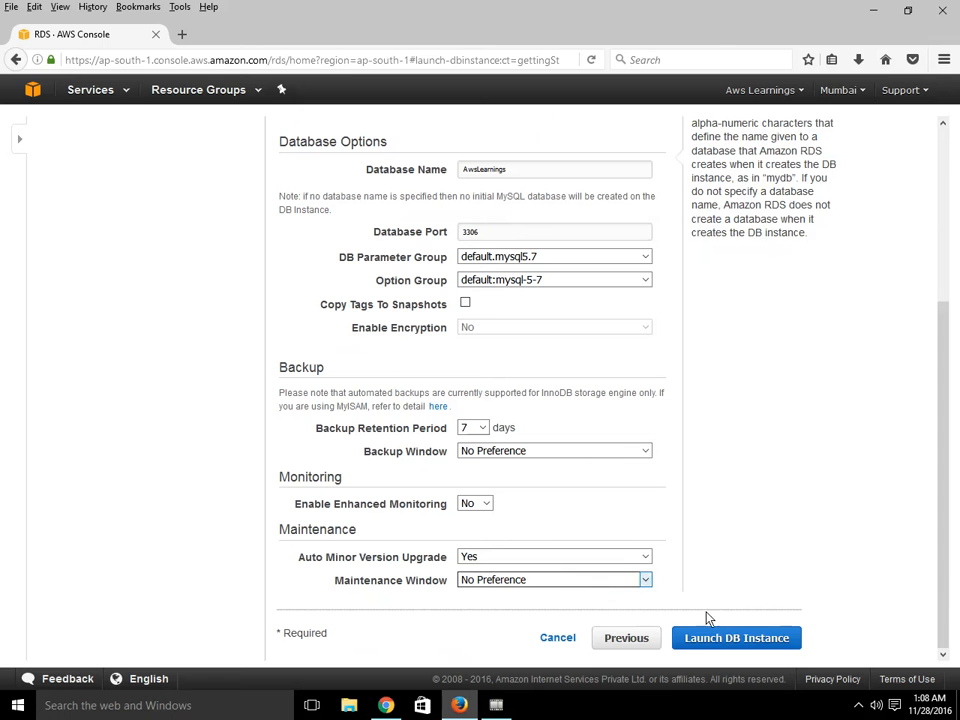
click(770, 650)
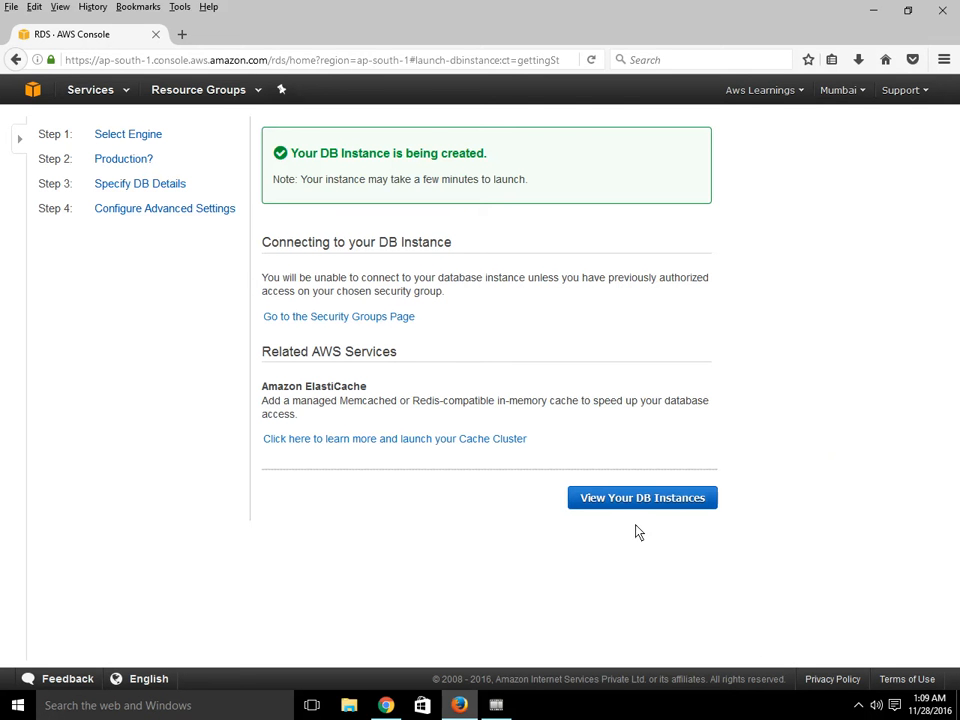
click(622, 502)
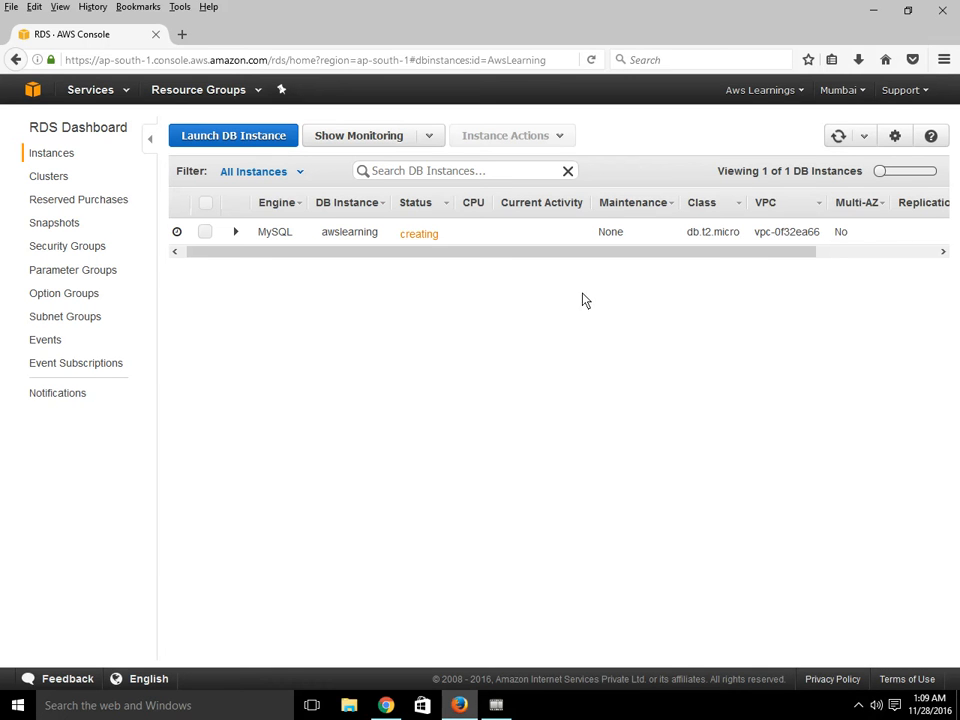
click(855, 706)
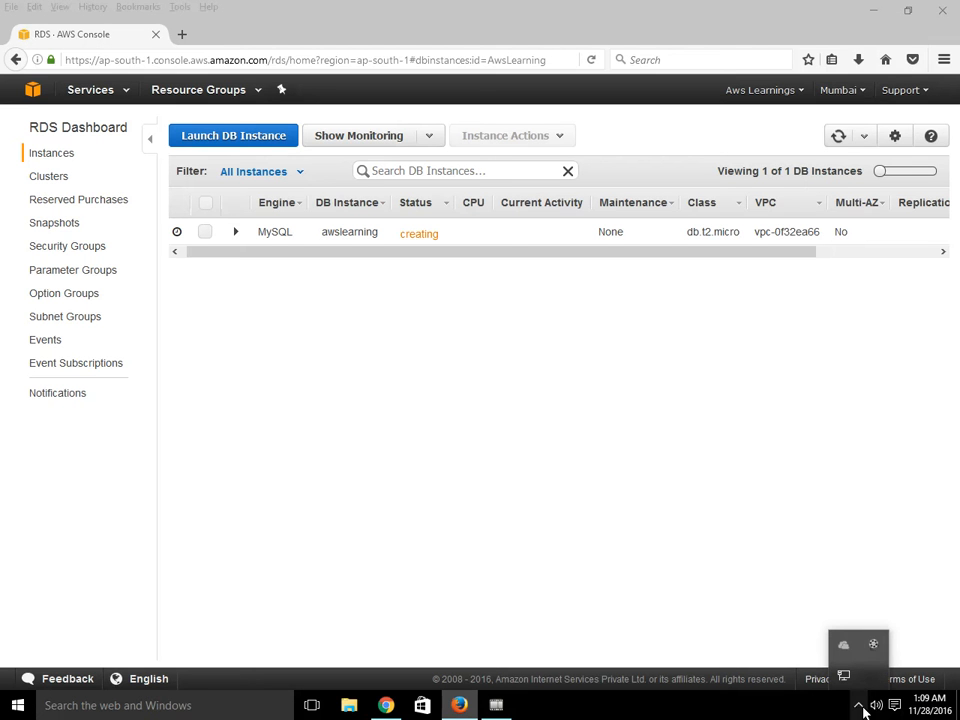
click(874, 648)
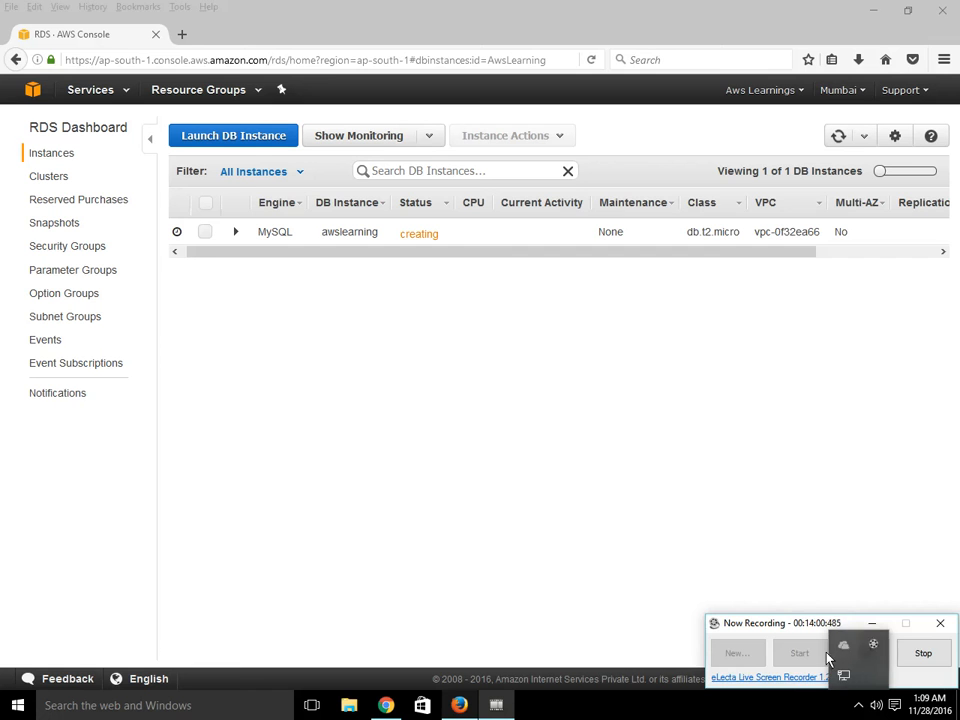
drag(761, 623, 673, 602)
click(776, 637)
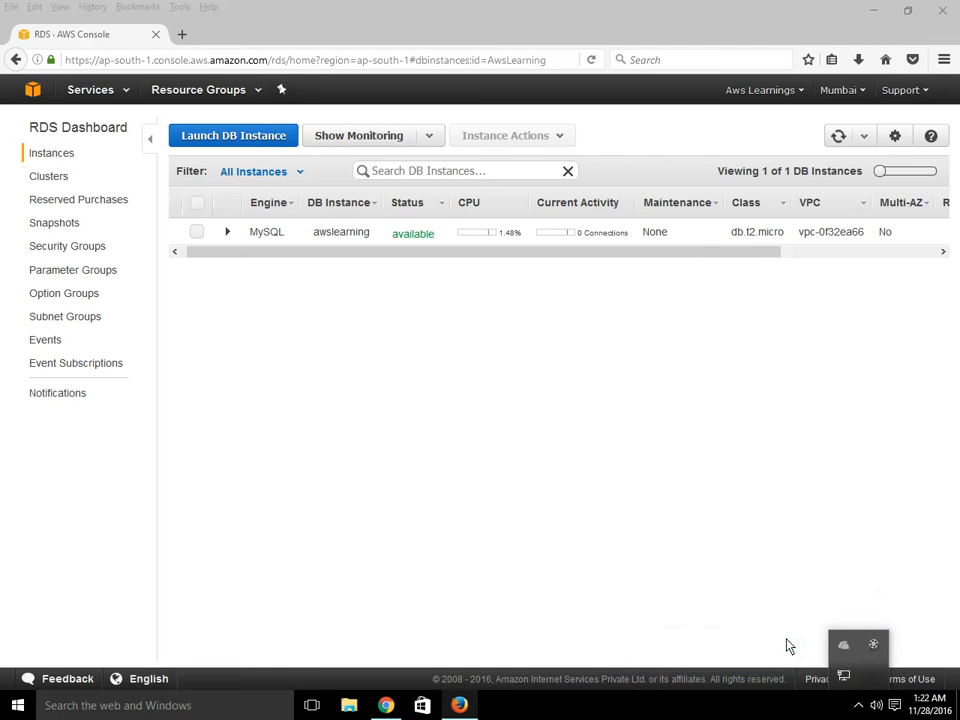
click(783, 590)
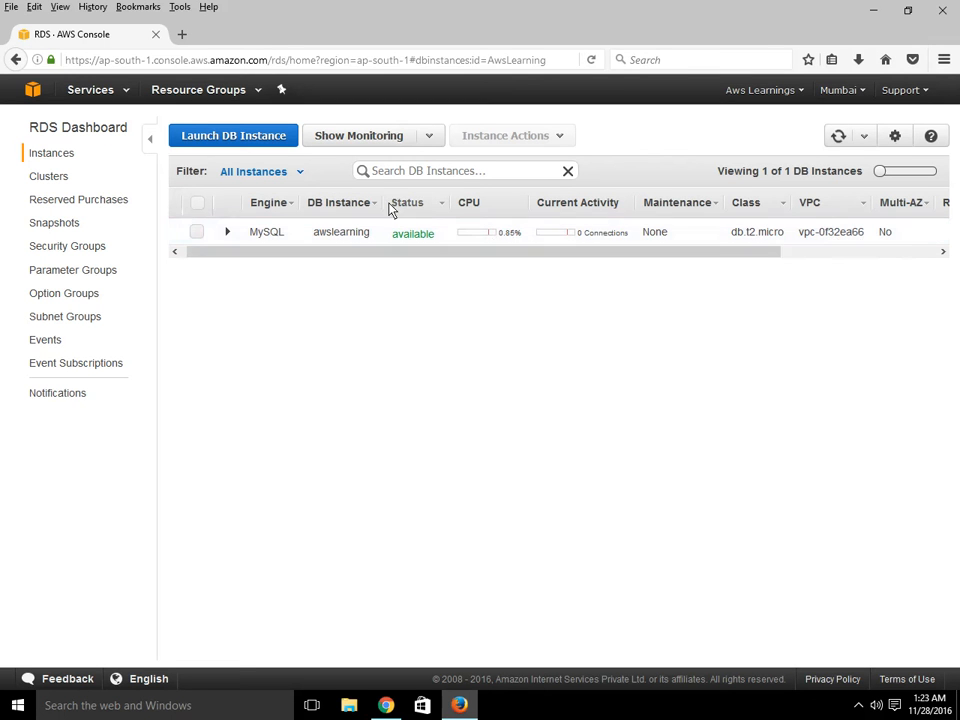
- Select the awslearning instance to expand its details and highlight its endpoint address
click(199, 206)
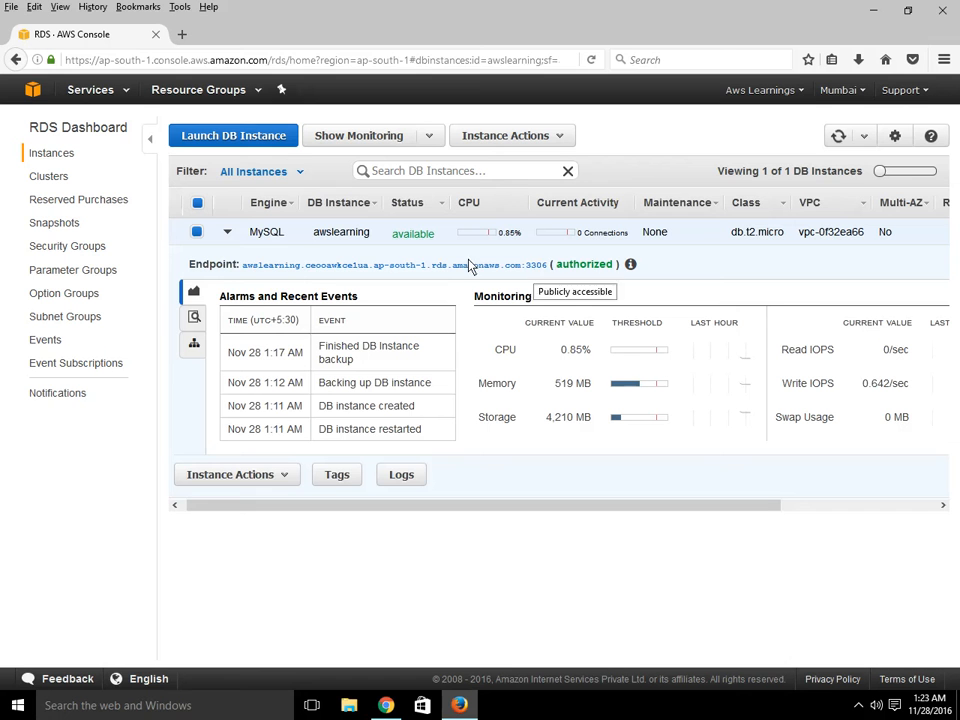
click(238, 264)
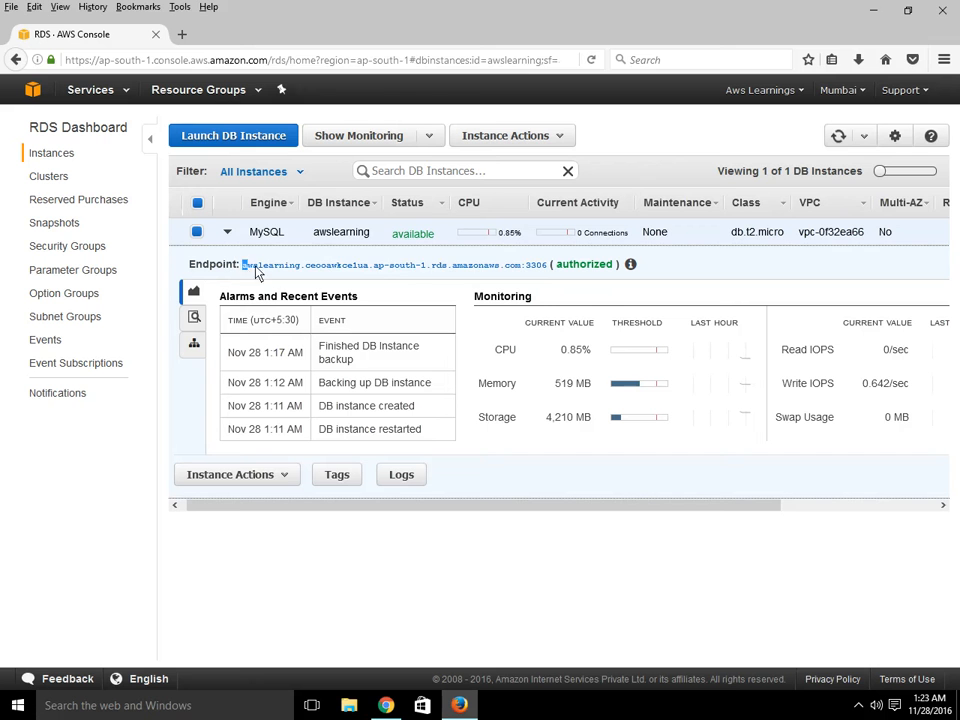
drag(255, 268, 548, 283)
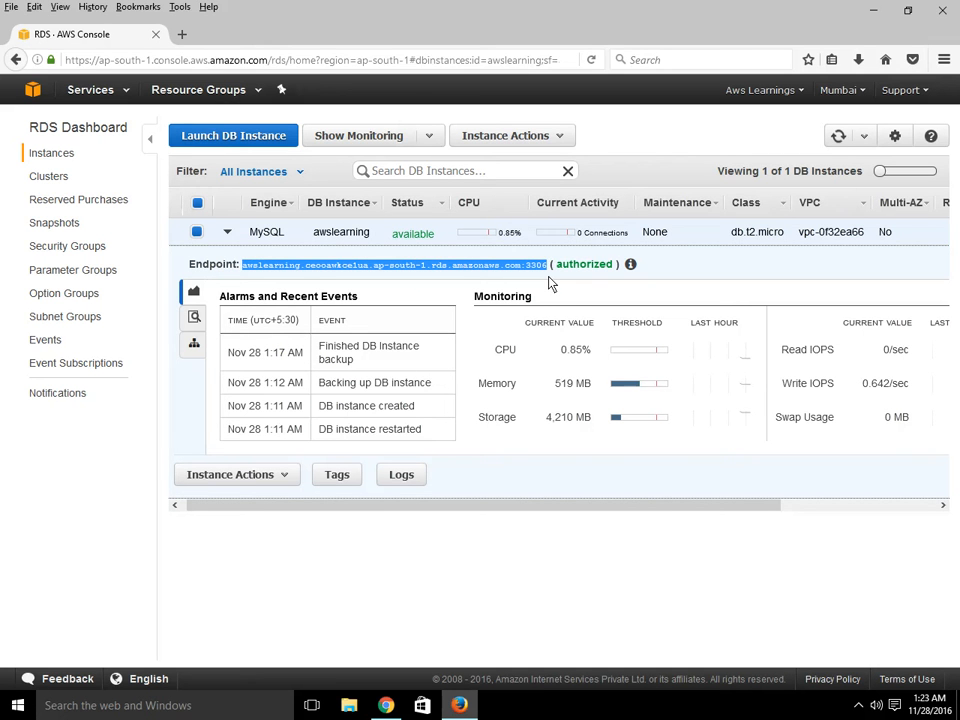
click(677, 557)
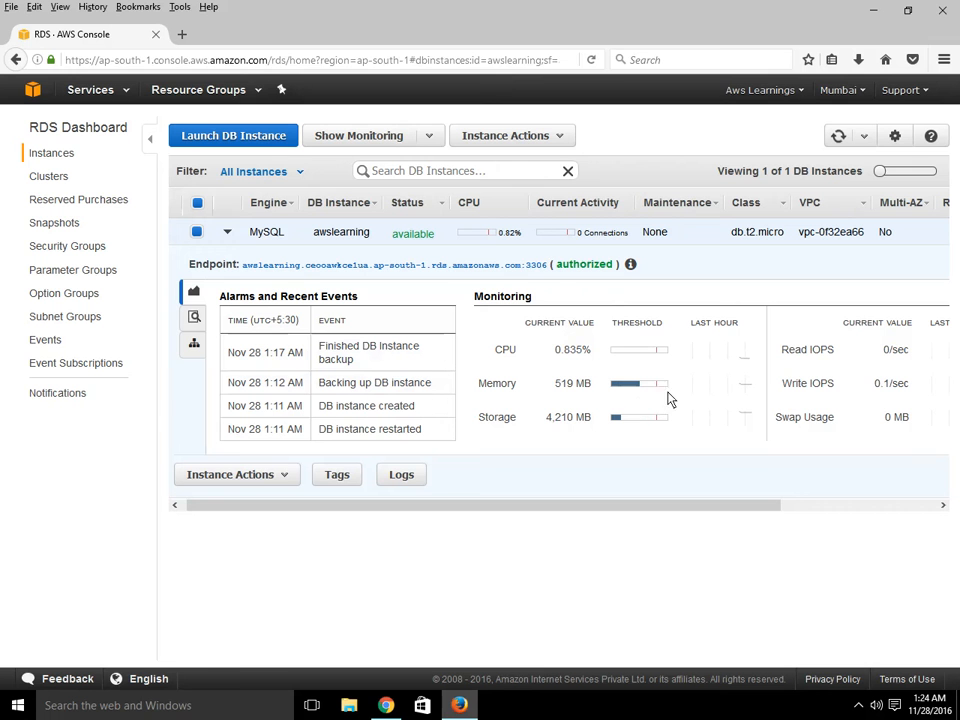
- Examine the instance's CPU, memory and storage monitoring values and the Instance Actions menu
drag(504, 352, 572, 354)
drag(491, 388, 561, 399)
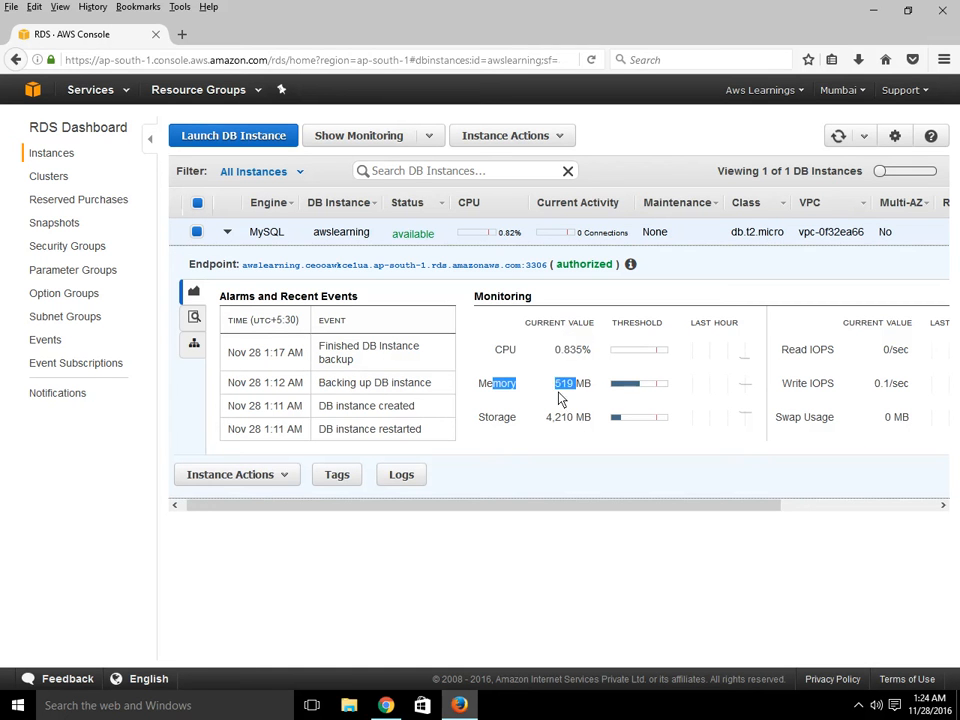
drag(482, 418, 565, 425)
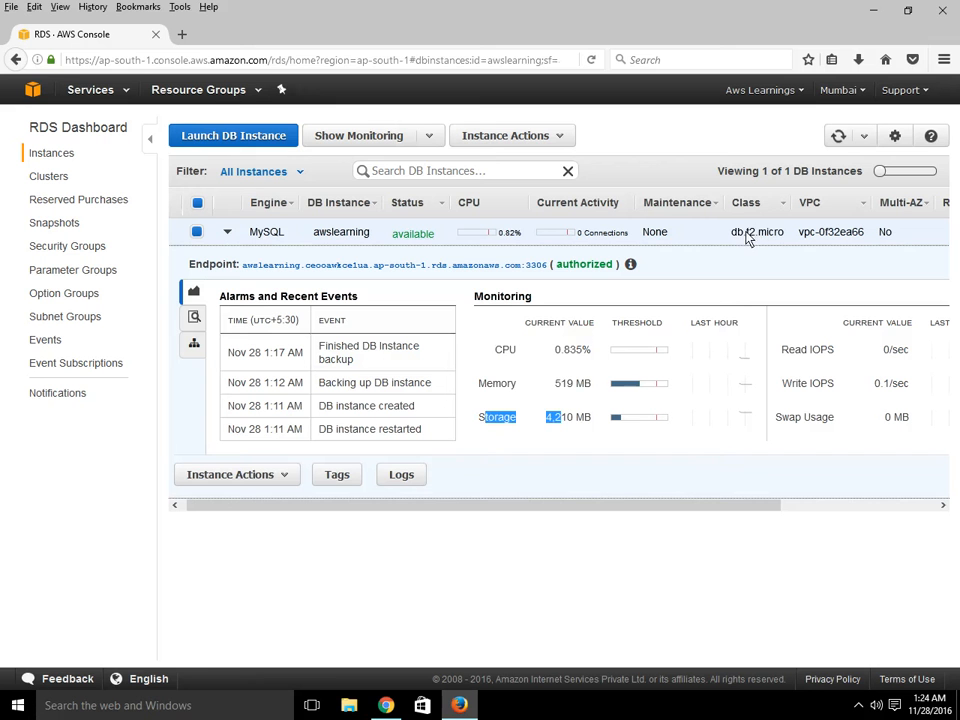
click(553, 137)
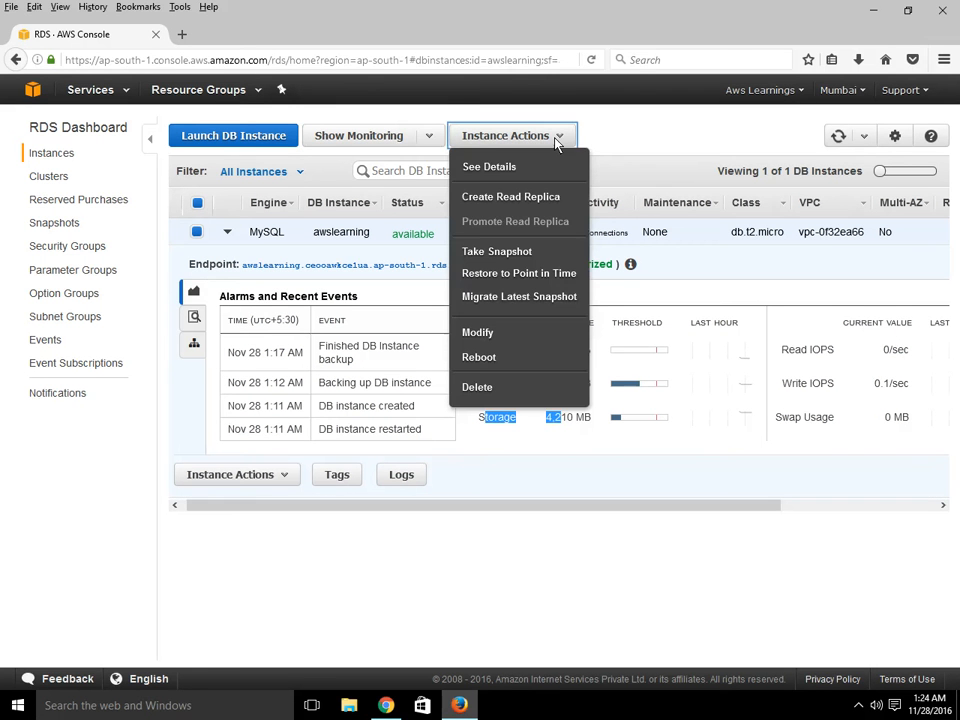
click(657, 136)
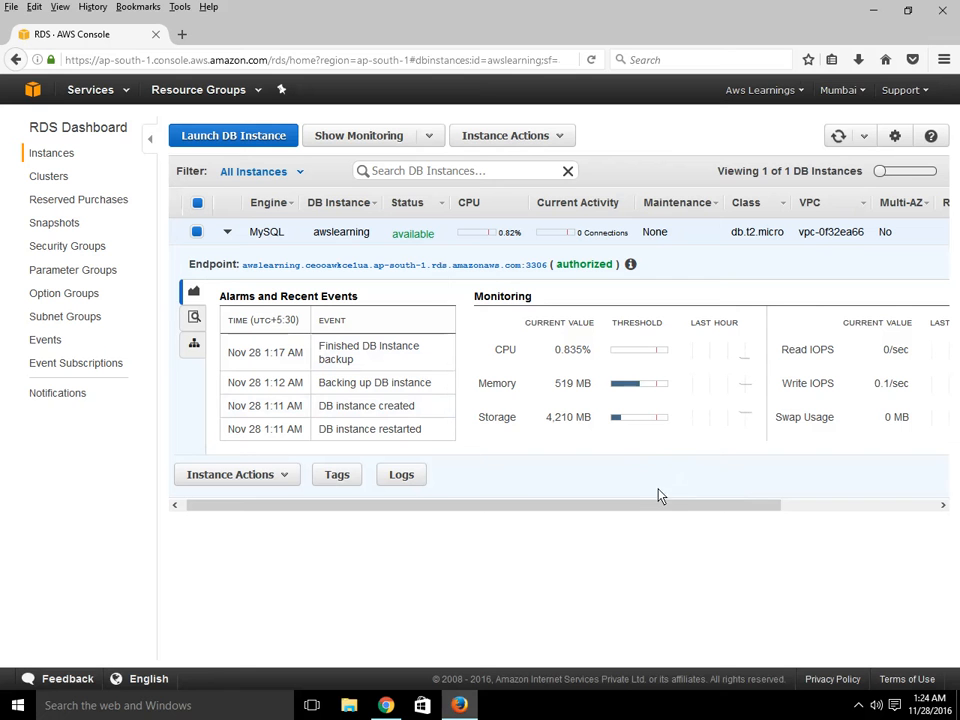
click(561, 140)
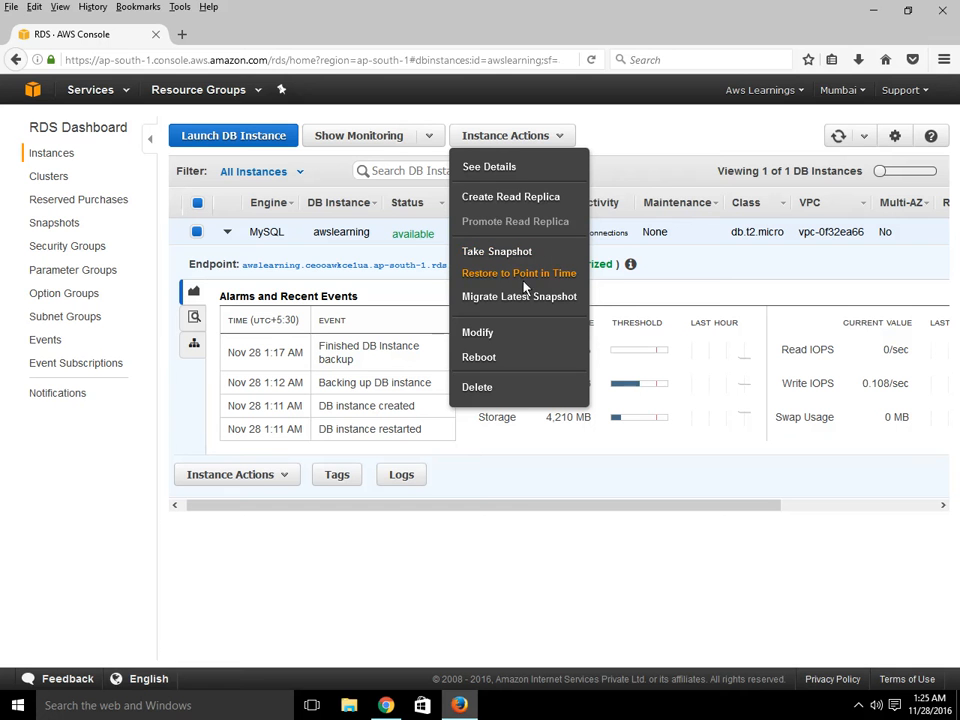
click(858, 705)
click(872, 645)
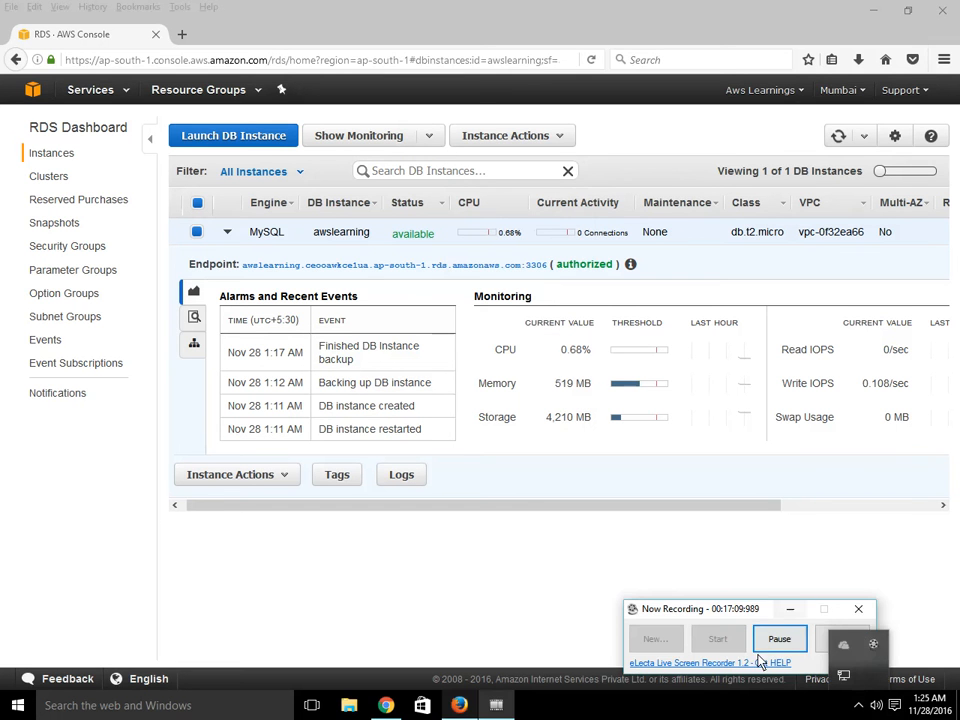
- Open the Modify DB Instance page for awslearning, browse the DB instance class options, and leave without applying changes
click(870, 645)
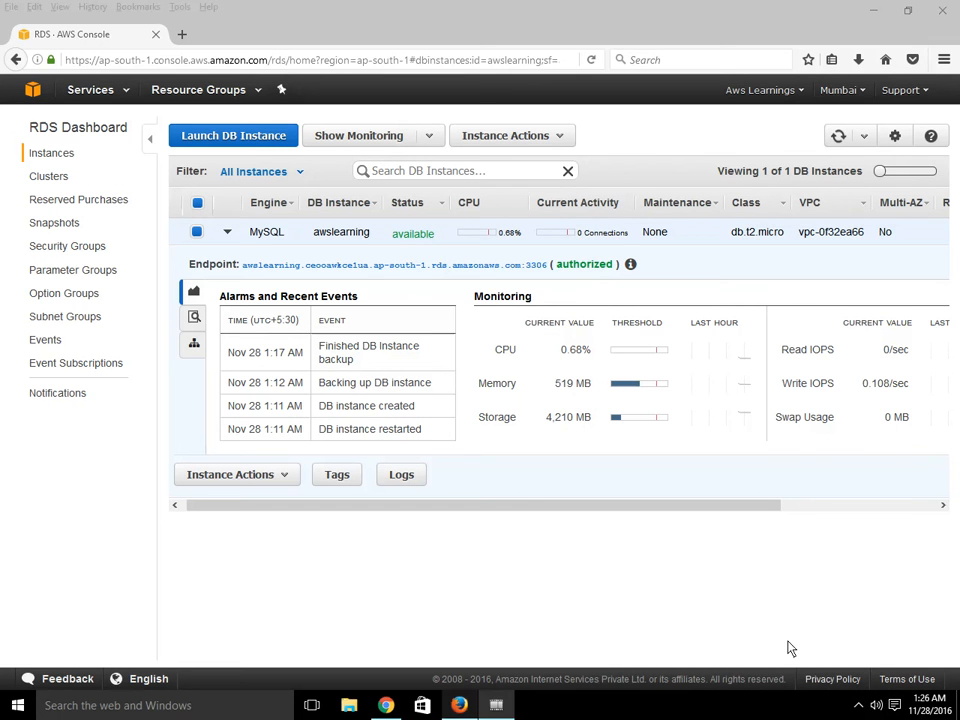
click(545, 137)
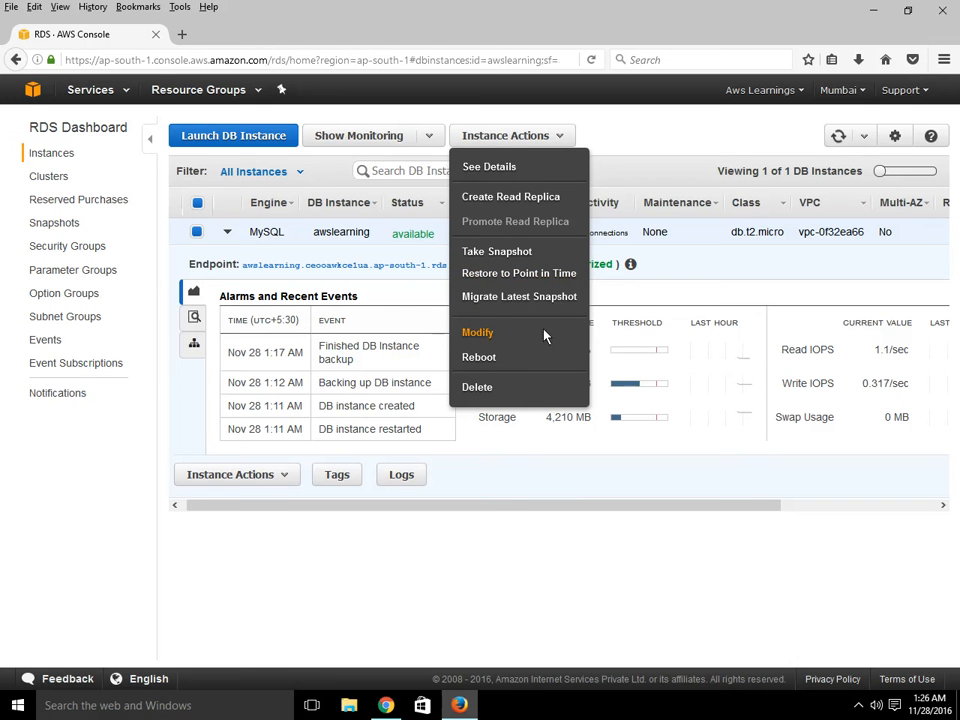
click(478, 333)
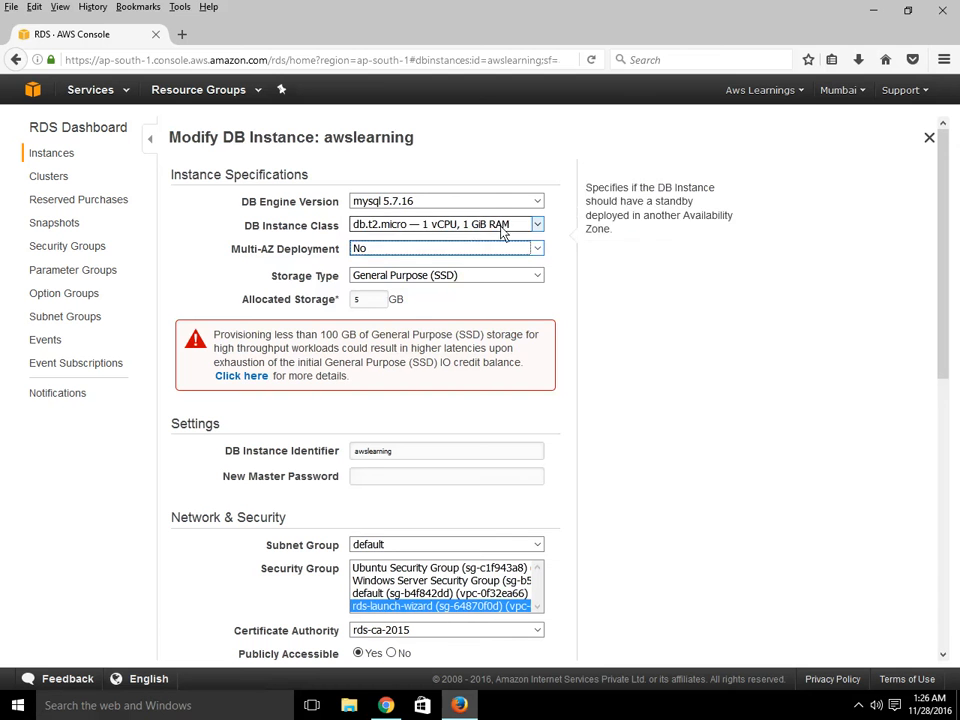
click(506, 230)
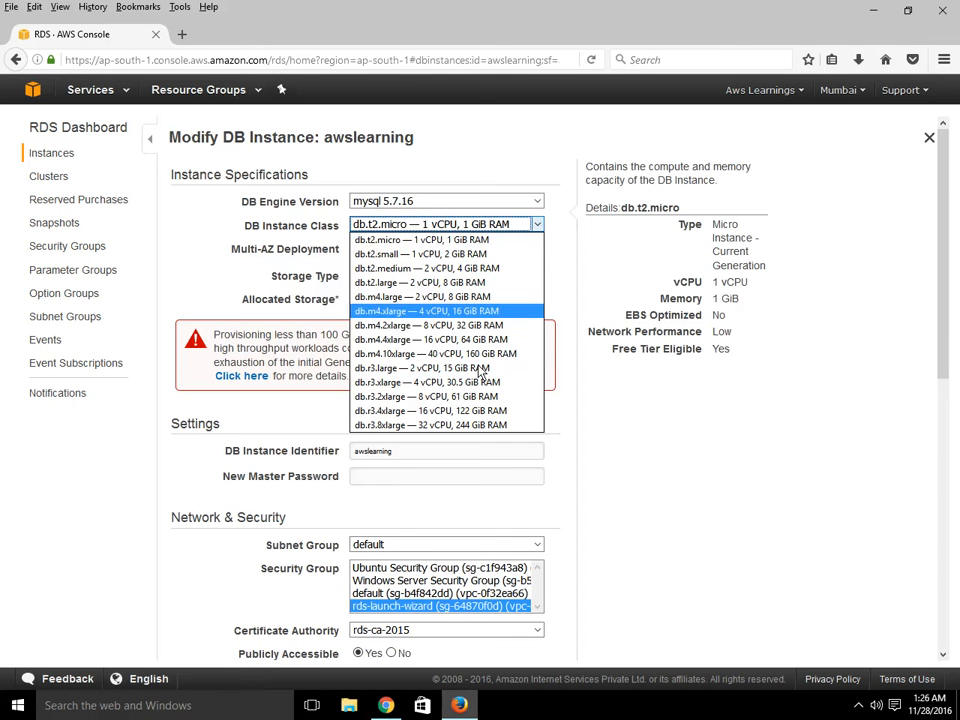
key(Up)
key(Up)
key(Up)
key(Up)
key(Down)
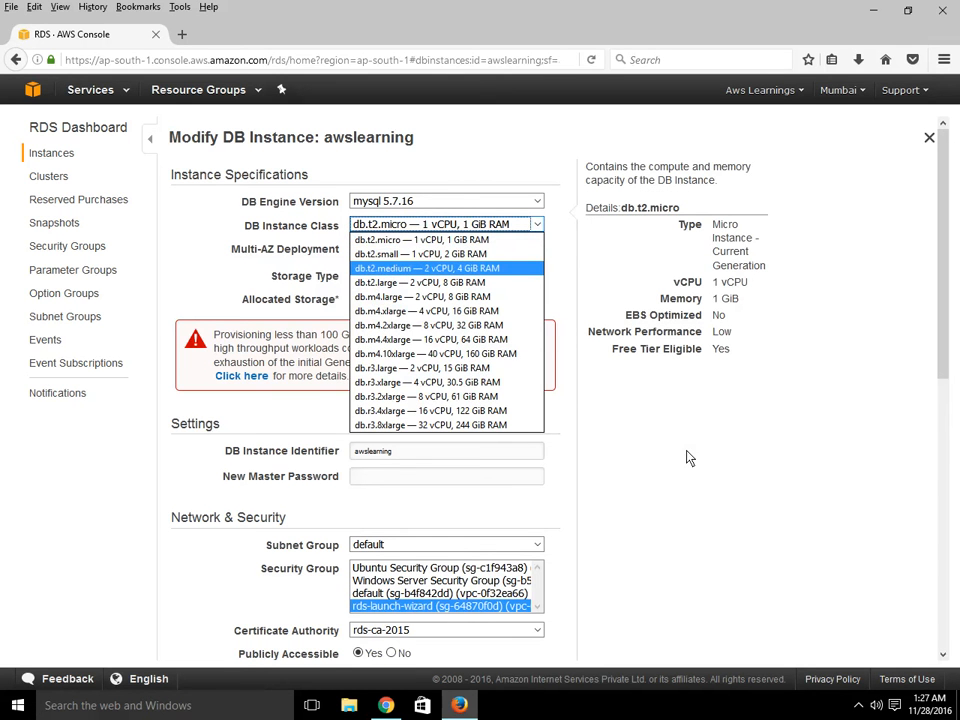
key(Escape)
drag(936, 294, 921, 544)
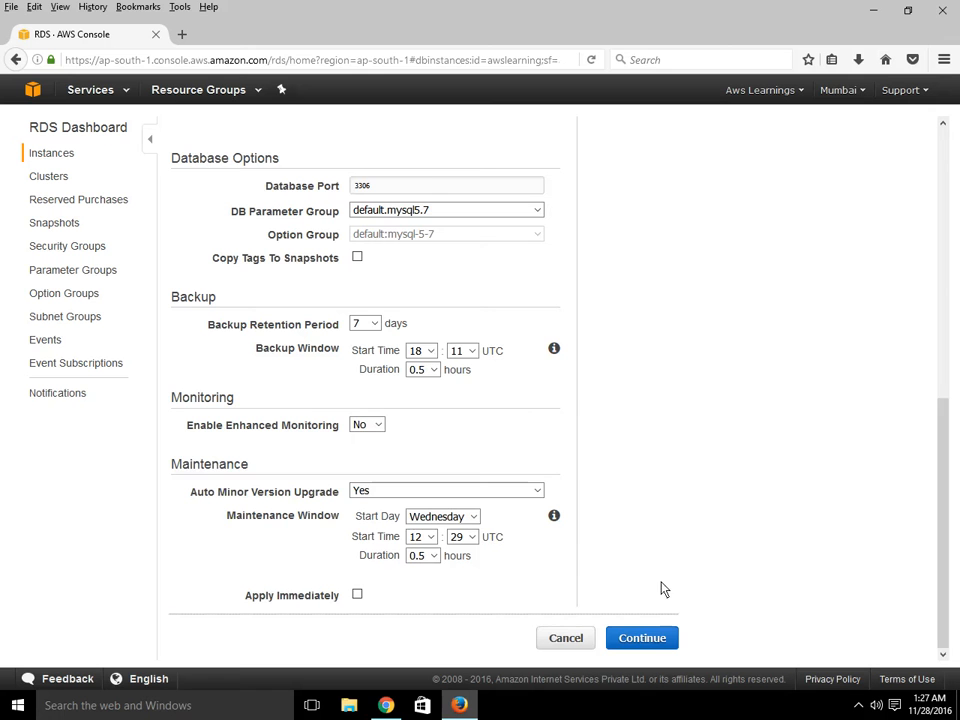
click(578, 638)
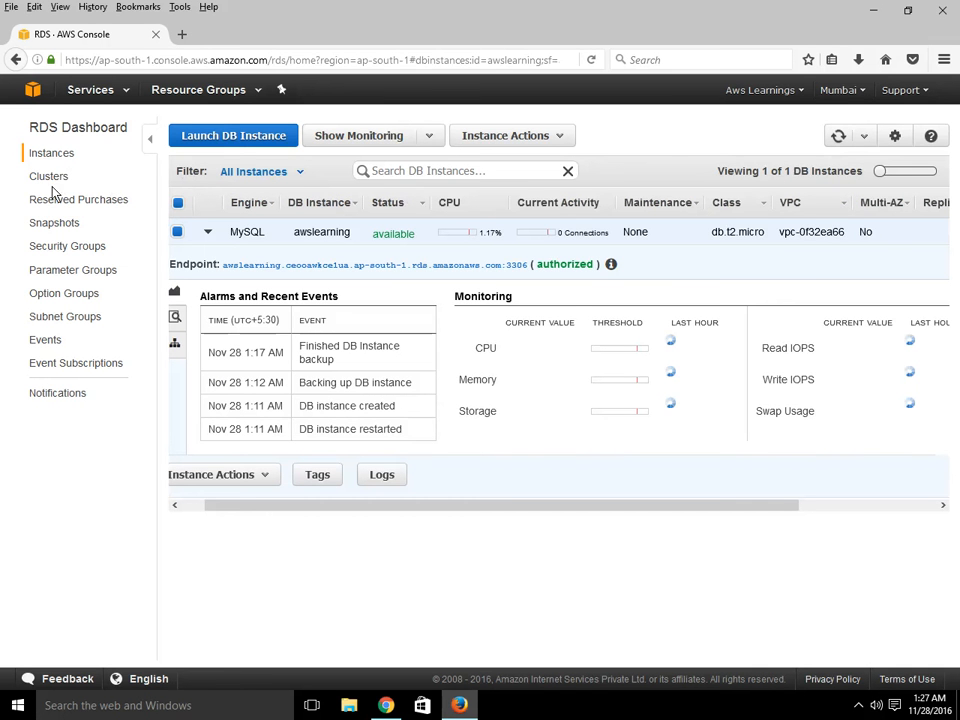
- Browse the Clusters, Reserved Purchases, Snapshots and Subnet Groups pages of the RDS dashboard
click(48, 182)
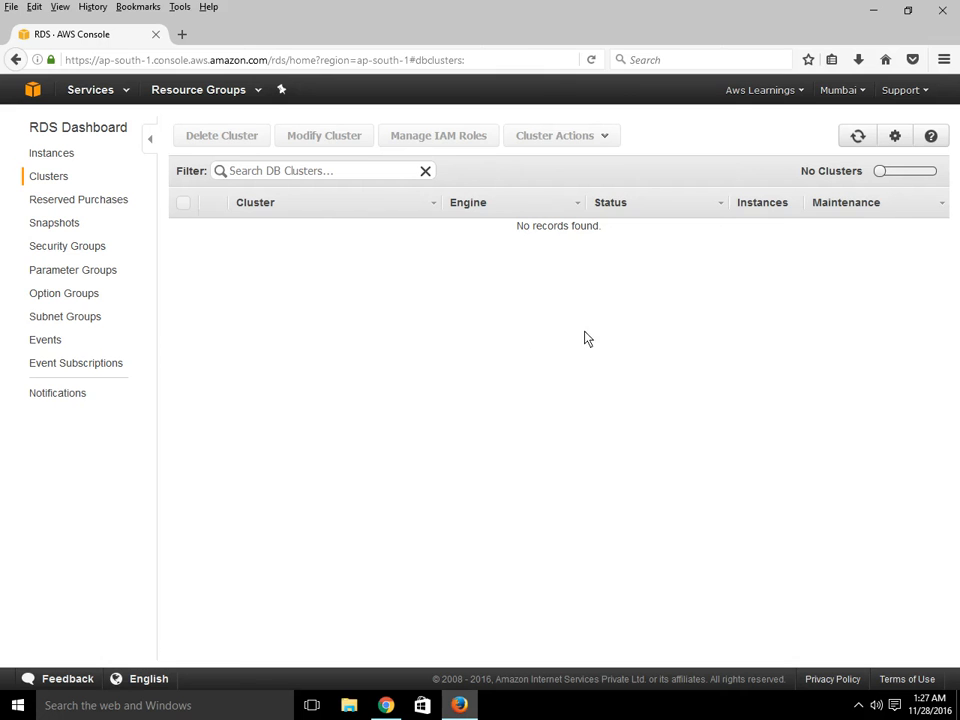
click(58, 205)
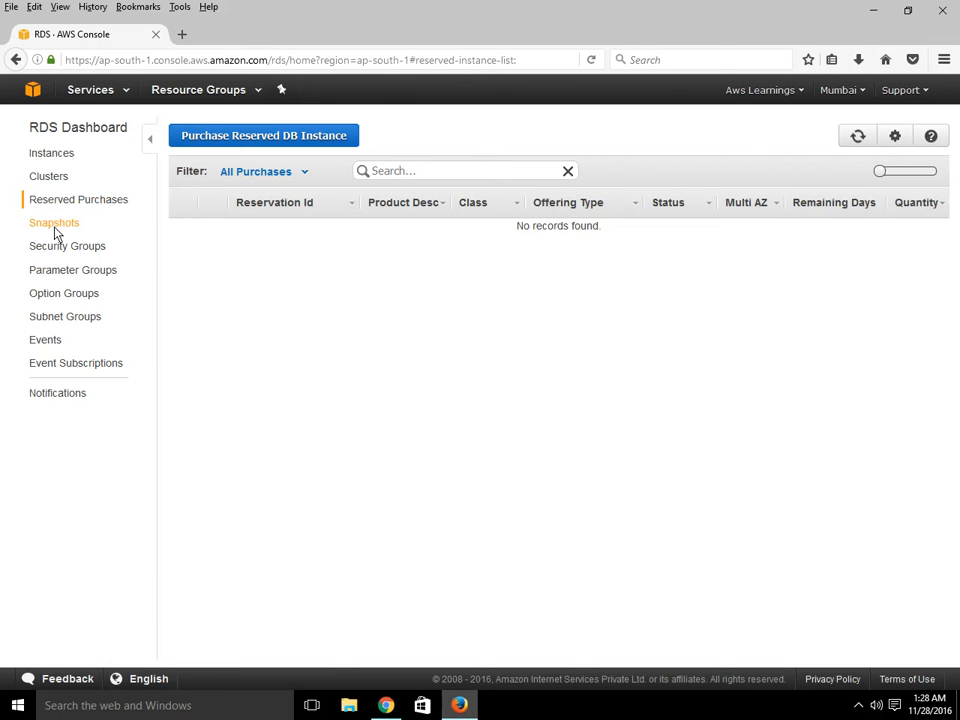
click(54, 224)
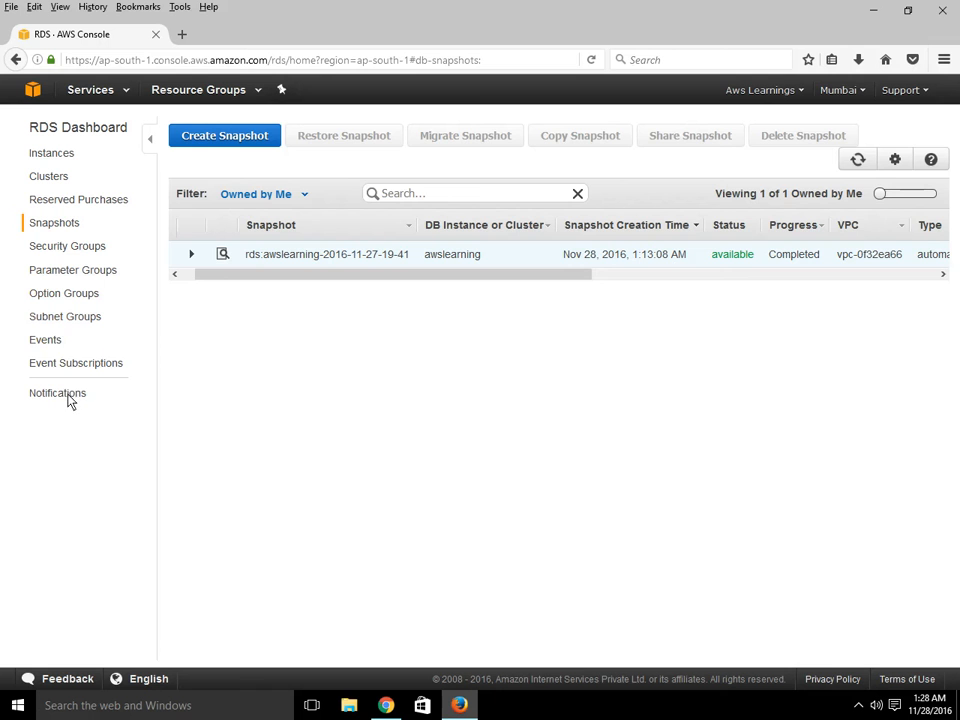
click(69, 321)
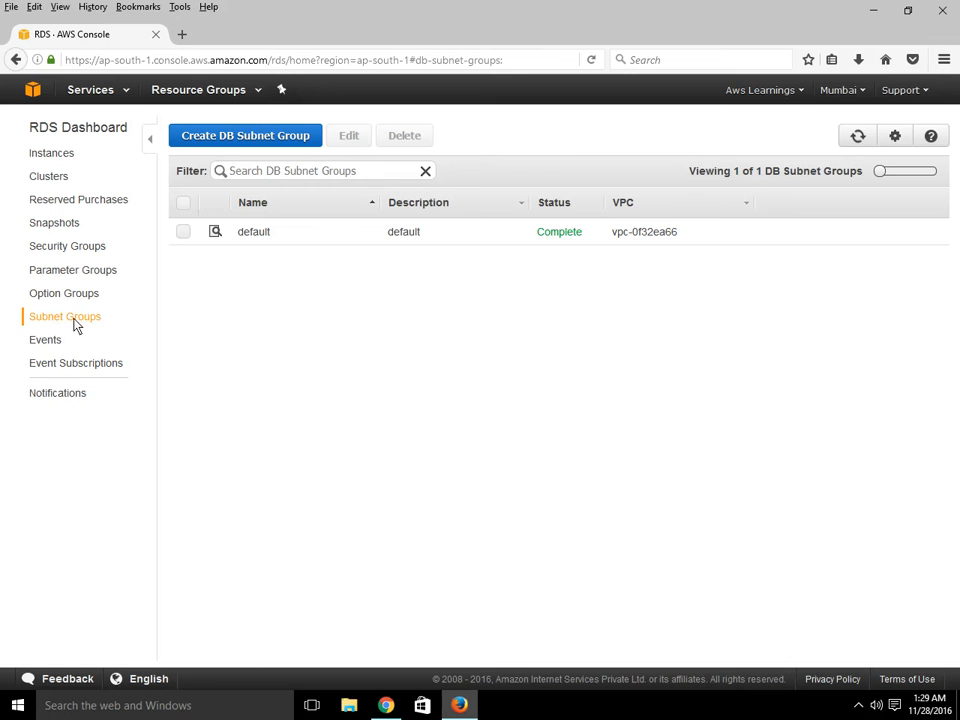
- Start a new DB subnet group with VPC vpc-0f32ea66, zone ap-south-1a and its subnet, then abandon it without creating
click(265, 144)
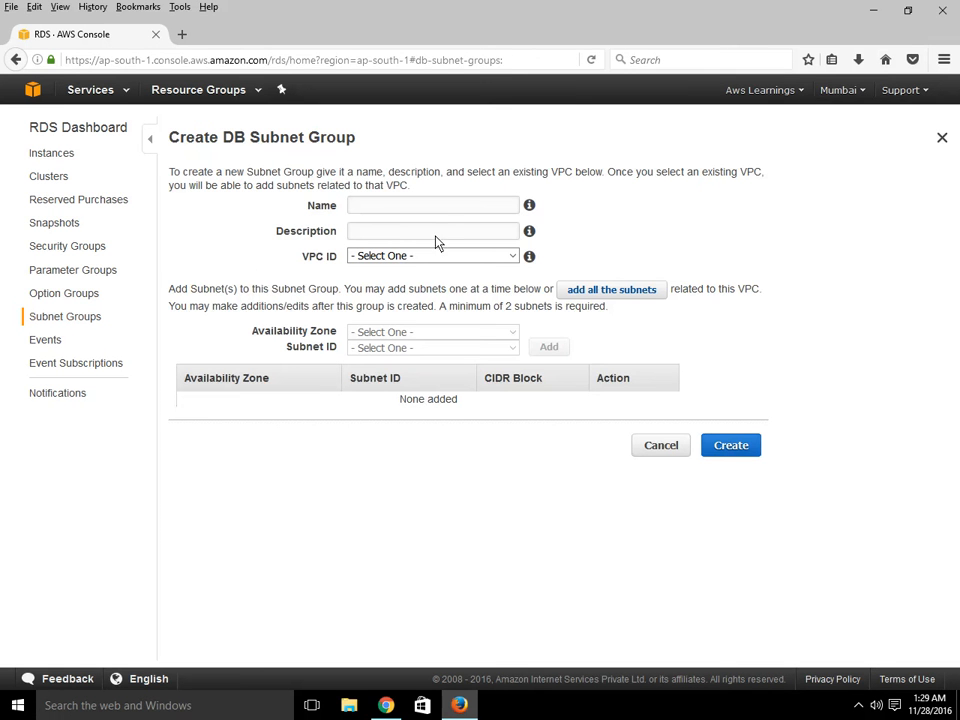
click(399, 207)
click(428, 214)
click(375, 233)
key(Tab)
click(399, 258)
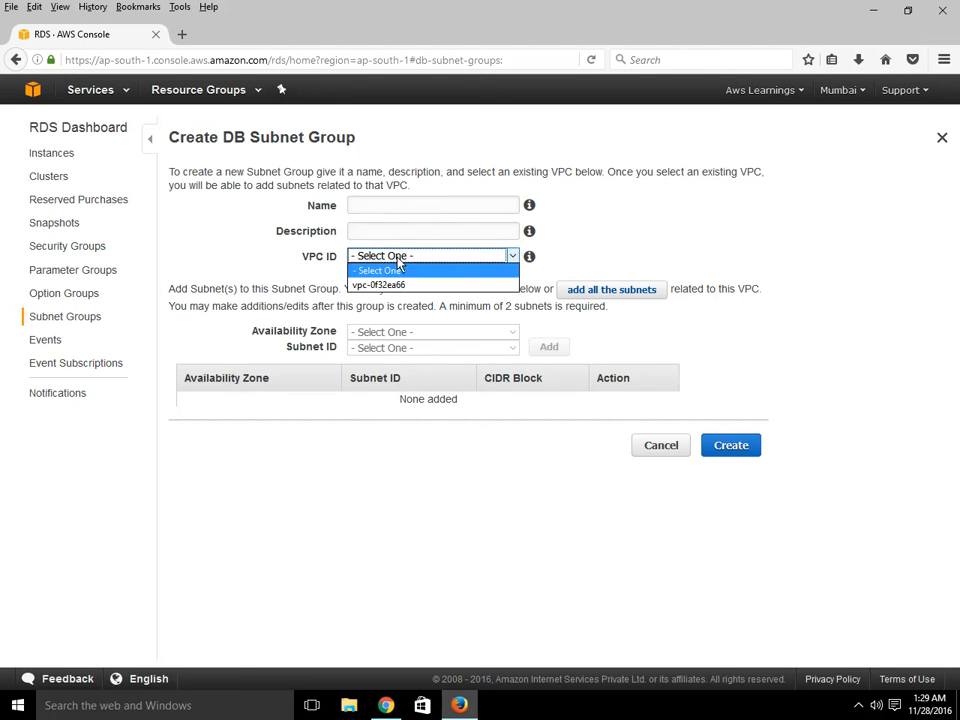
click(405, 285)
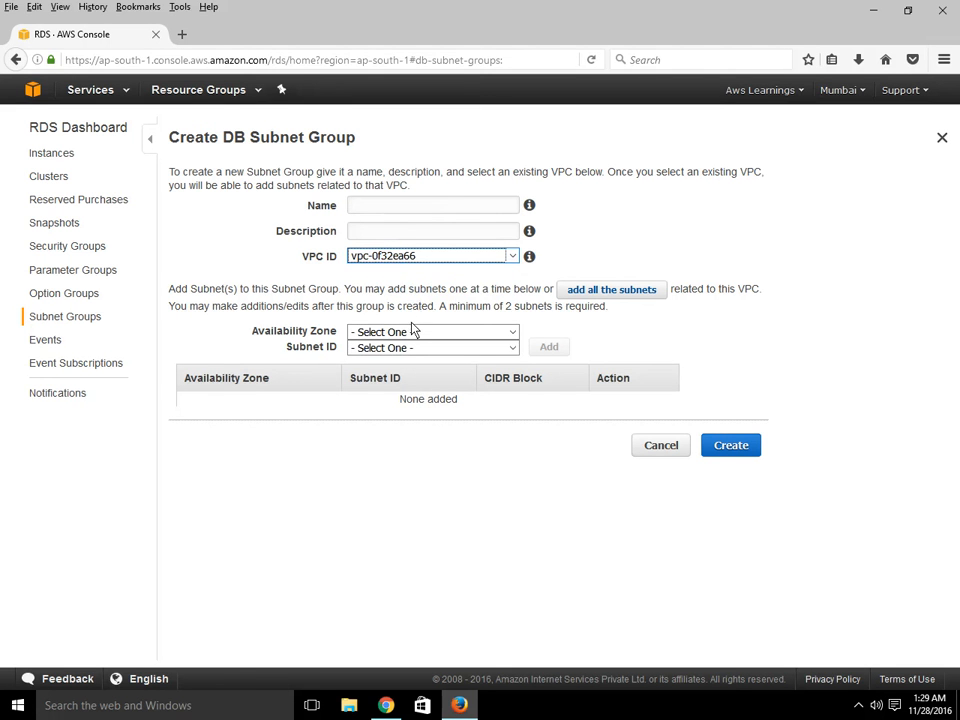
click(419, 336)
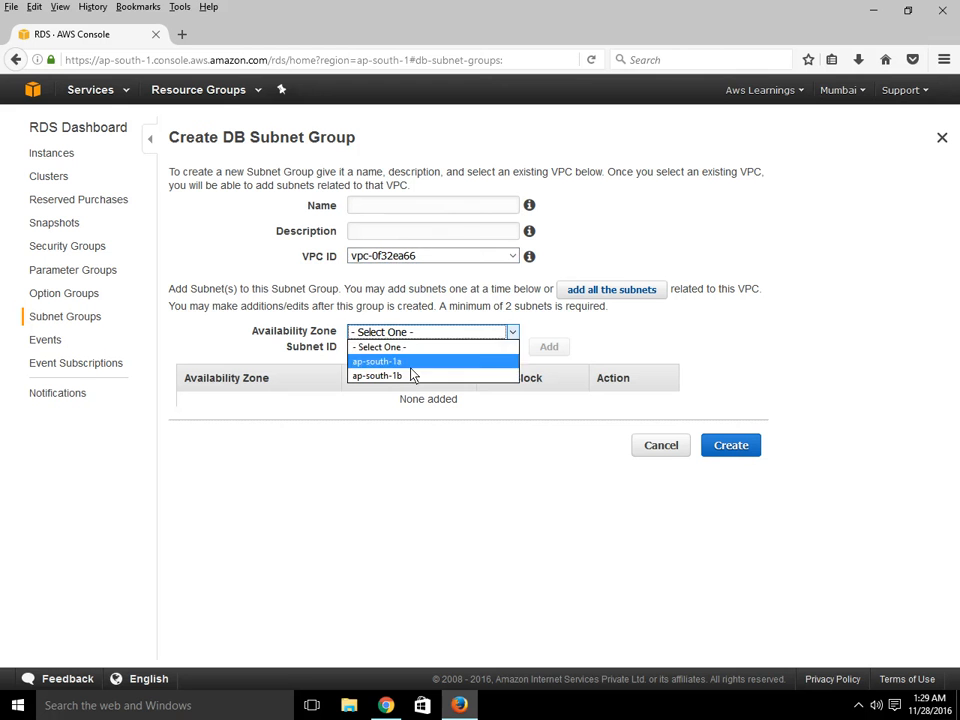
click(410, 361)
click(412, 350)
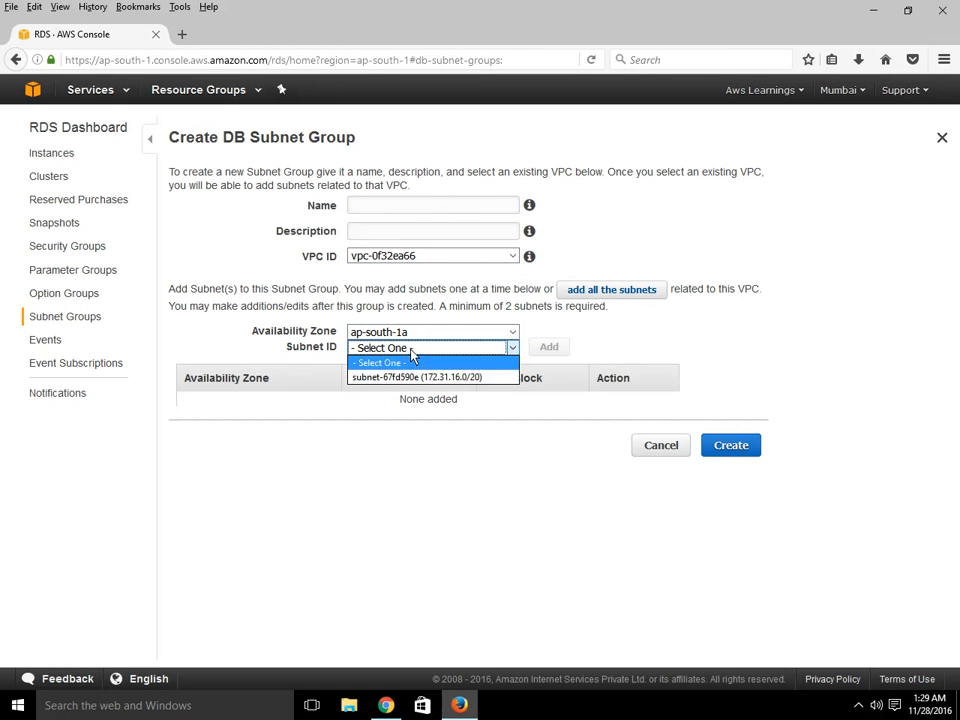
click(410, 377)
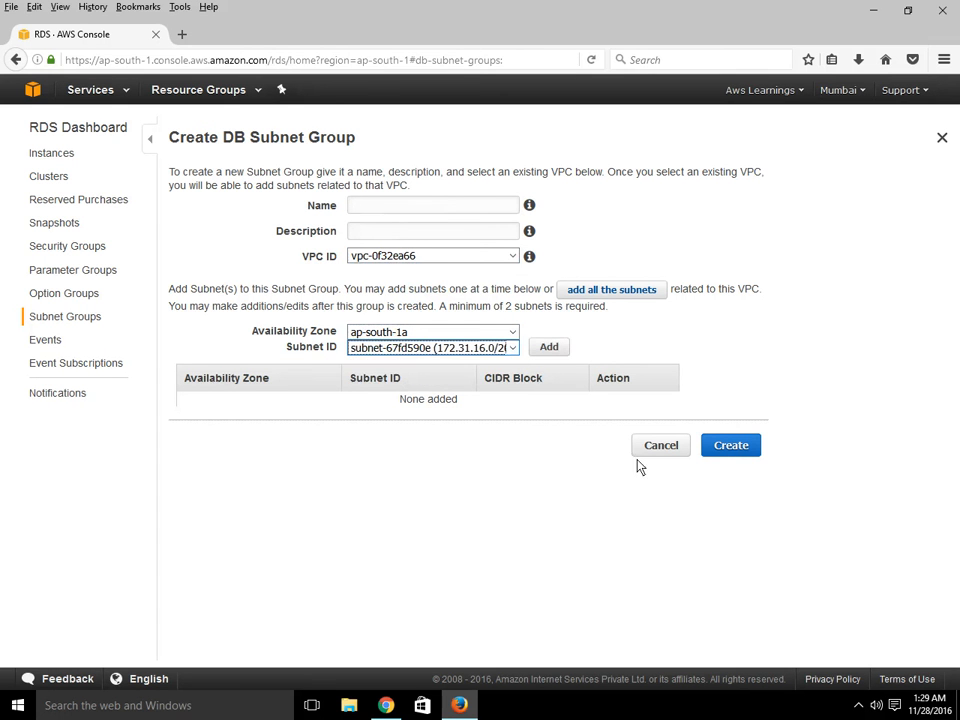
click(673, 450)
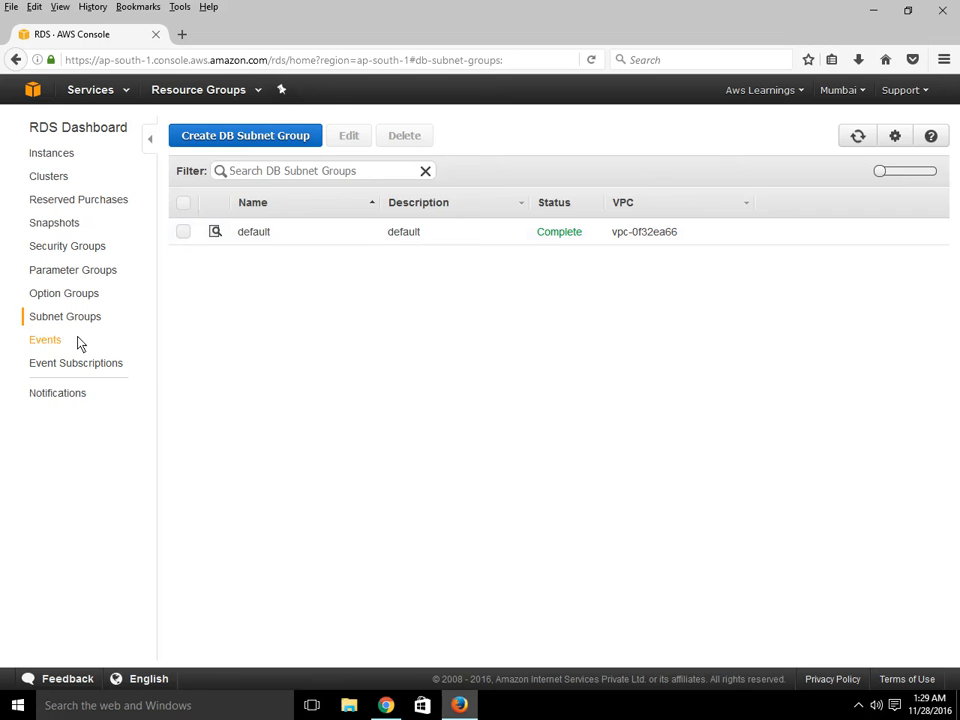
- Browse the Events, Event Subscriptions and Notifications pages, then return to the RDS dashboard overview
click(44, 342)
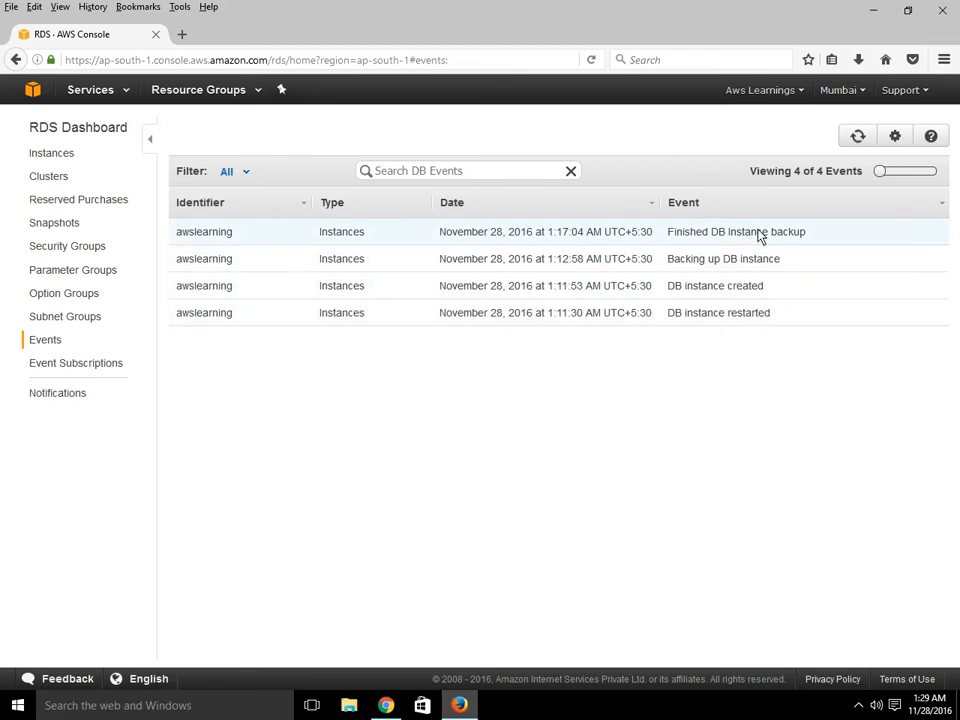
click(69, 372)
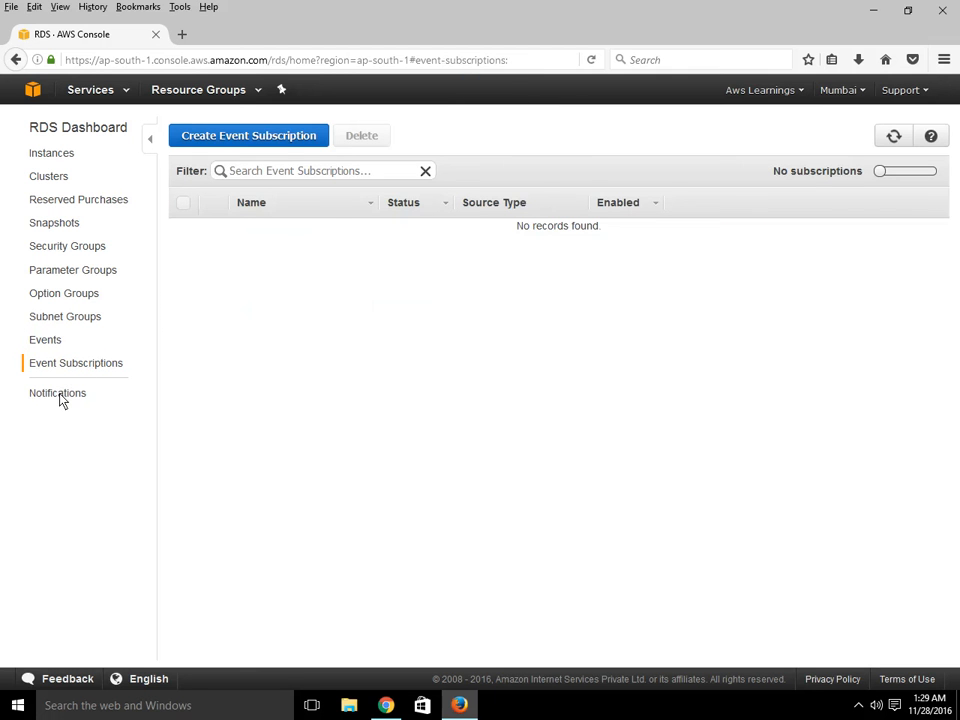
click(60, 395)
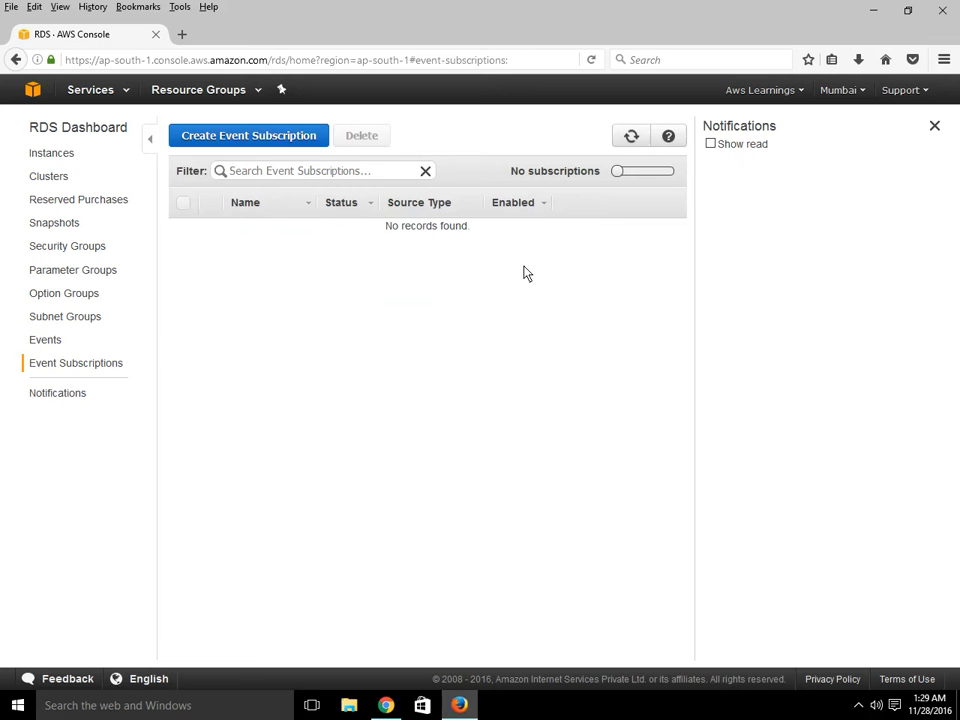
click(83, 141)
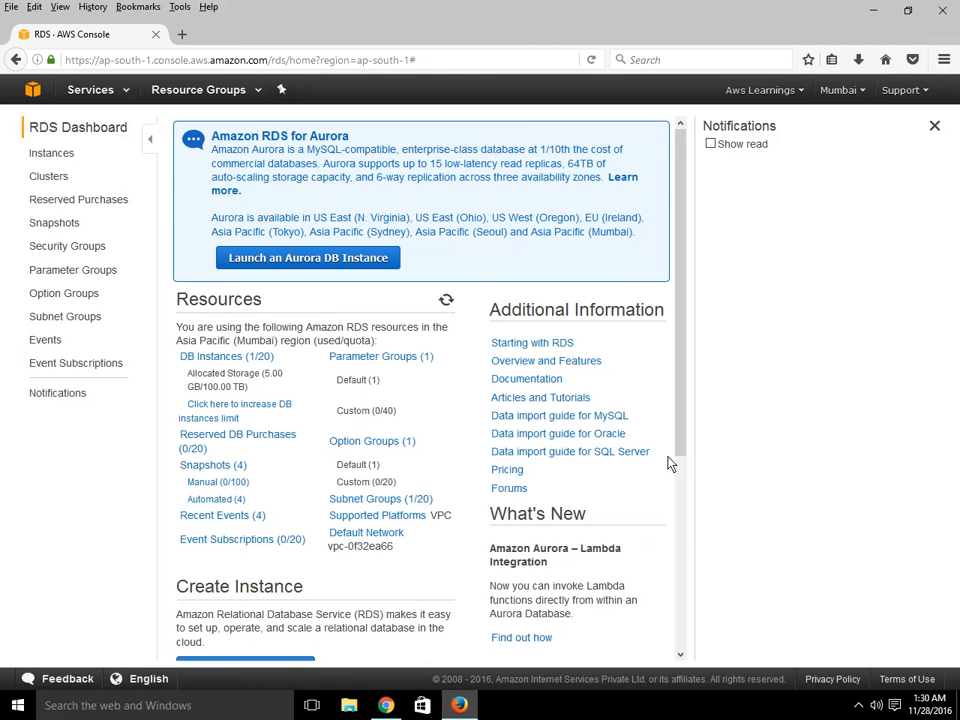
- Go back to the DB instances list and select the awslearning endpoint address text
mouse_move(681, 456)
mouse_down()
mouse_move(686, 631)
mouse_move(703, 336)
mouse_move(715, 323)
mouse_up()
click(51, 153)
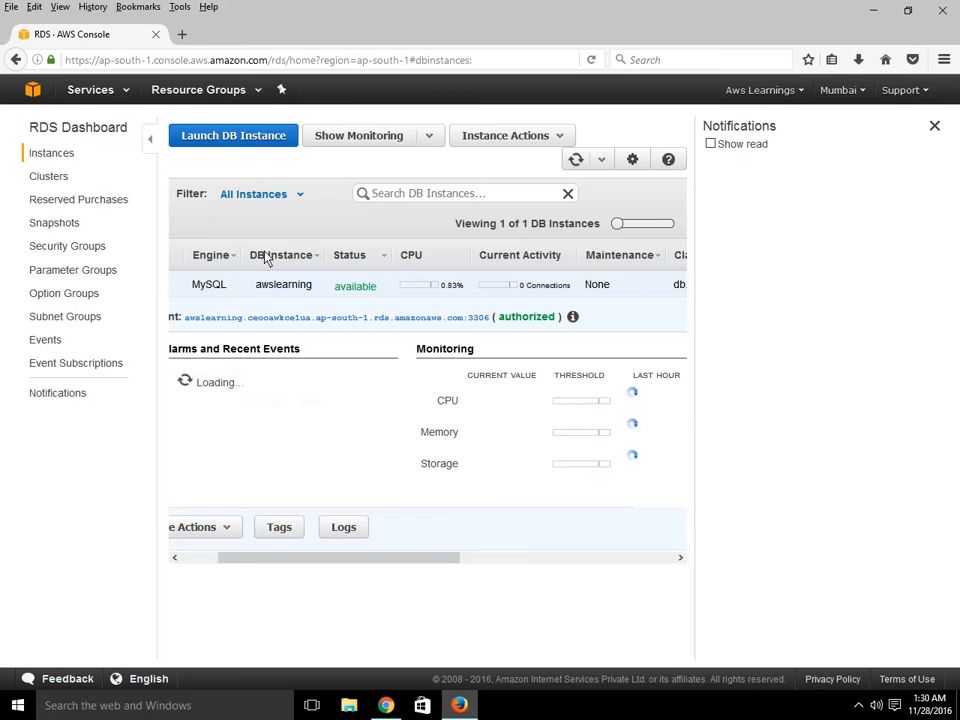
drag(466, 318, 189, 326)
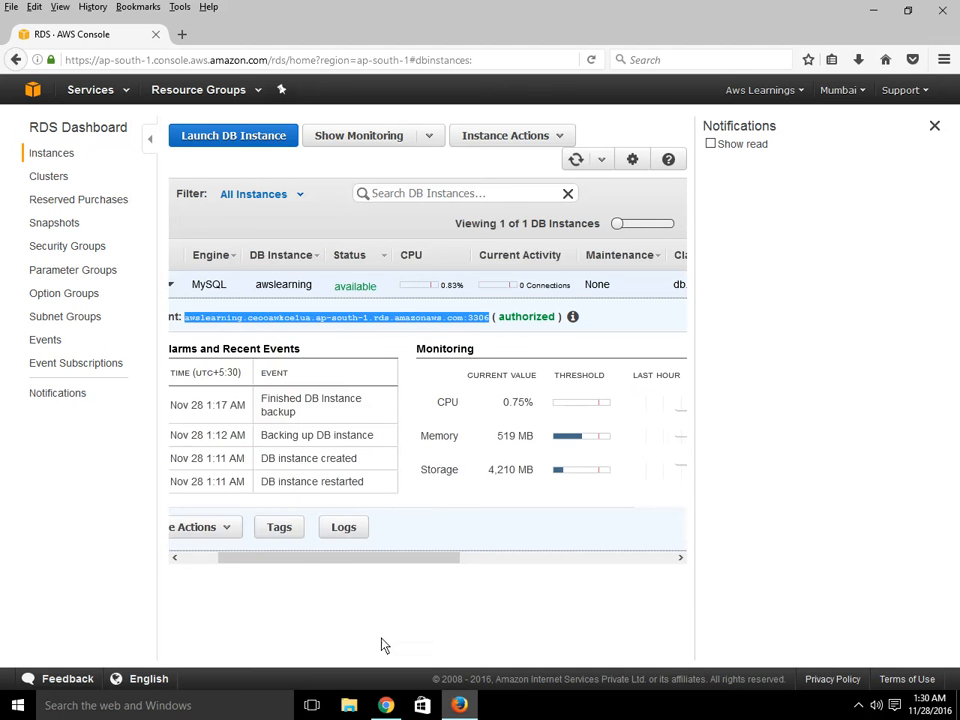
drag(303, 562, 200, 561)
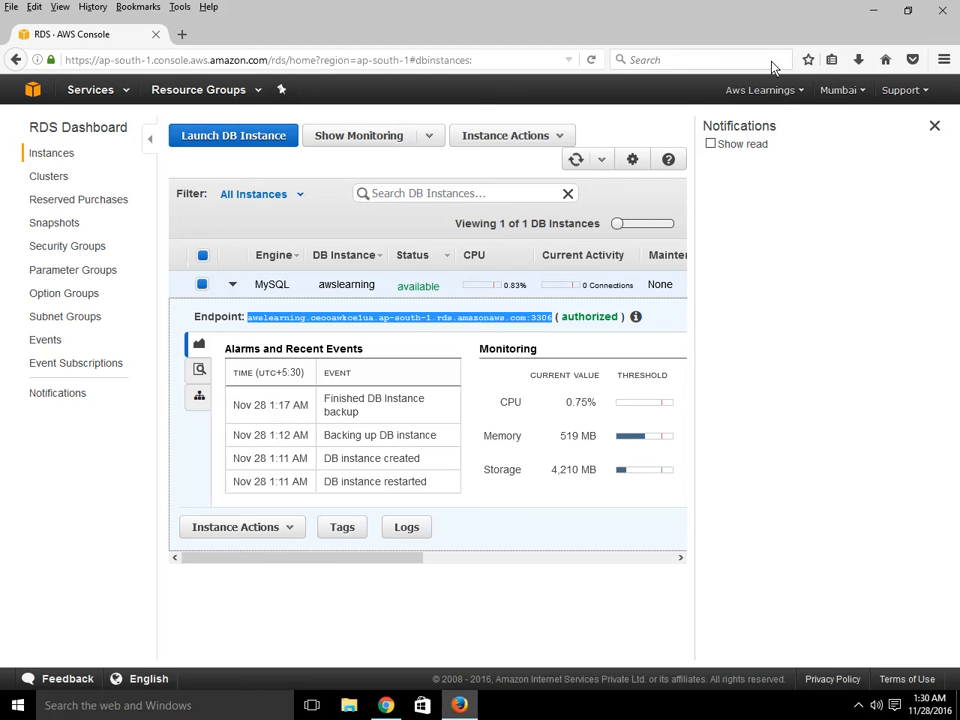
click(815, 316)
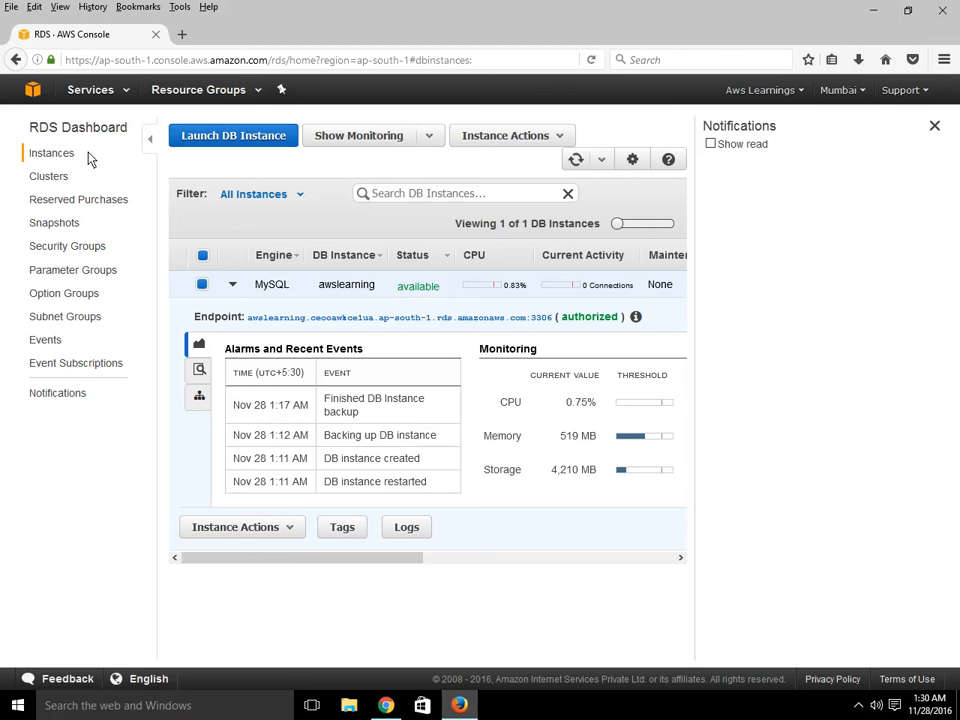
- Open the EC2 console in a new tab and view its running instances
click(121, 92)
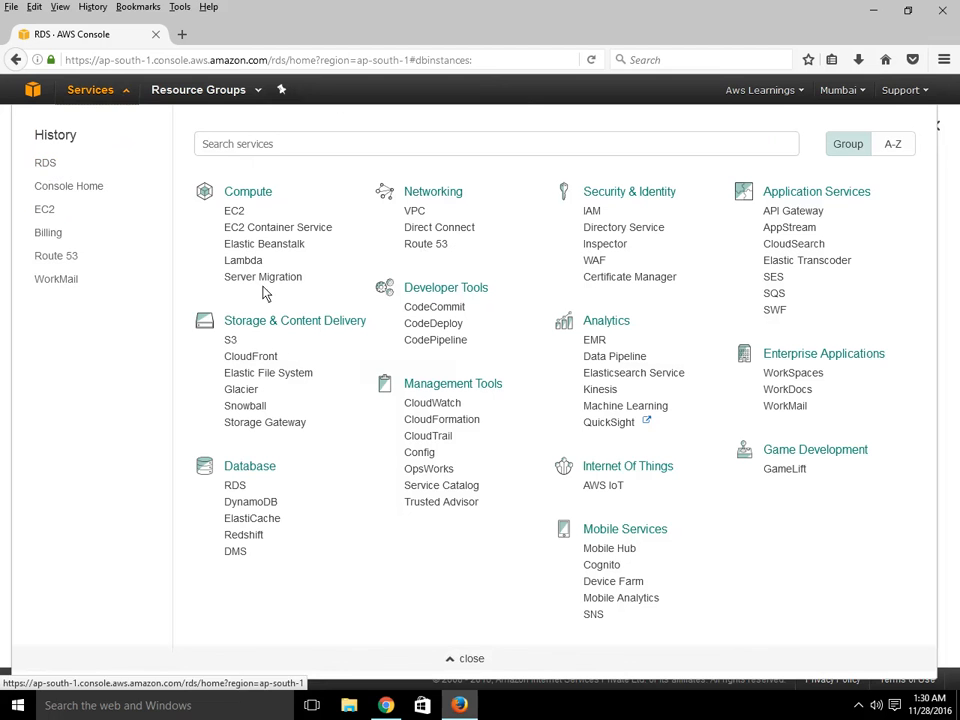
right_click(236, 212)
click(292, 223)
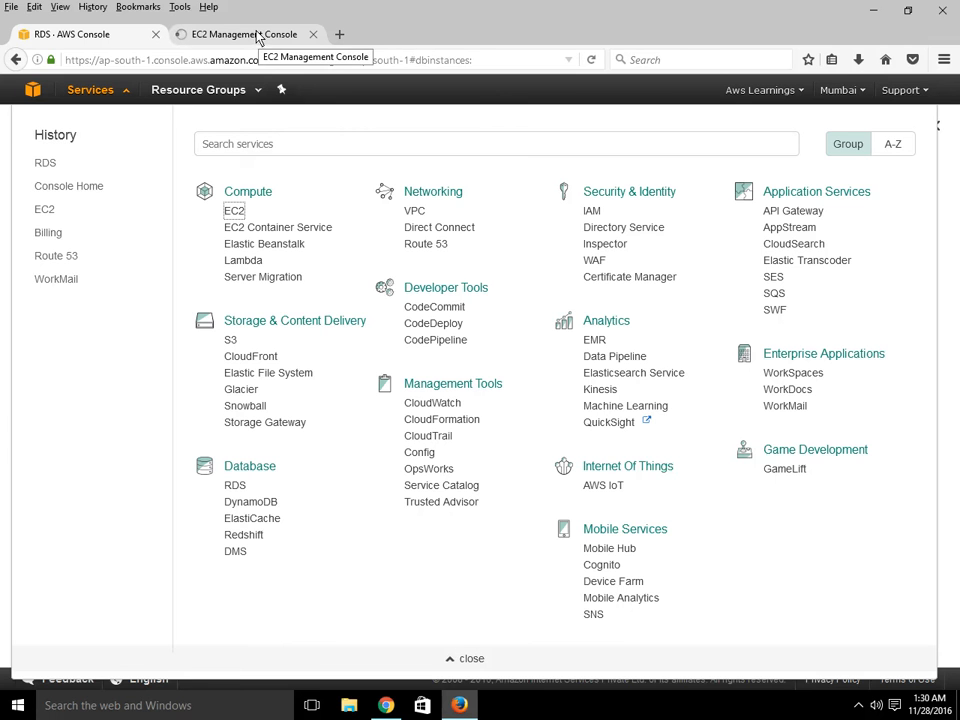
click(258, 38)
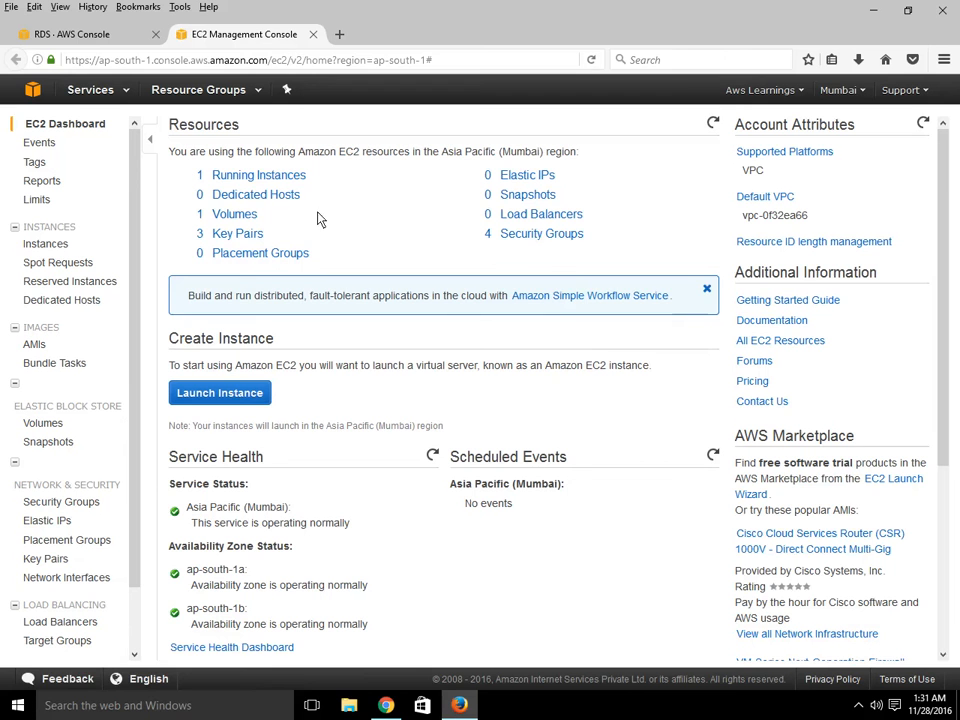
click(259, 180)
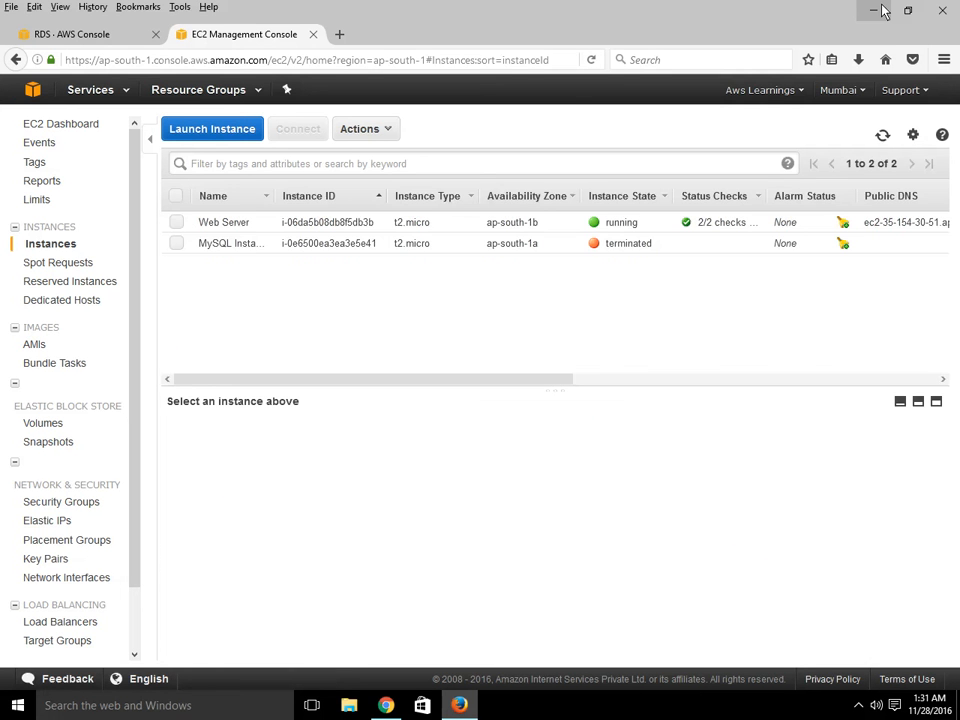
- Minimize the browser, load the saved SQL Test Instance session in PuTTY and open the connection
click(883, 10)
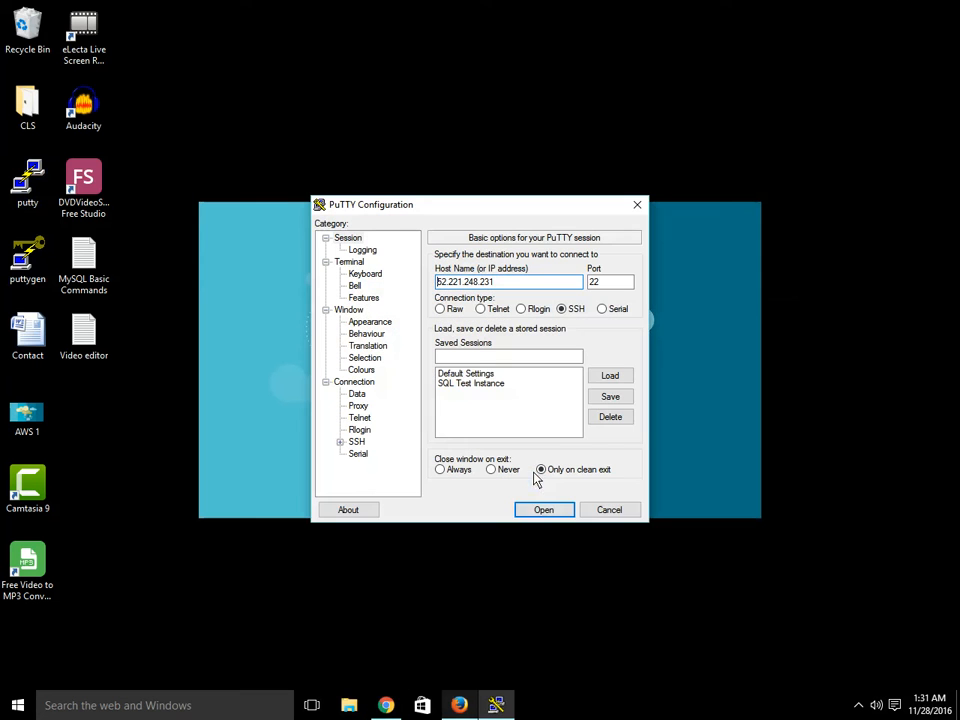
click(484, 384)
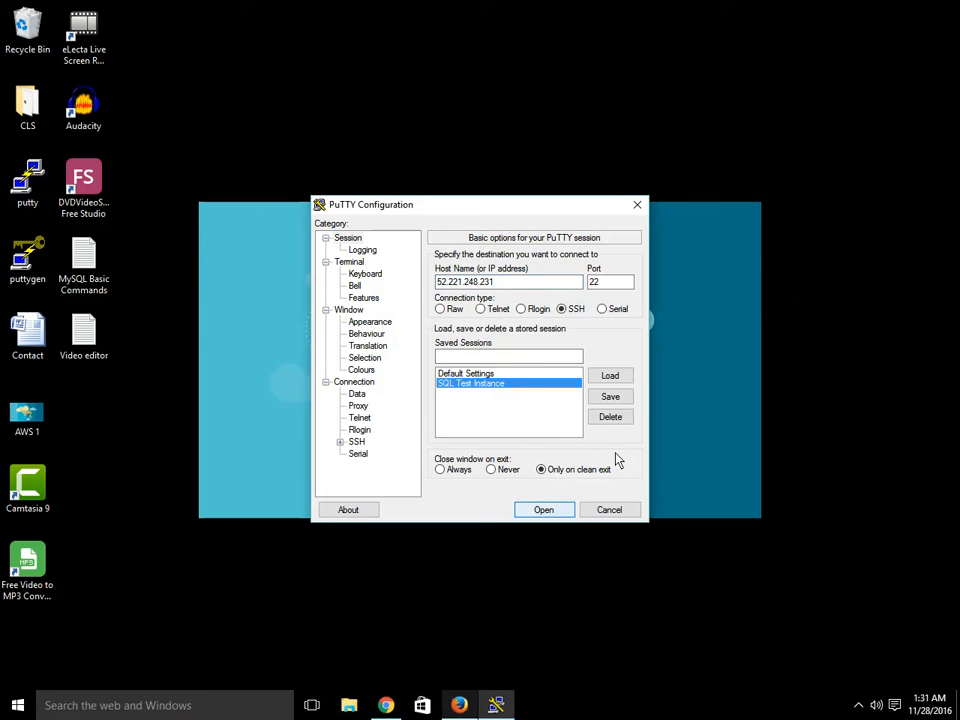
click(613, 378)
click(544, 510)
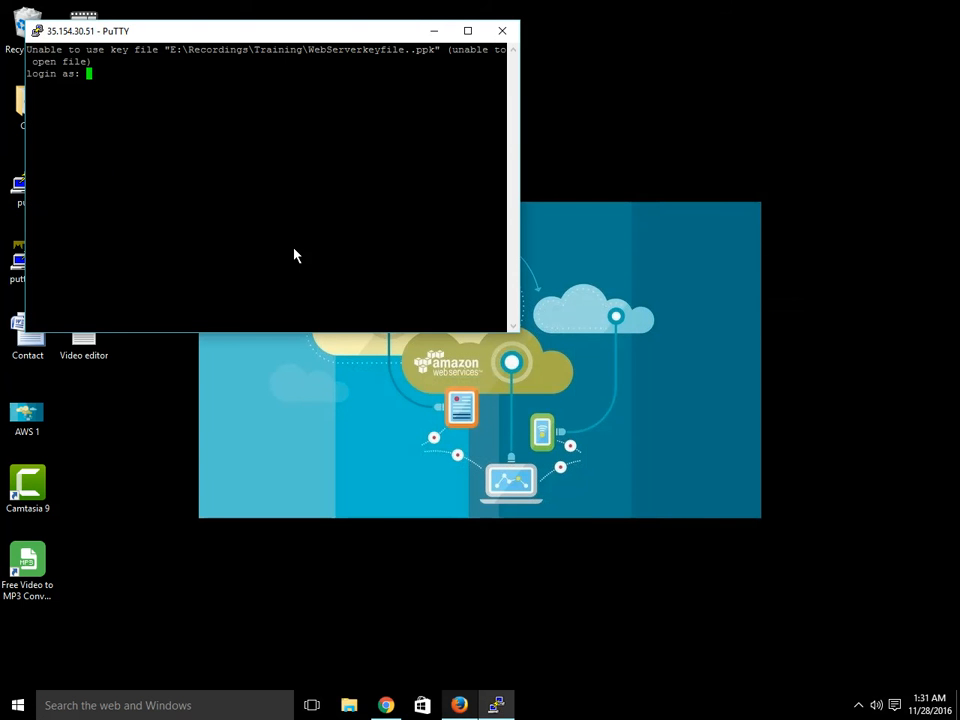
- Log in as ubuntu at the PuTTY prompt, then close the PuTTY window
text(ubuntu)
key(Return)
key(Return)
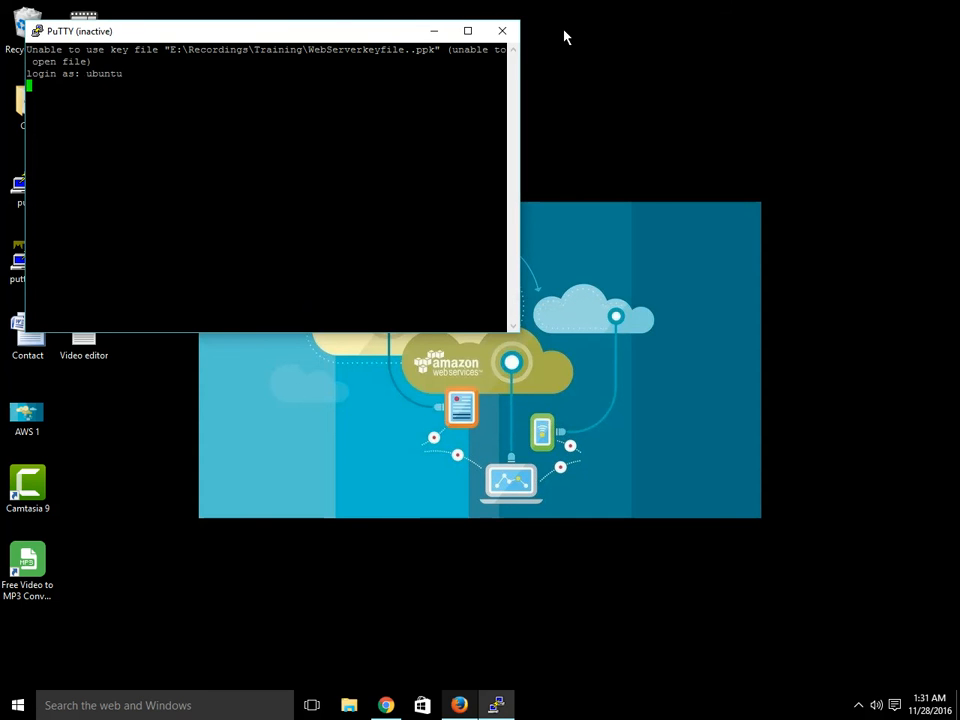
click(505, 37)
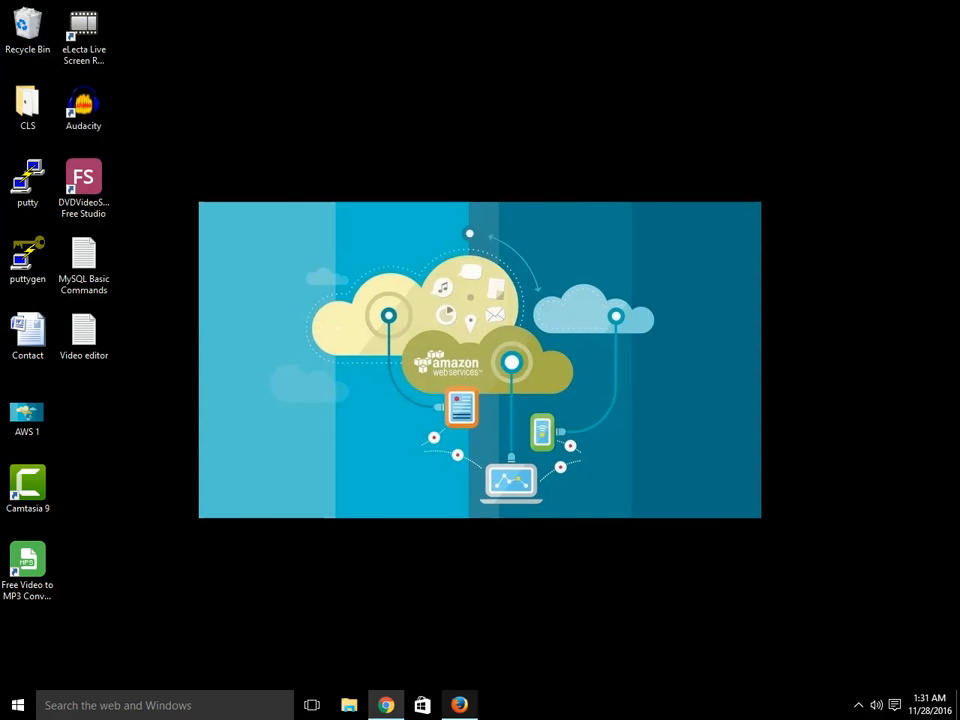
- Load the SQL Test Instance session in PuTTY, choose UbuntuKeyfile.ppk as the SSH private key file, and open the connection
double_click(30, 185)
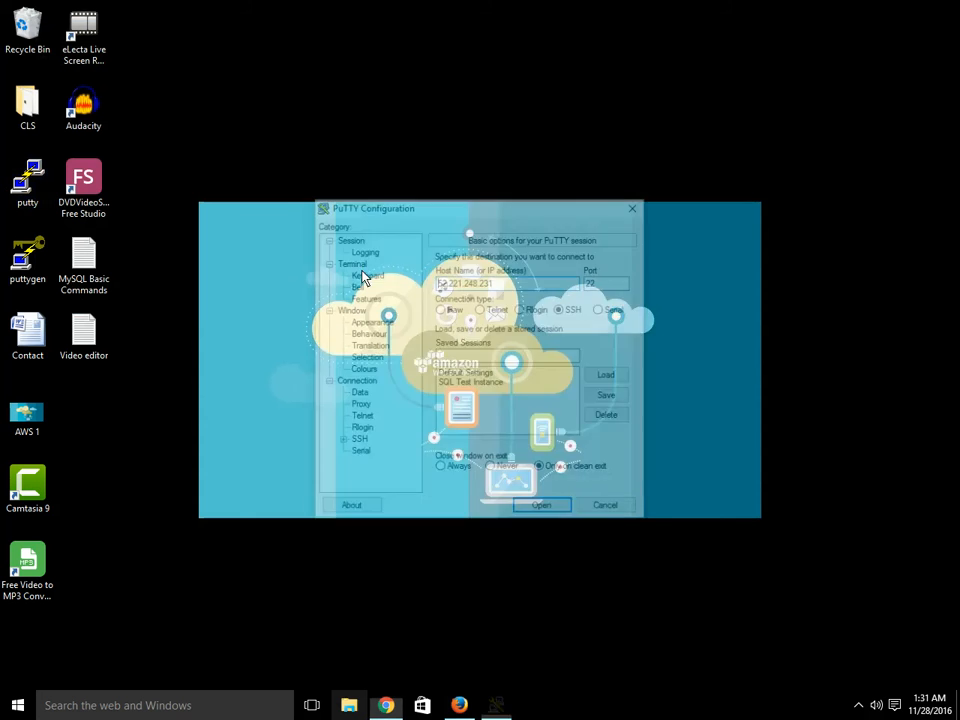
click(485, 384)
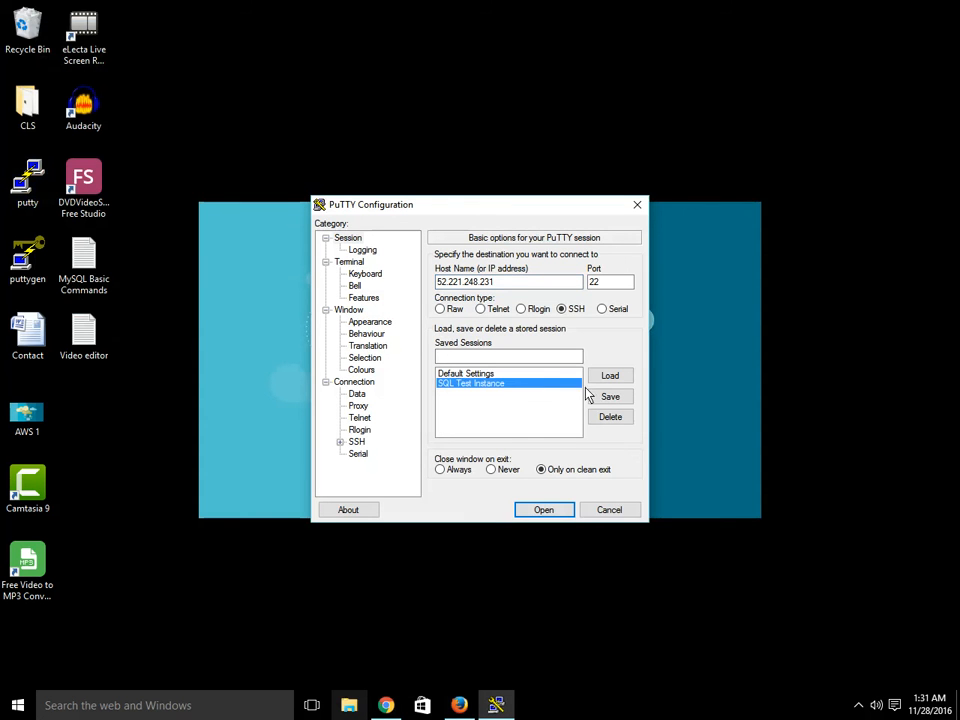
click(610, 377)
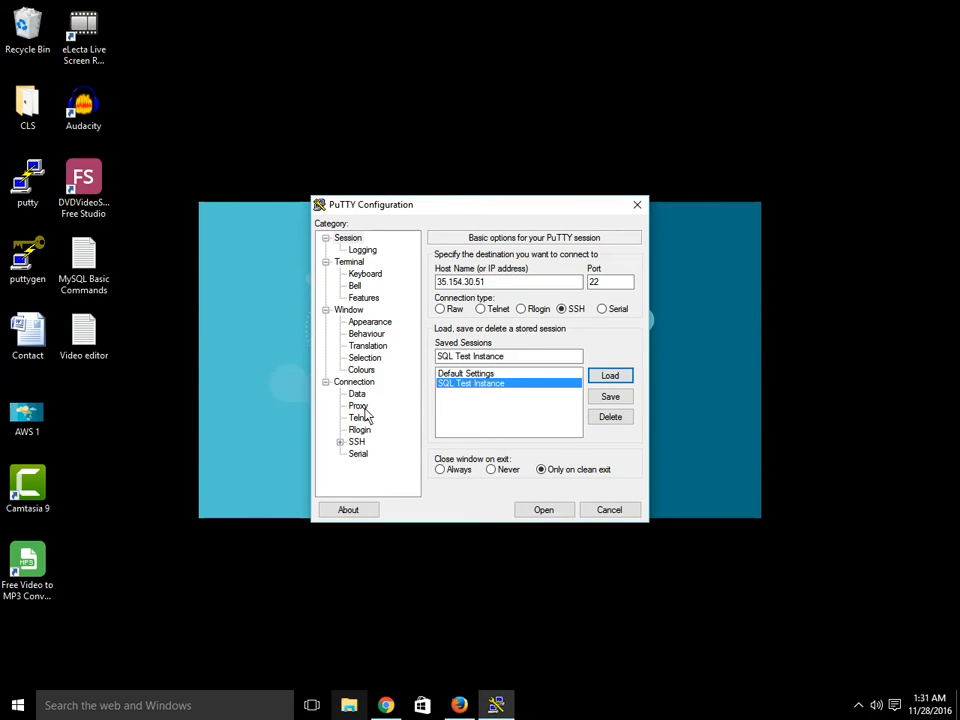
click(357, 443)
click(340, 442)
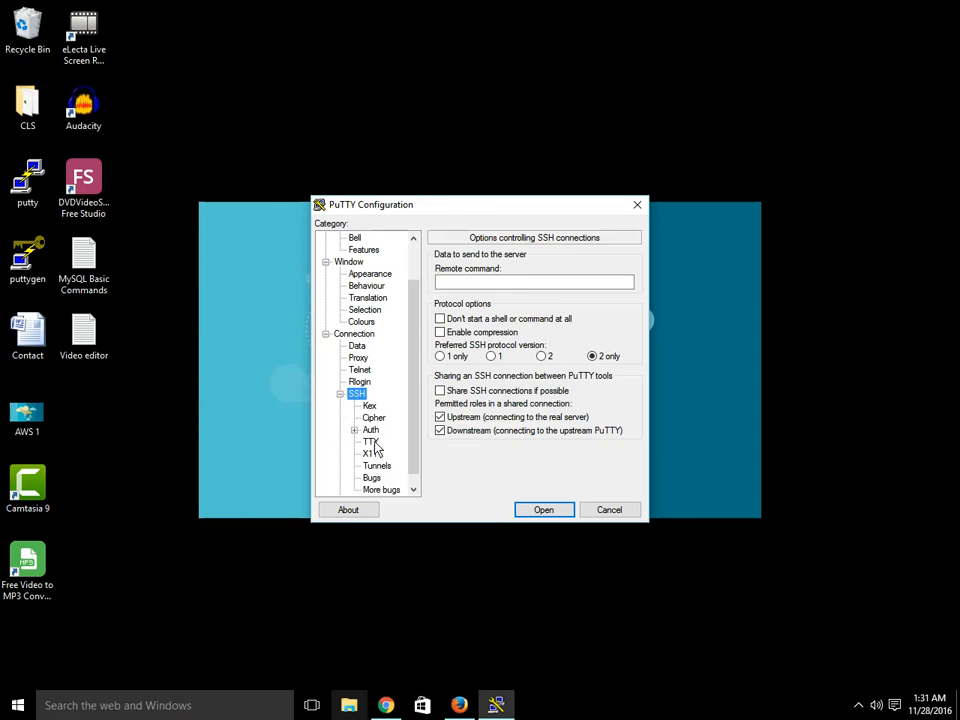
click(371, 430)
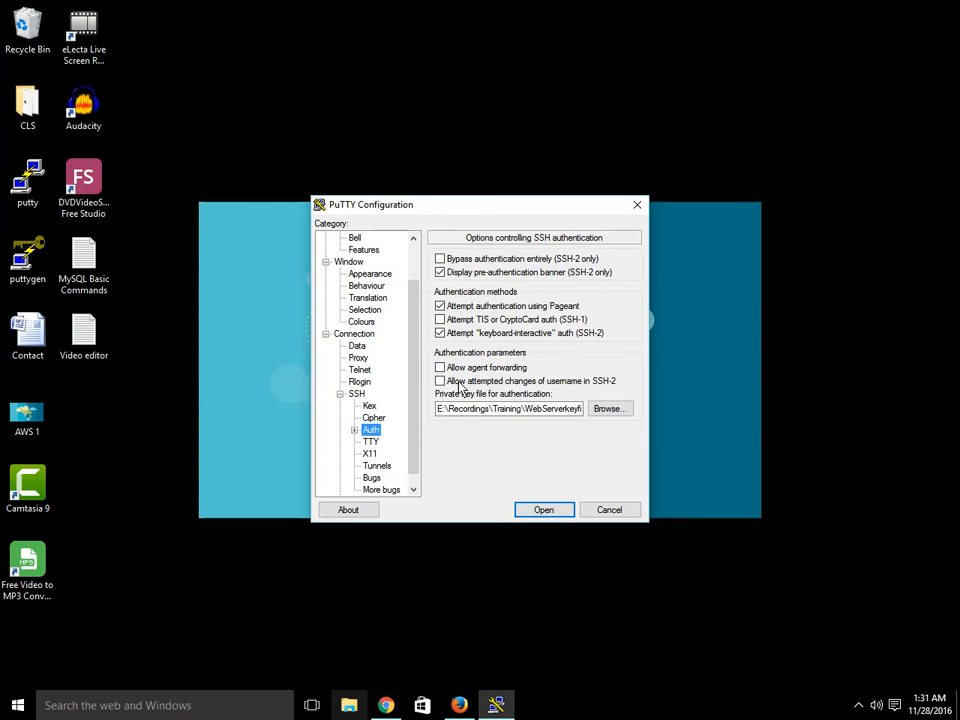
click(612, 410)
click(503, 320)
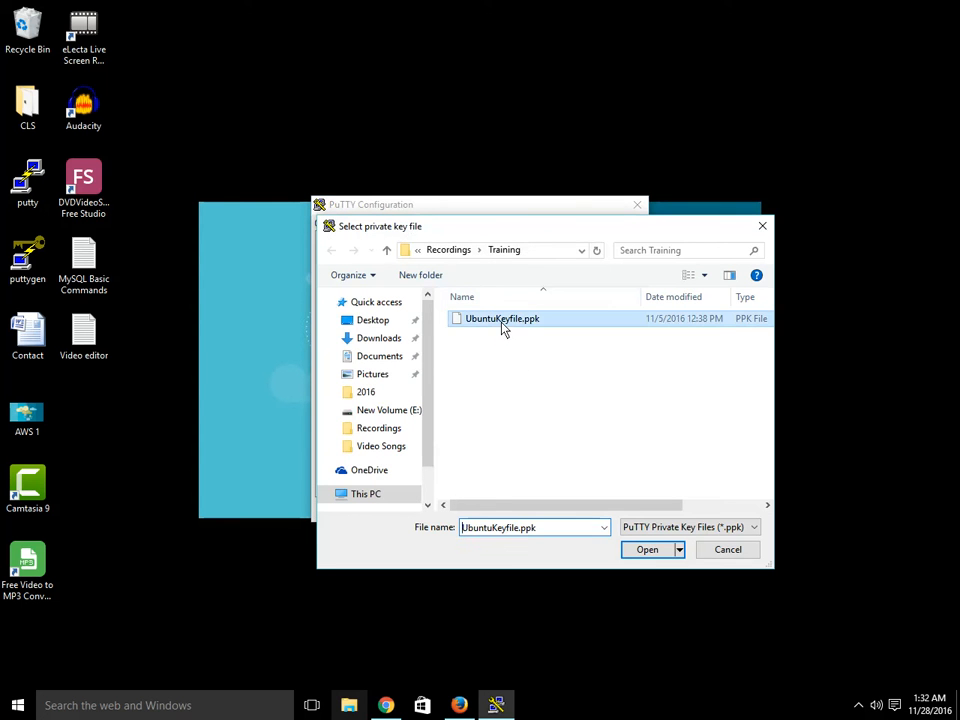
click(648, 552)
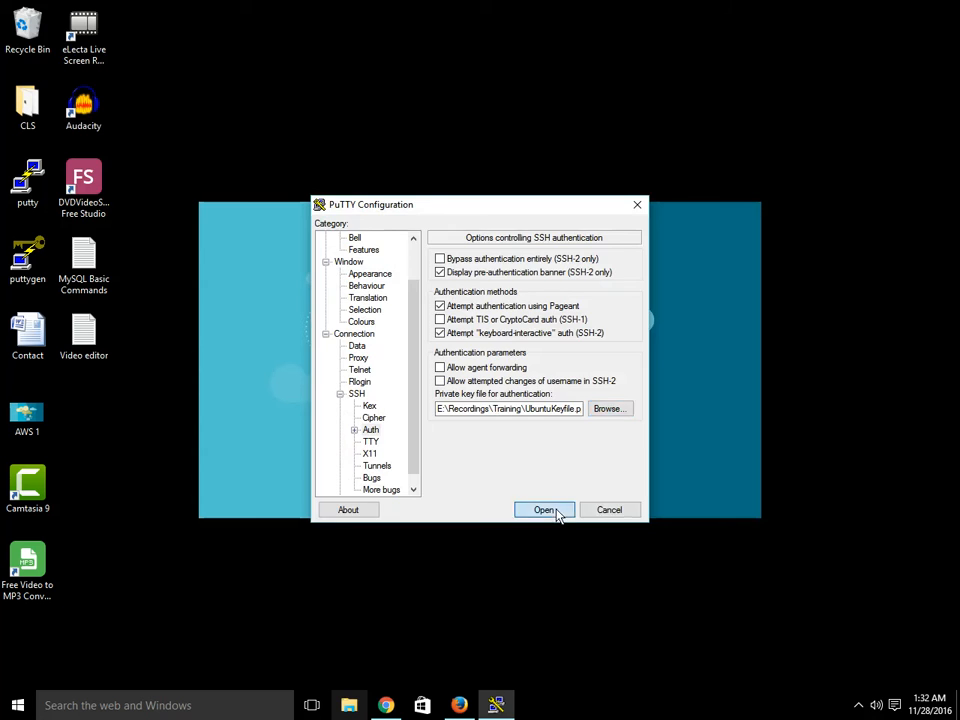
click(552, 511)
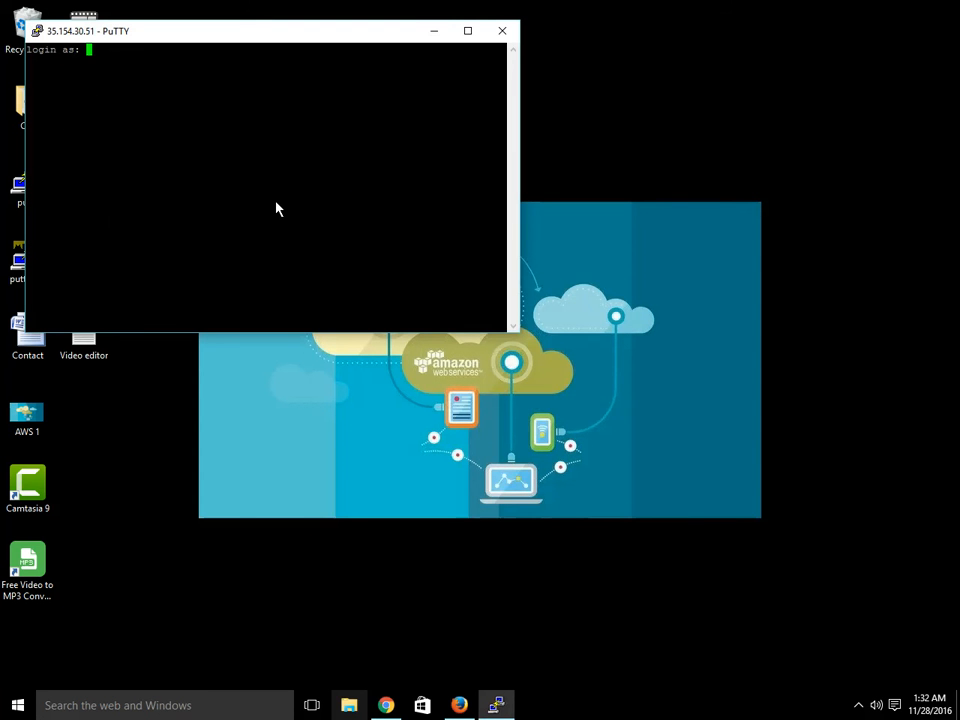
- Try to log in as ubunt at the login prompt, then close the PuTTY window
text(ubunt)
key(Return)
key(Return)
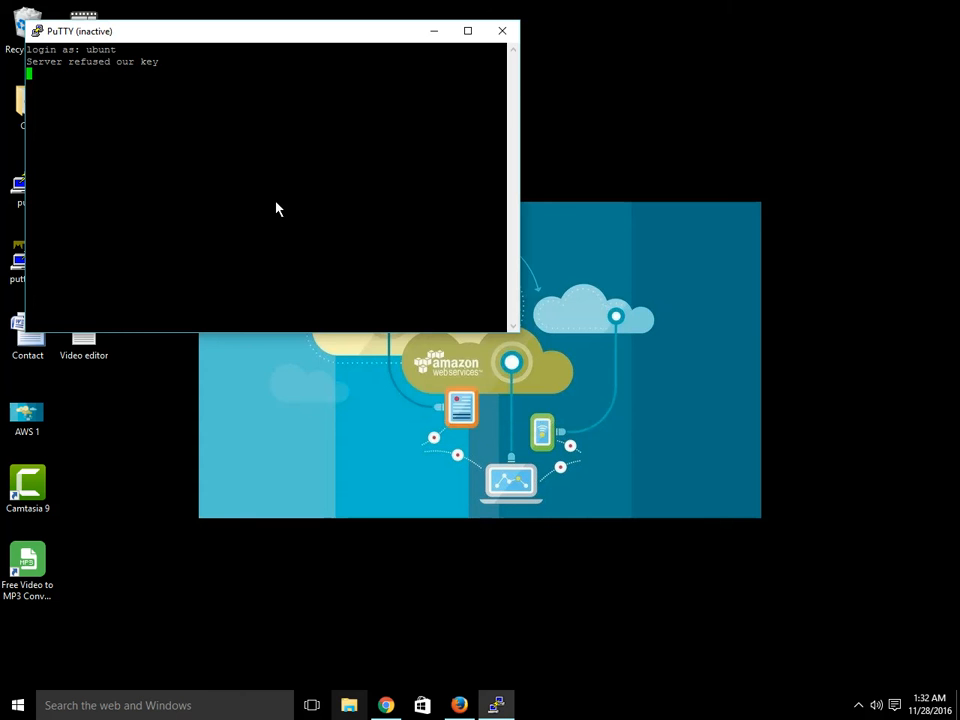
click(502, 30)
- Reopen PuTTY, load the SQL Test Instance session, set the private key file to UbuntuKeyfile.ppk and connect
double_click(27, 182)
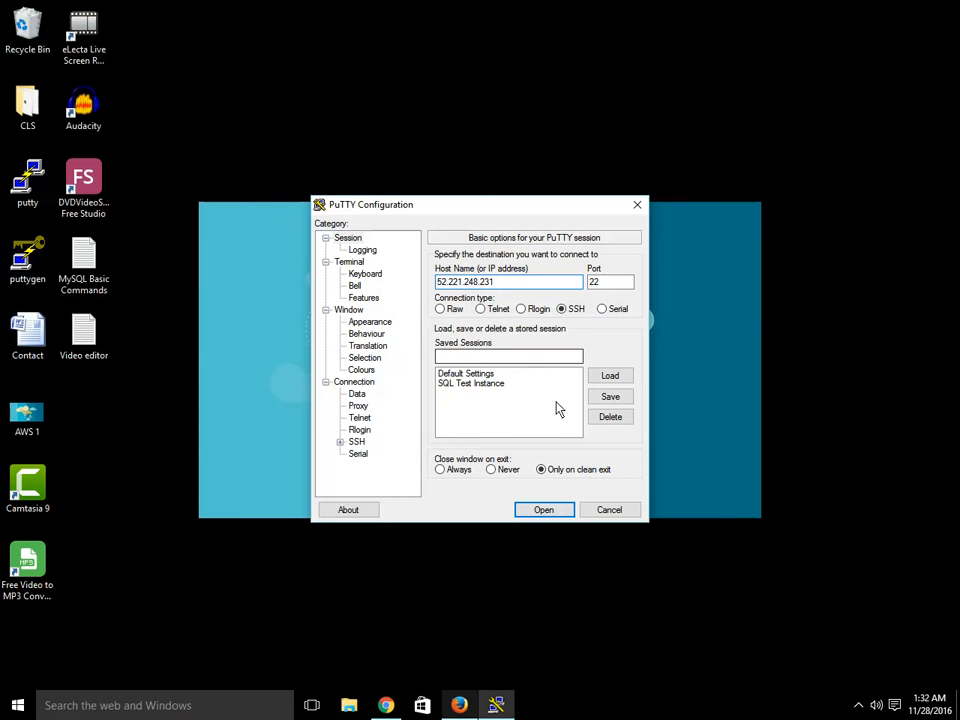
click(490, 384)
click(611, 377)
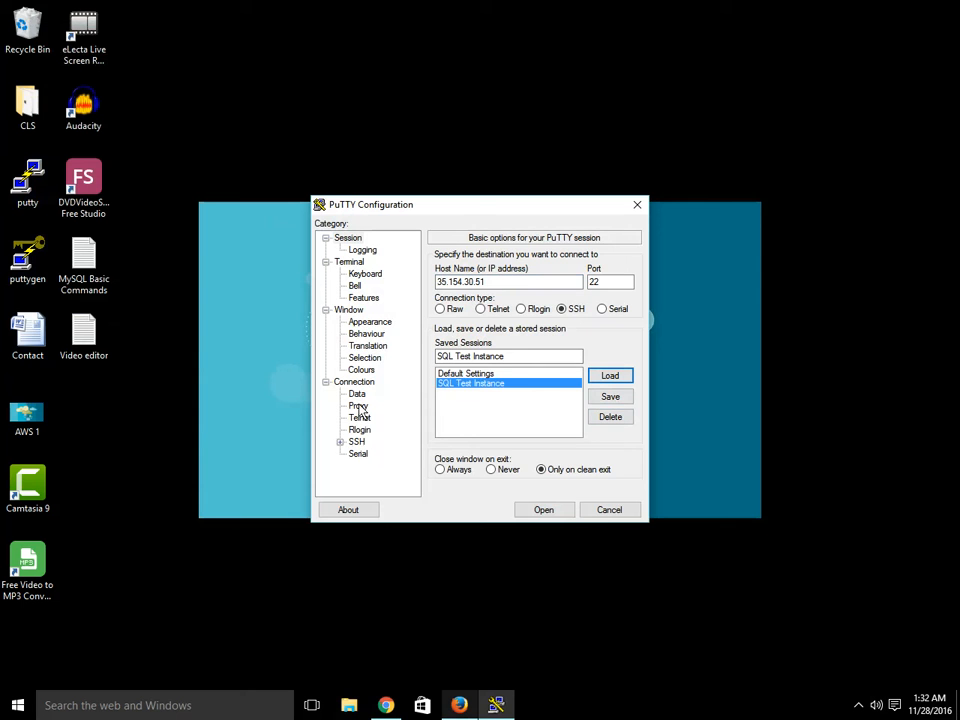
click(340, 441)
click(371, 430)
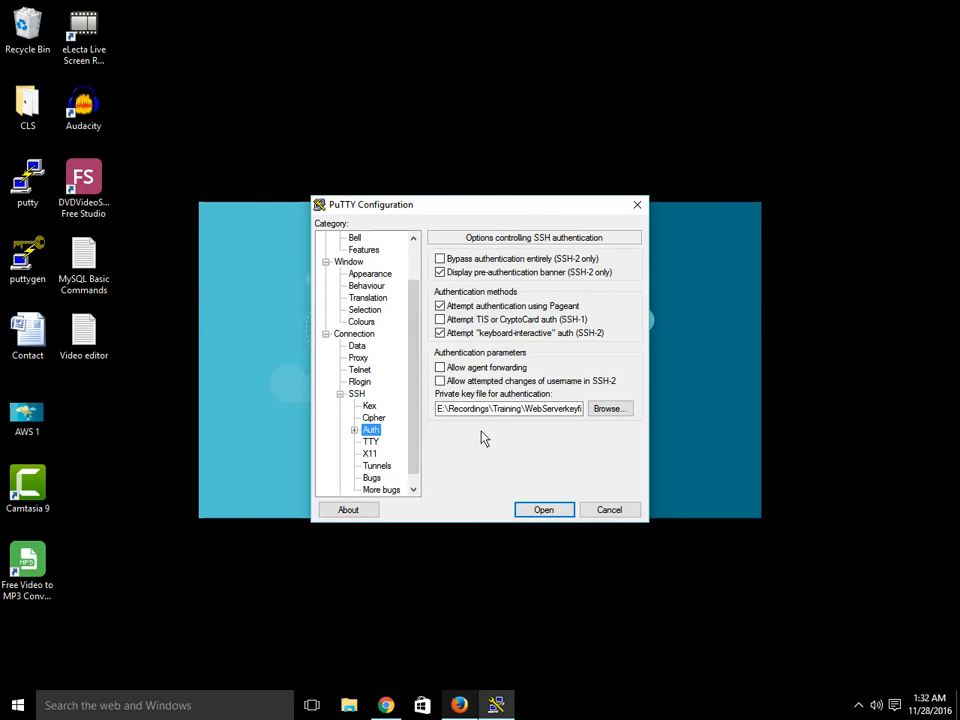
click(626, 413)
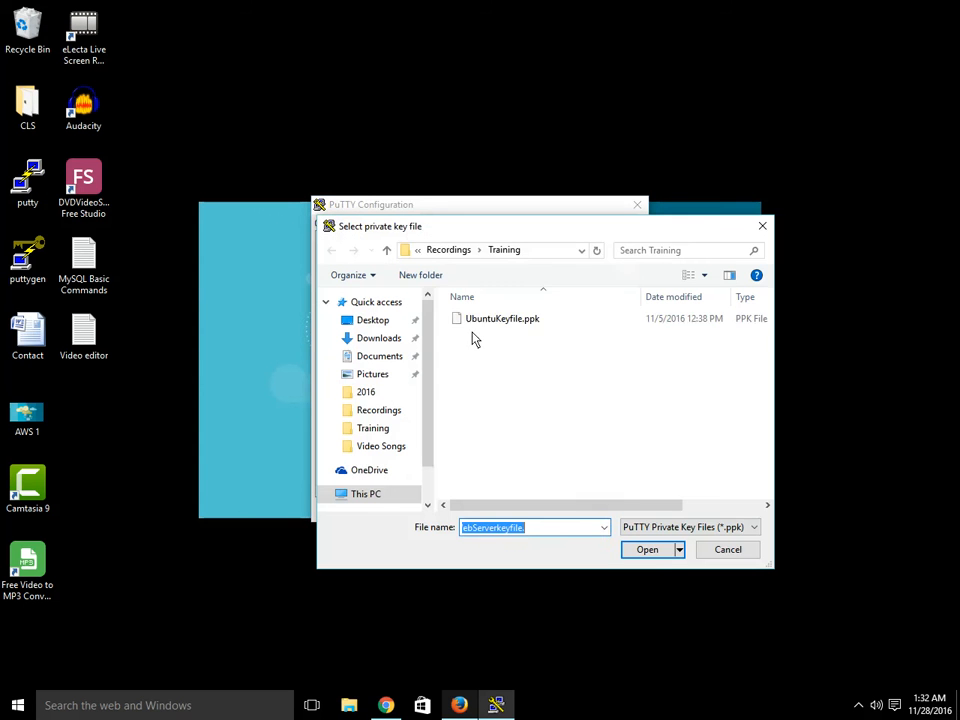
click(478, 320)
click(647, 550)
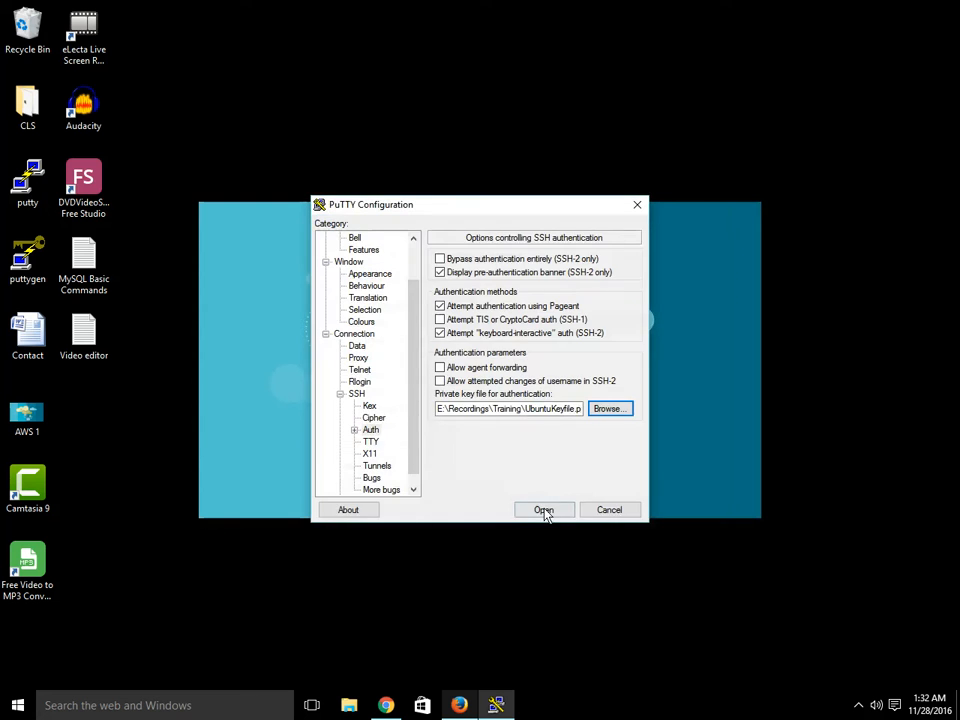
click(544, 510)
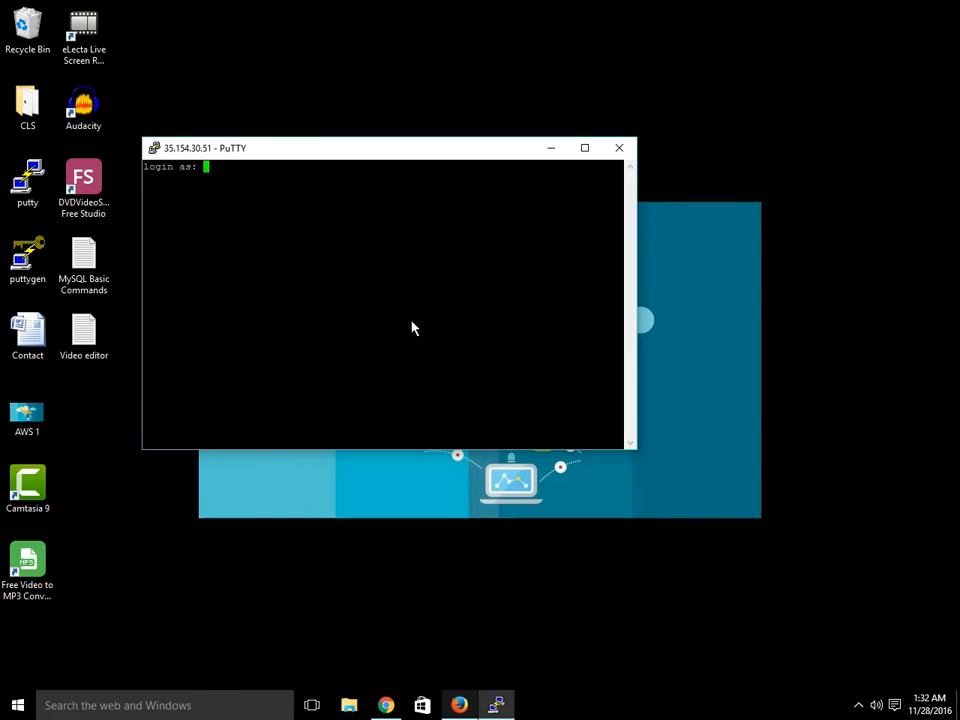
- Log in to the server as ubuntu
text(y)
key(BackSpace)
text(ubuntu)
key(Return)
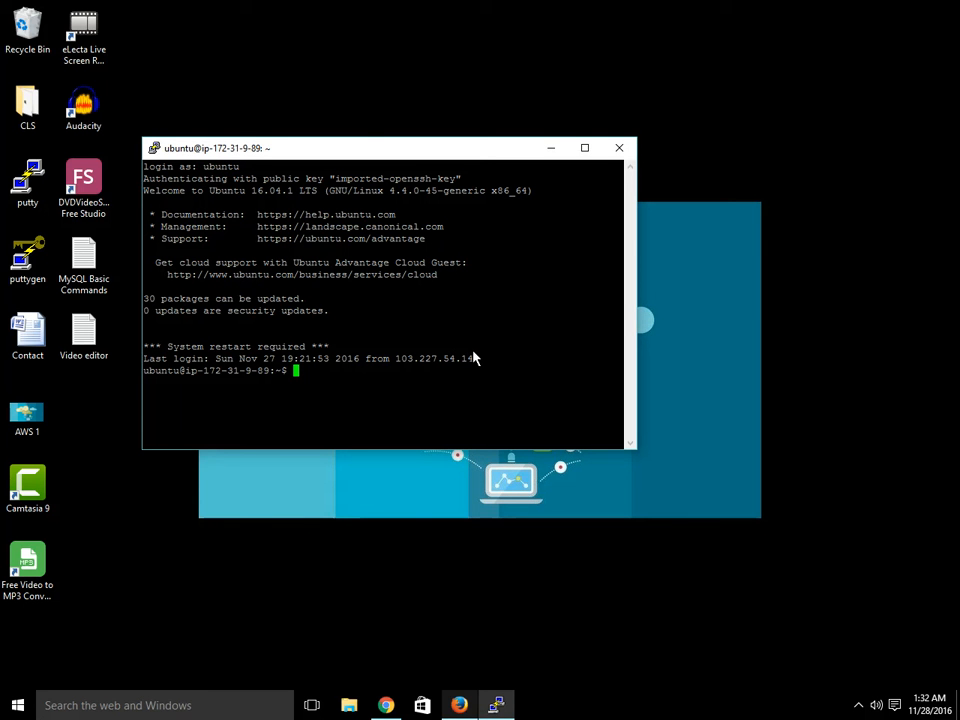
- Open the MySQL Basic Commands text file from the desktop
drag(395, 148, 442, 108)
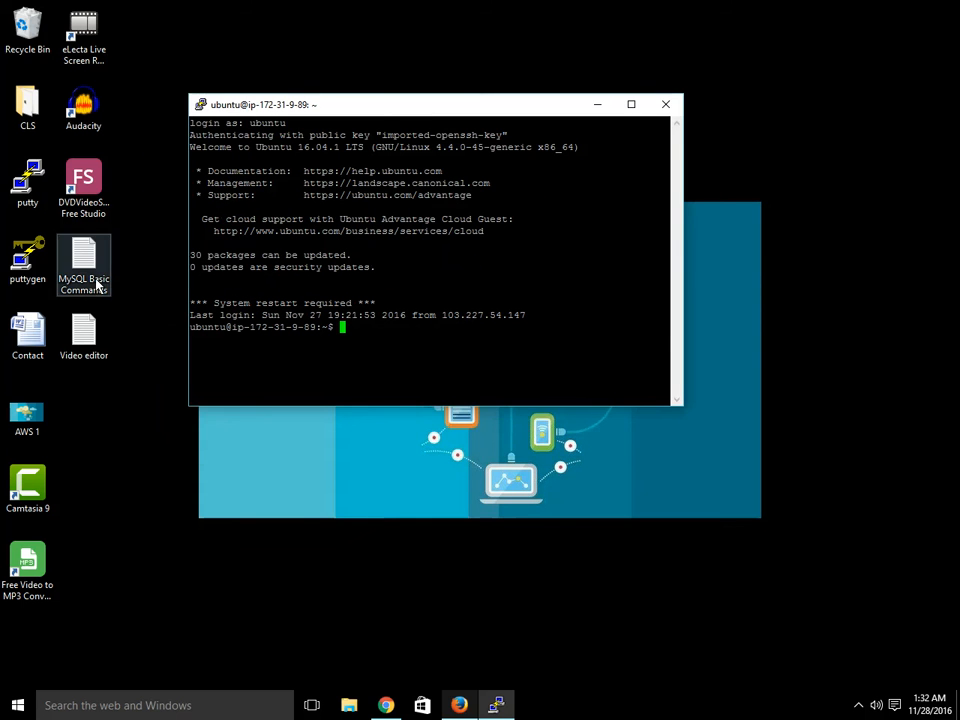
double_click(92, 283)
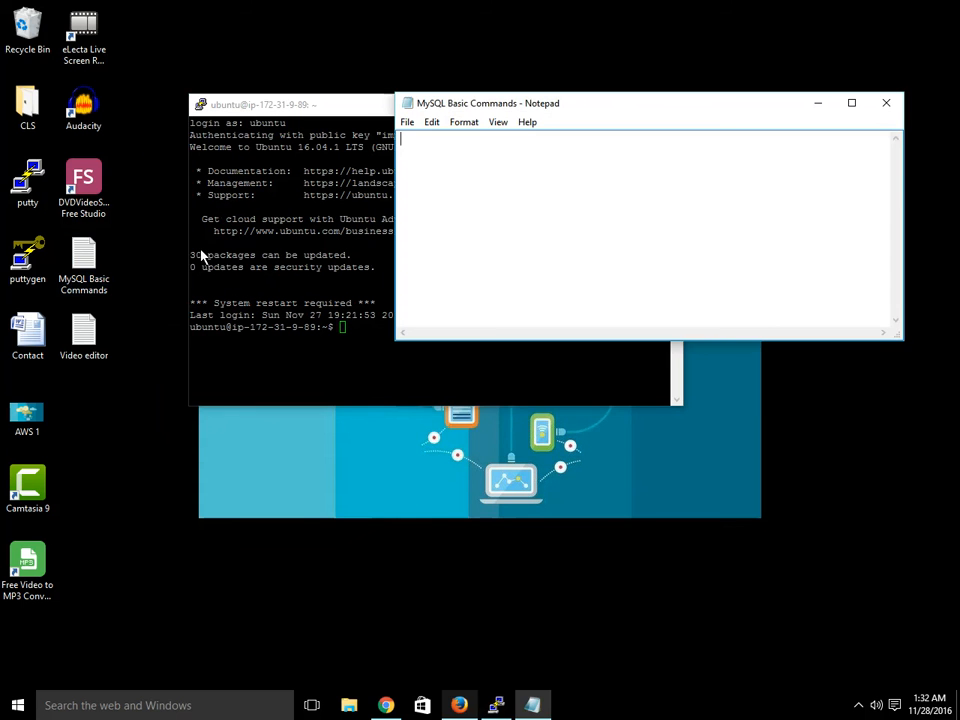
- Paste the awslearning endpoint address into the text file, then delete all its text
right_click(469, 174)
click(508, 238)
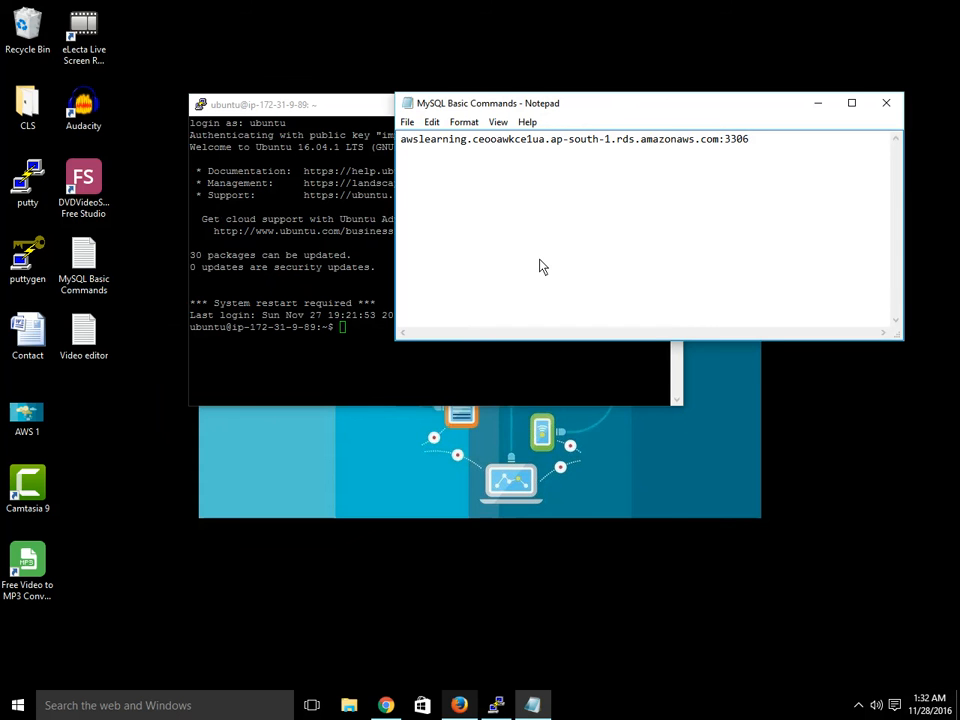
key(ctrl+a)
key(Delete)
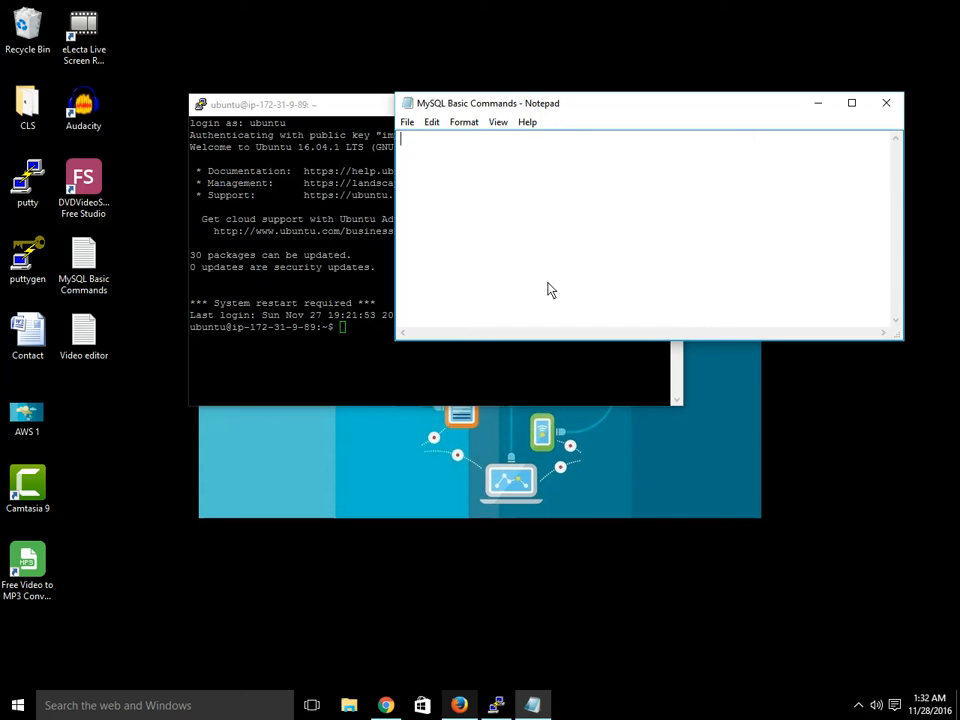
click(859, 706)
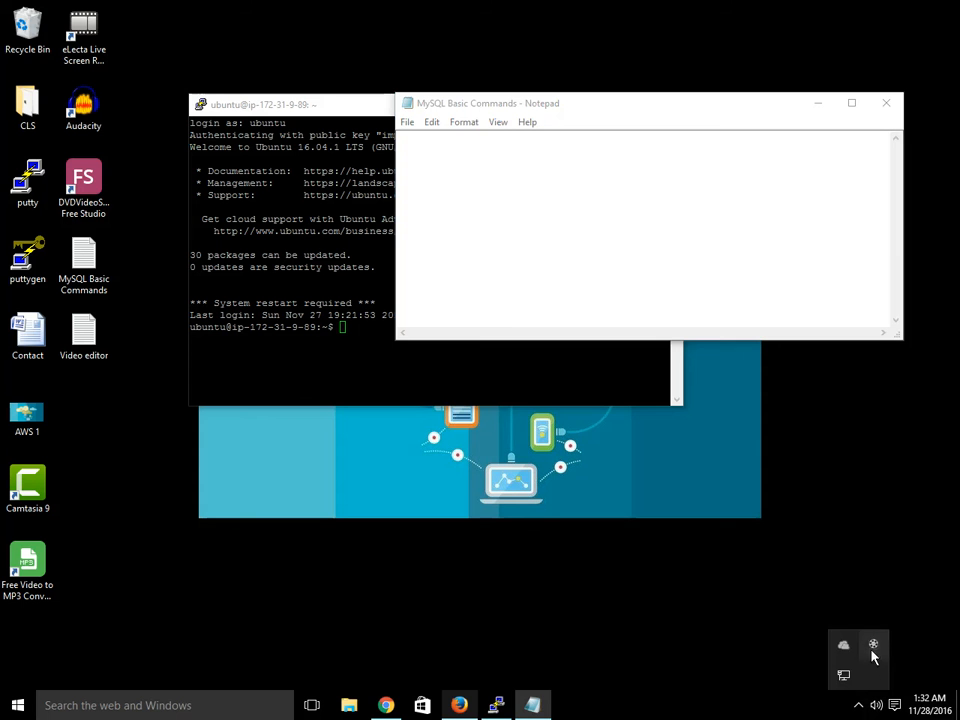
click(873, 645)
click(776, 638)
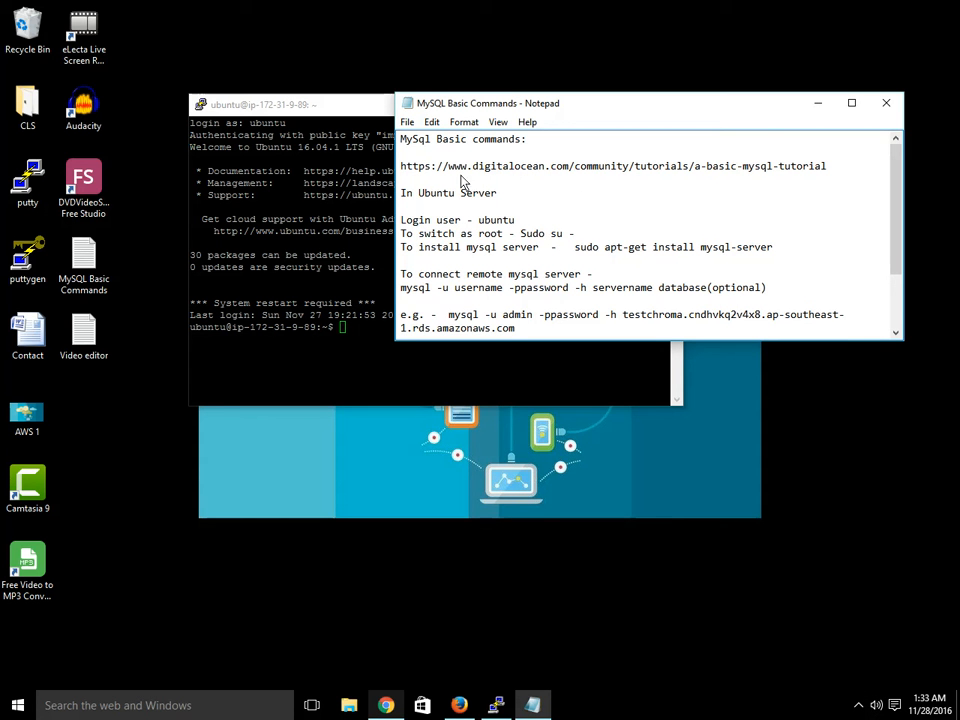
- Scroll the notes to the Ubuntu server commands and arrange the notepad and terminal windows side by side
scroll(512, 226, down, 1)
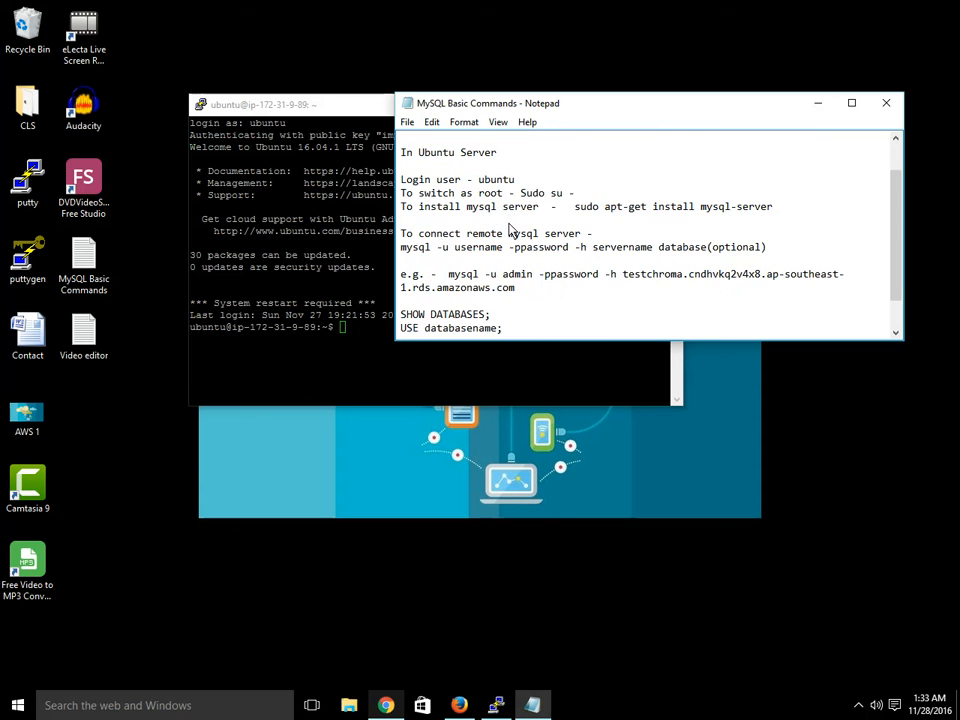
click(336, 280)
drag(750, 112, 915, 92)
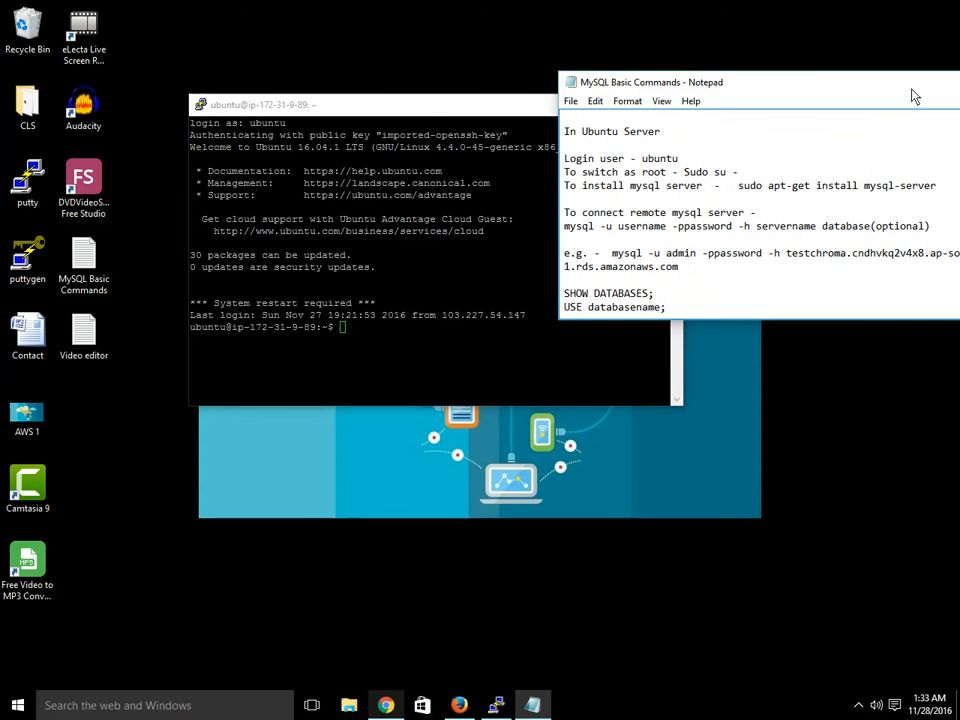
click(409, 294)
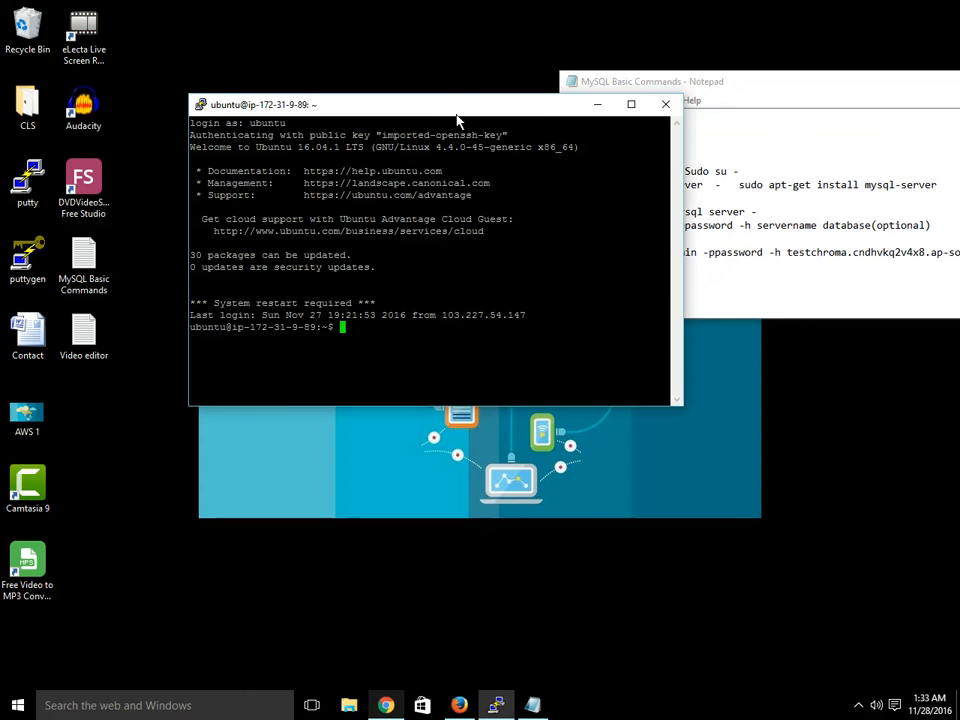
drag(456, 108, 469, 295)
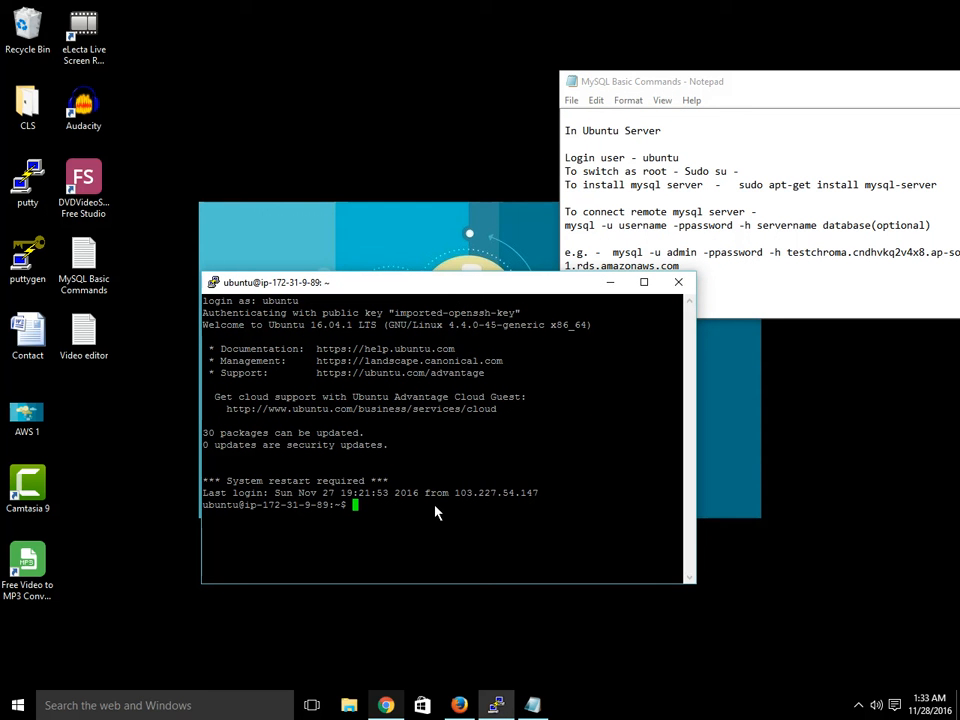
- Try to switch to root by running Sudo su- in the terminal
text(Sudo)
drag(765, 91, 773, 72)
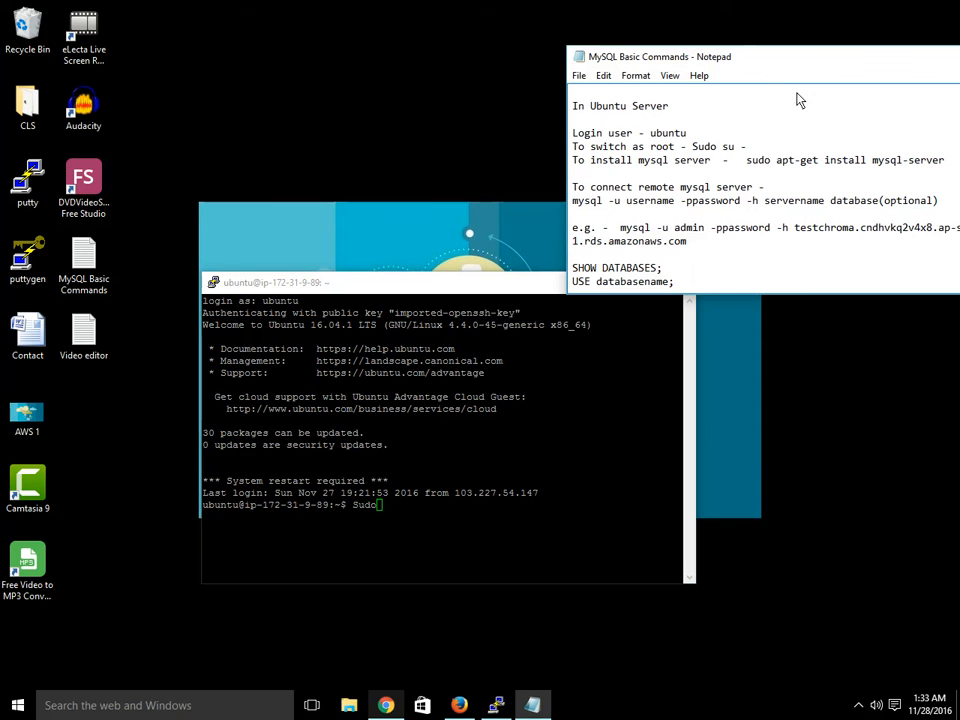
text(suzMySql Basic commands:)
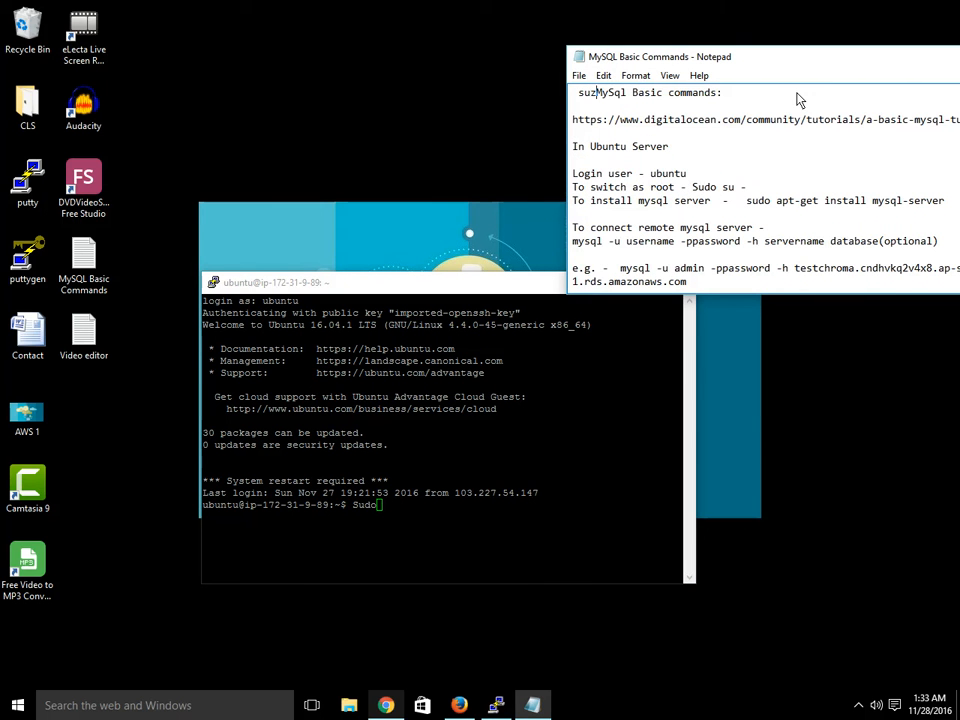
key(ctrl+z)
click(445, 455)
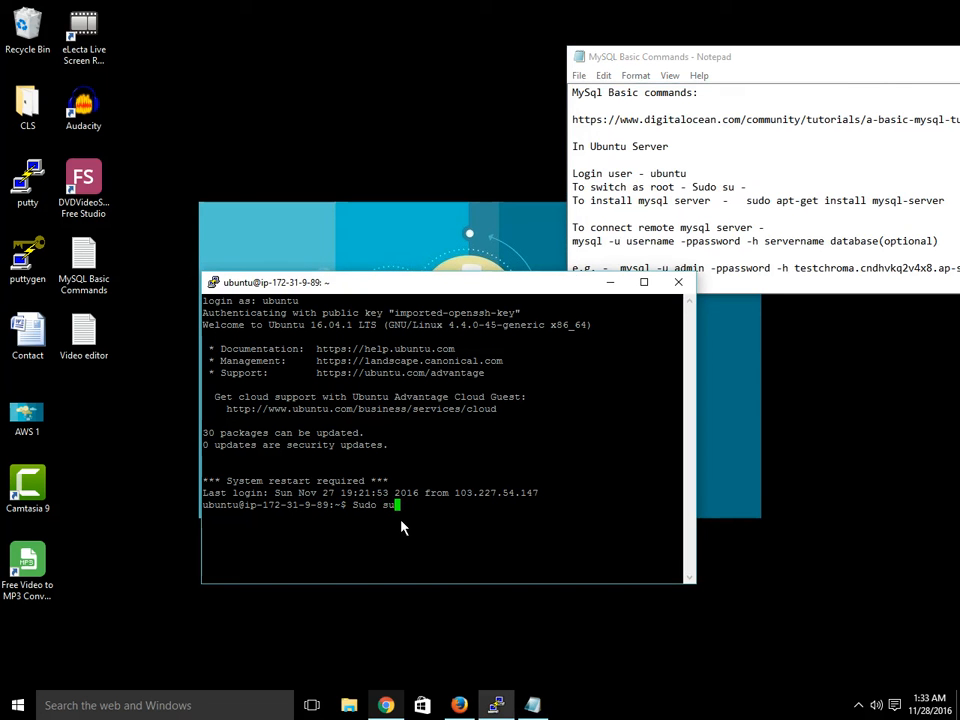
text(Sudo su-)
key(Return)
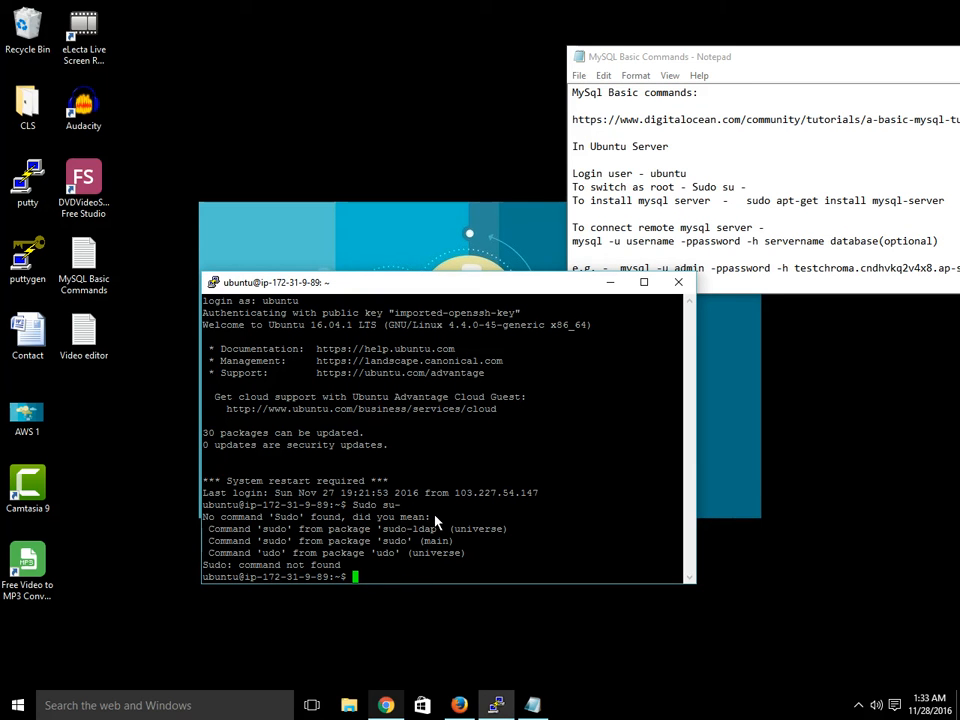
- Try switching to root again with the command Sudo su -
text(Sudo su -)
key(Return)
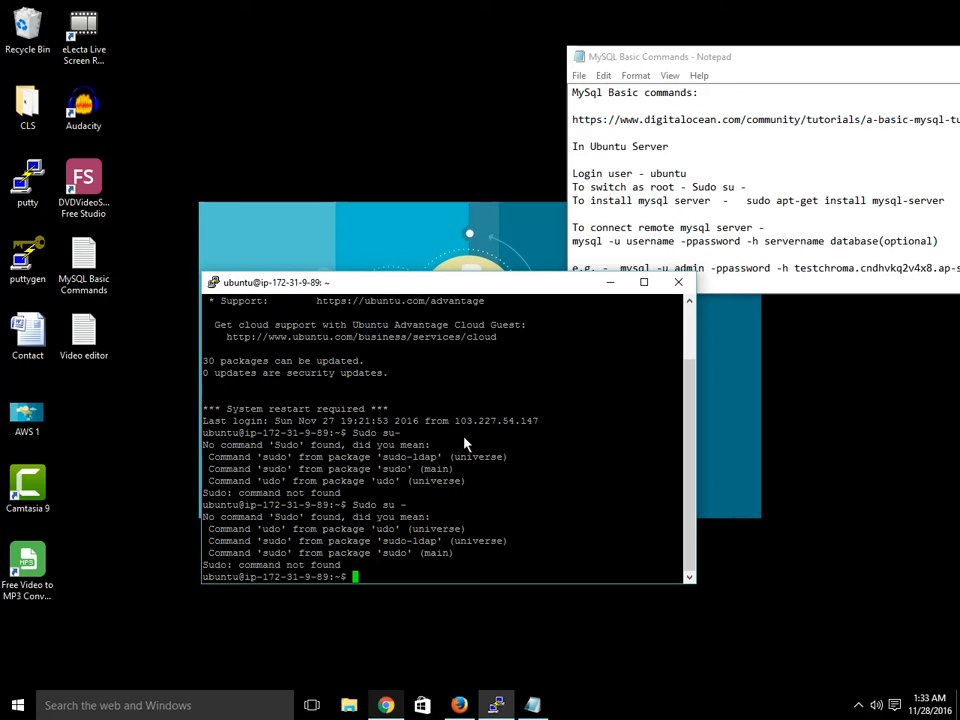
- Run sudo apt-get install mysql-server in the terminal and confirm the installation with y
text(sudo apt-get install )
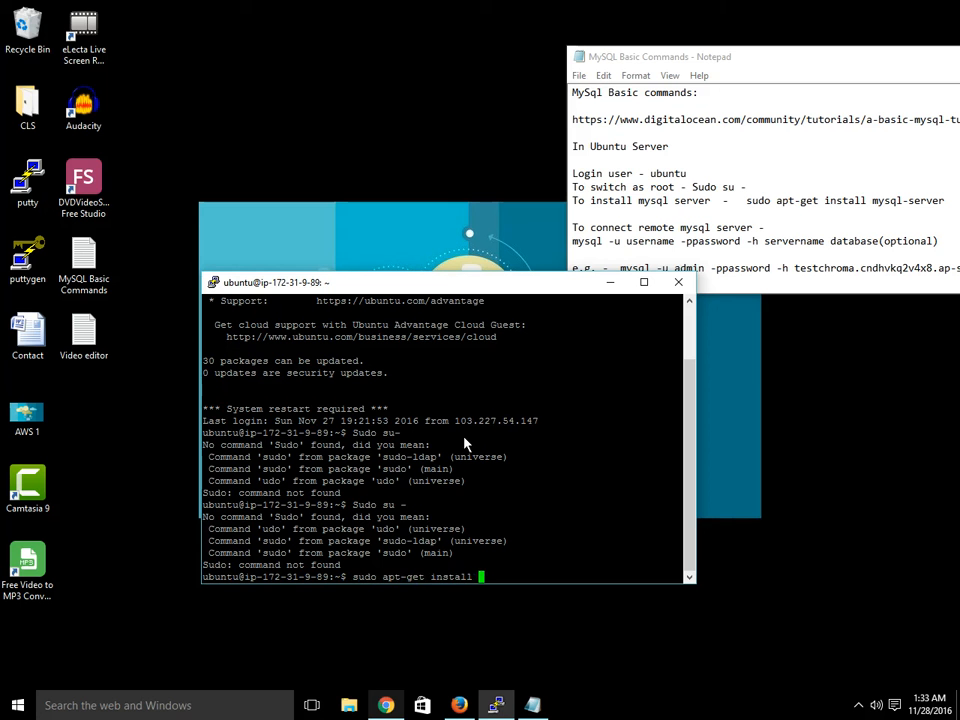
text(mysql-server)
key(Return)
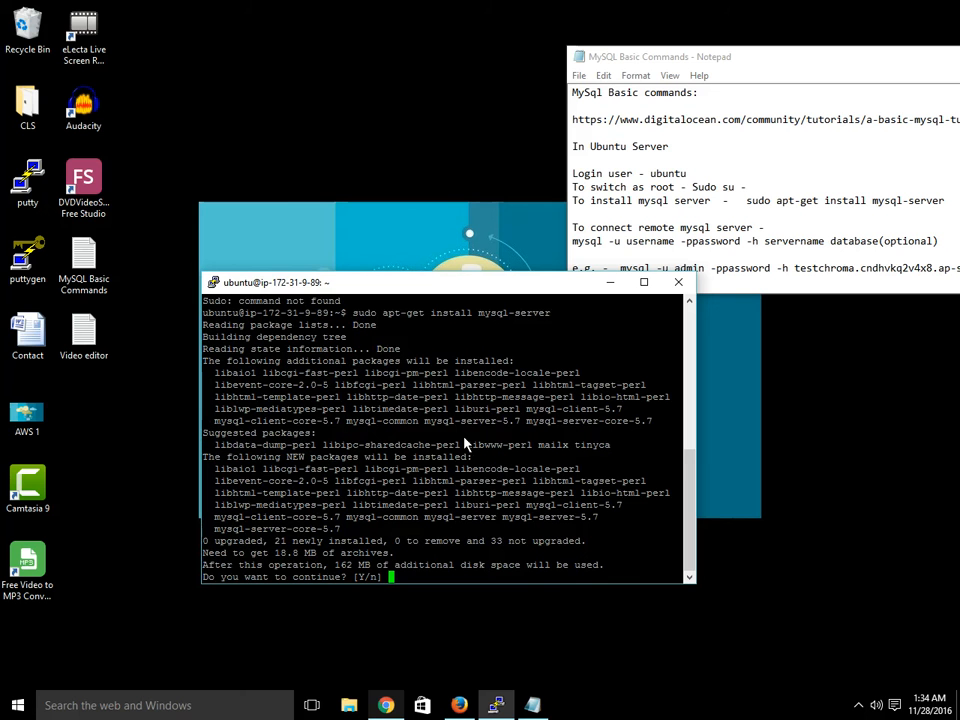
text(y)
key(Return)
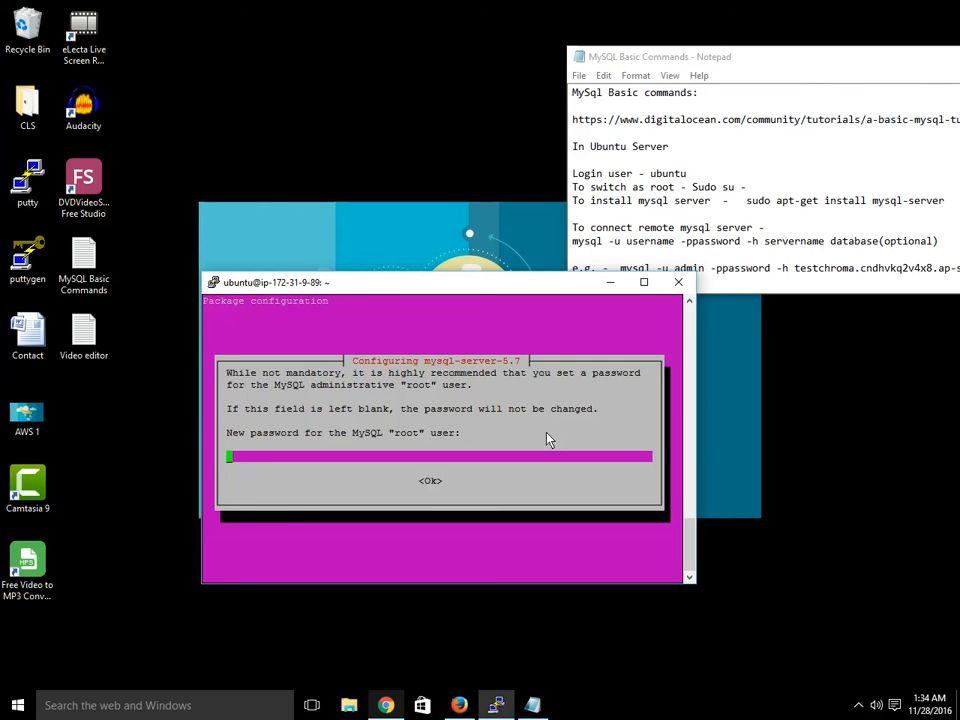
- Enter a new password for the MySQL root user in the package configuration dialog
text(password)
key(Return)
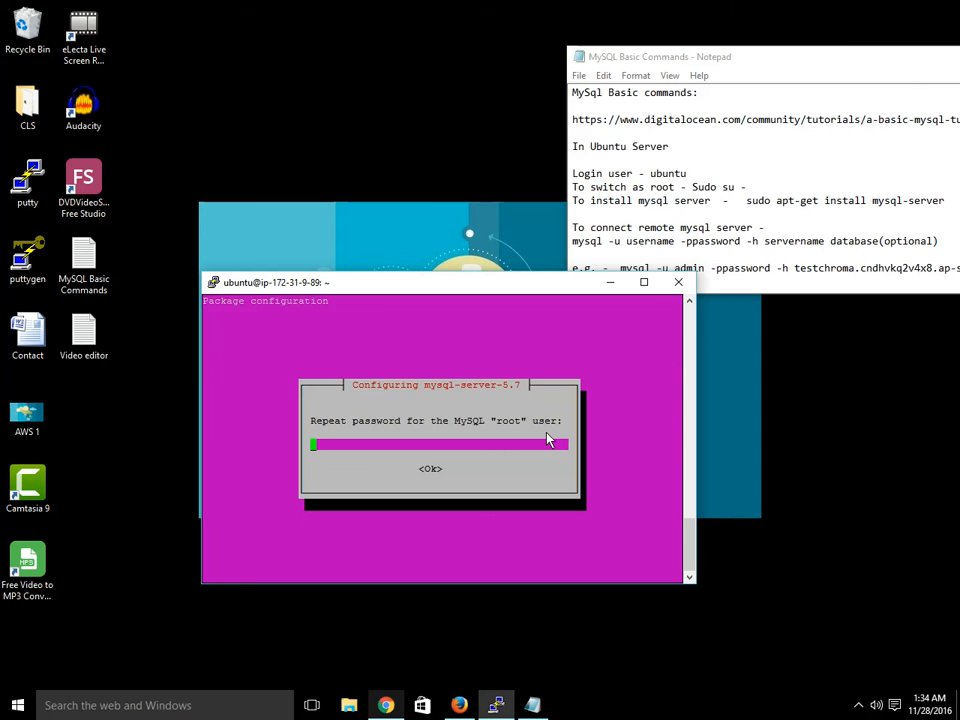
- Repeat the MySQL root user's password in the confirmation dialog
text(password)
key(Return)
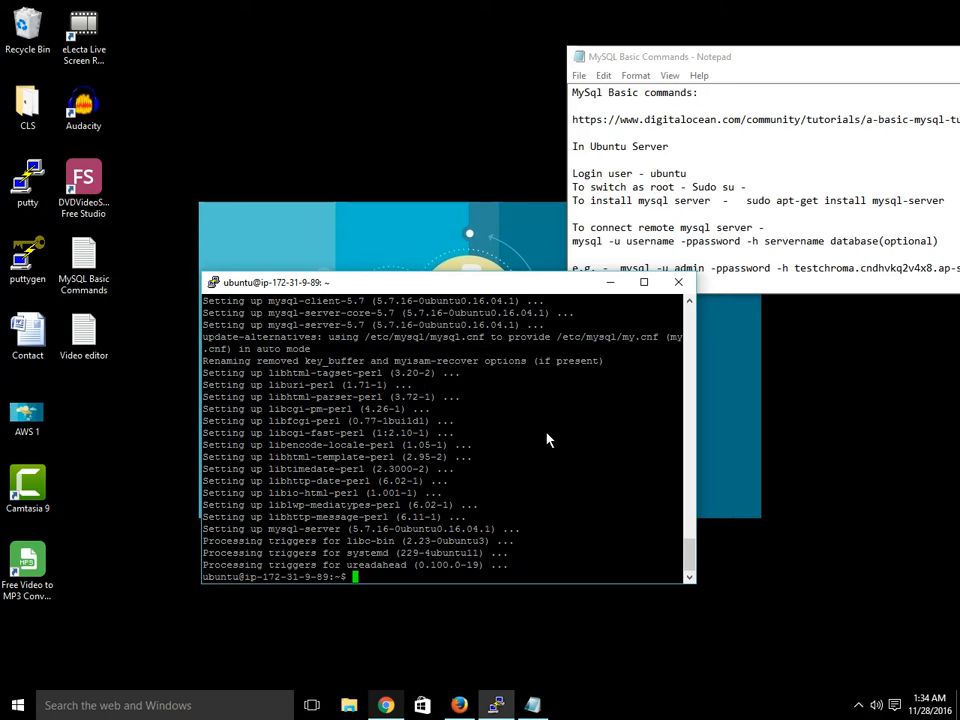
- Clear the terminal screen with the clear command
text(clear)
key(Return)
key(Return)
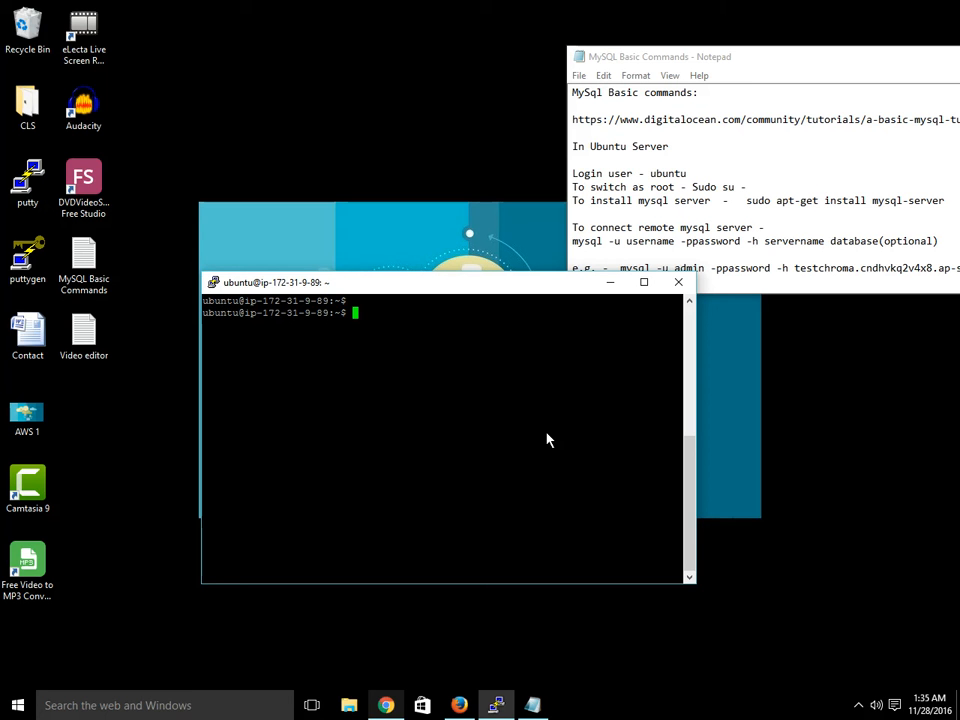
- Start the mysql connect command with user admin, the account password option and the -h host flag
text(mysql -u admin -ppassword )
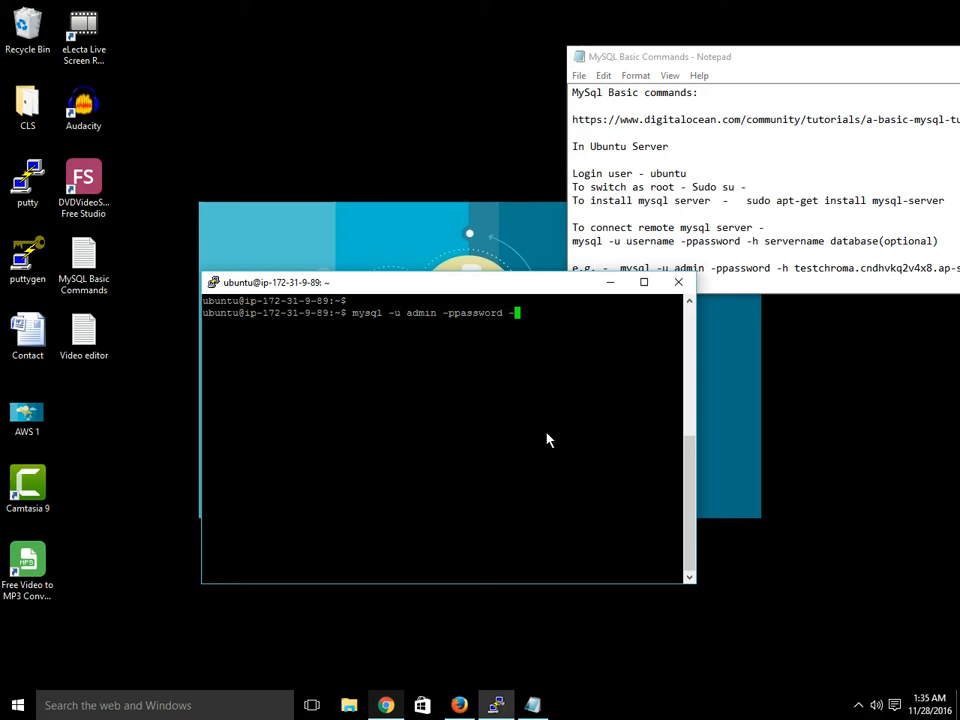
text(-h)
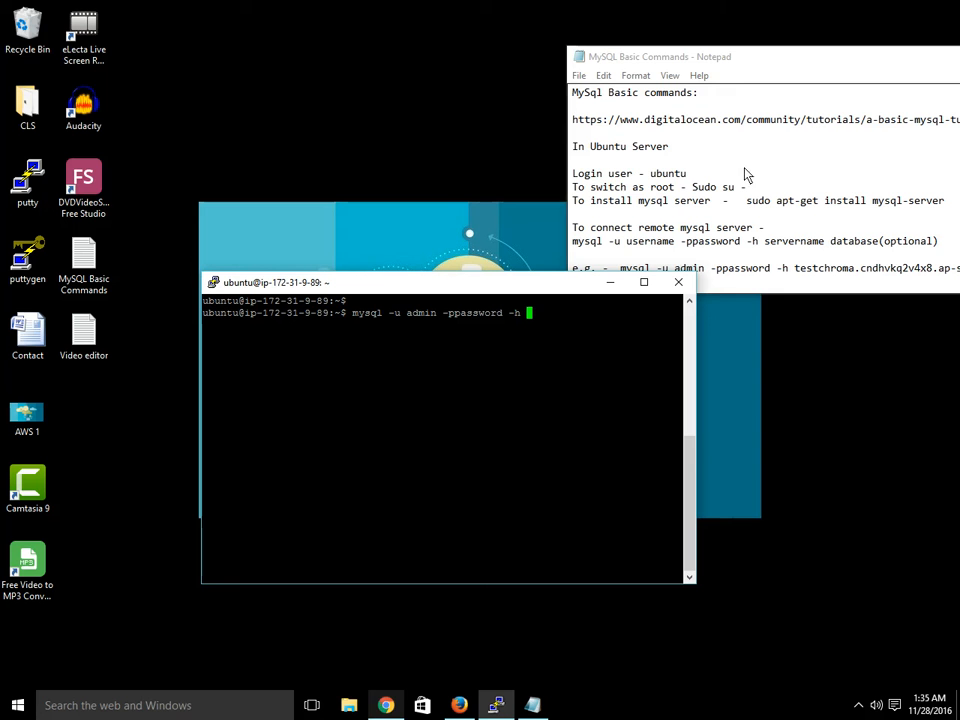
- Copy the awslearning DB instance endpoint from the RDS console in the browser
click(386, 705)
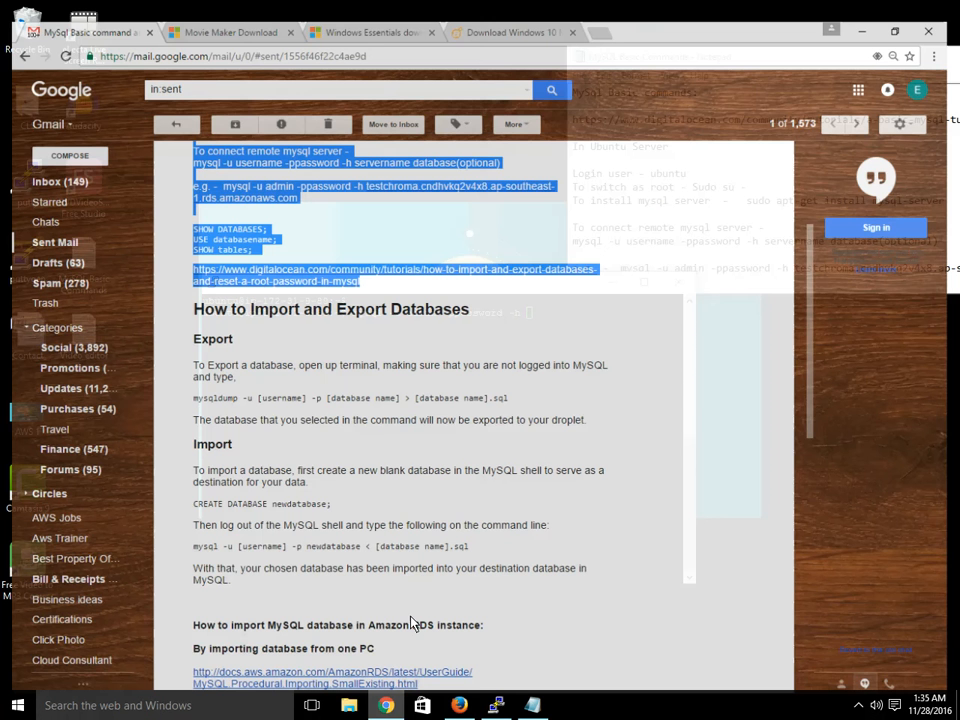
click(388, 711)
click(460, 706)
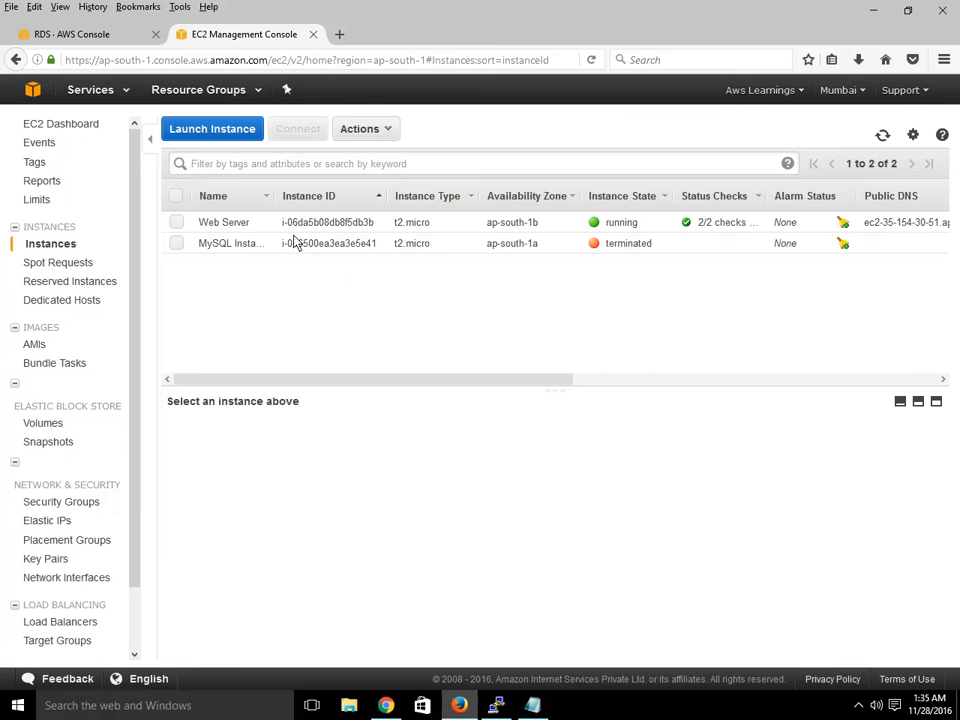
click(50, 34)
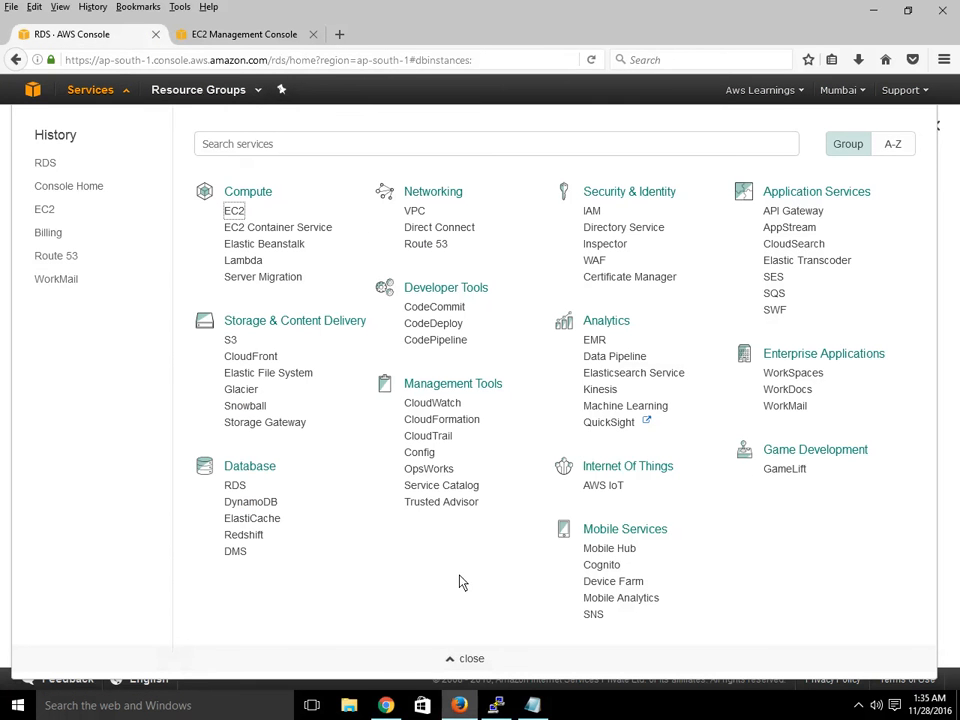
click(474, 654)
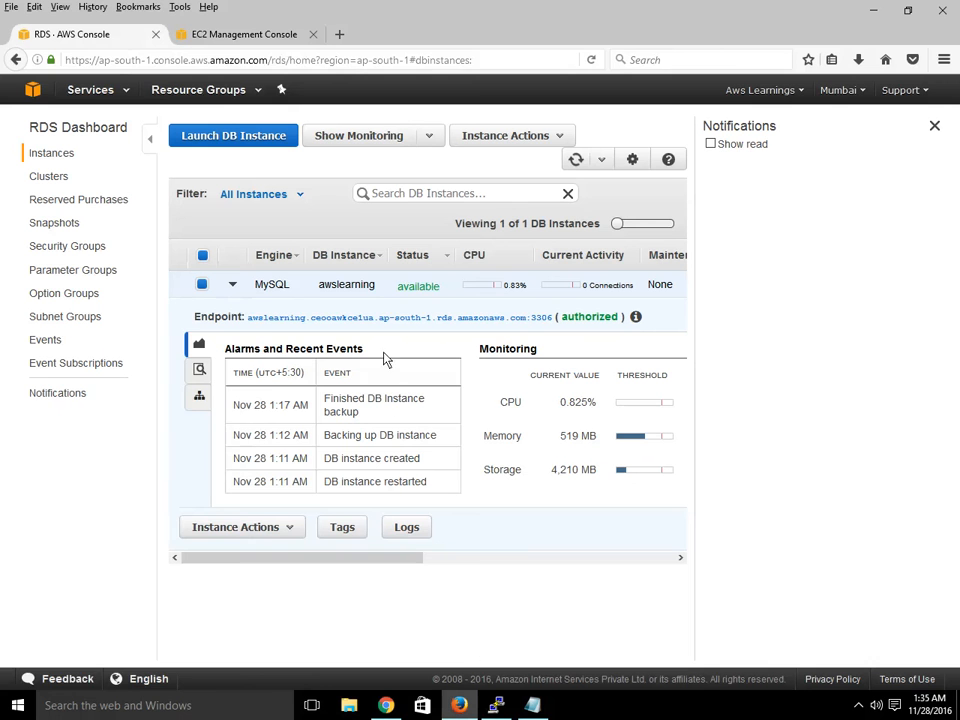
drag(246, 321, 256, 329)
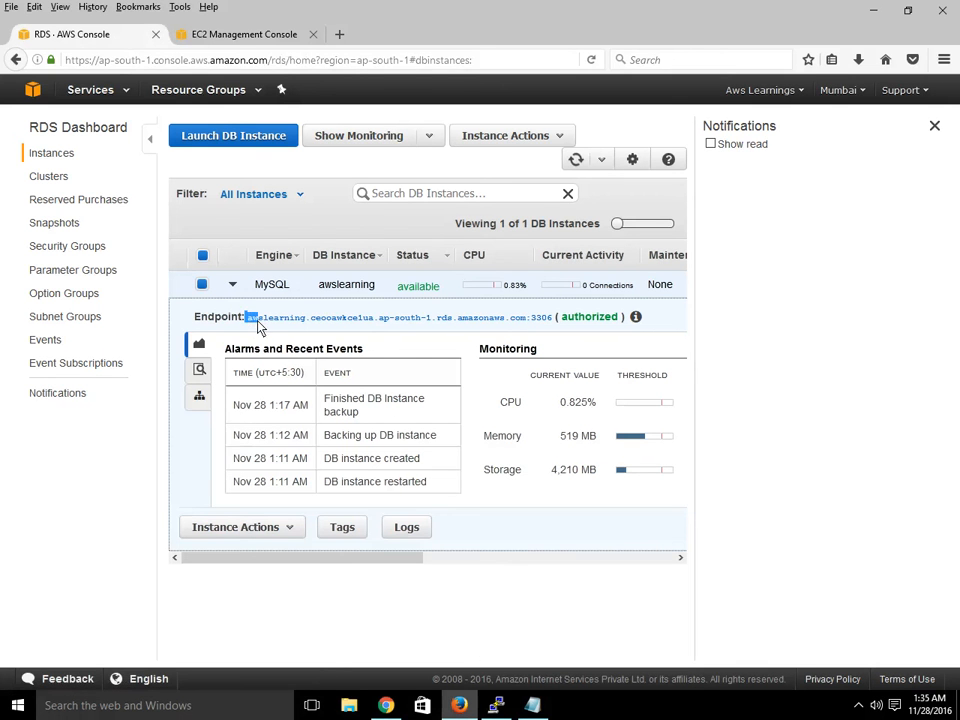
click(477, 325)
drag(553, 318, 247, 322)
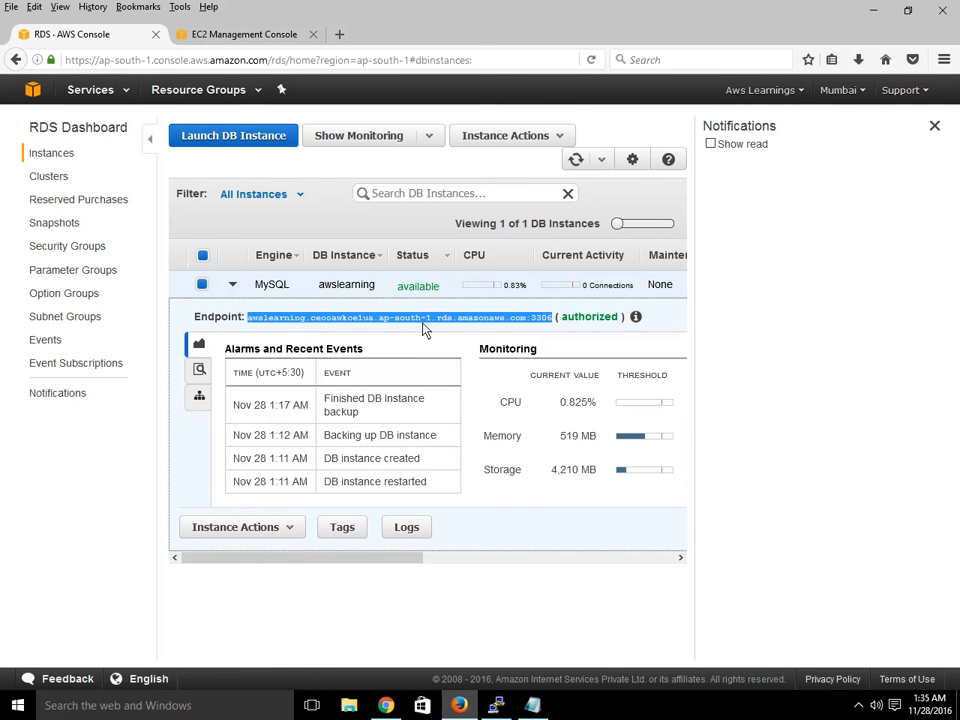
- Paste the endpoint as the host in the mysql command, remove the :3306 port suffix, and run it
click(502, 707)
right_click(549, 313)
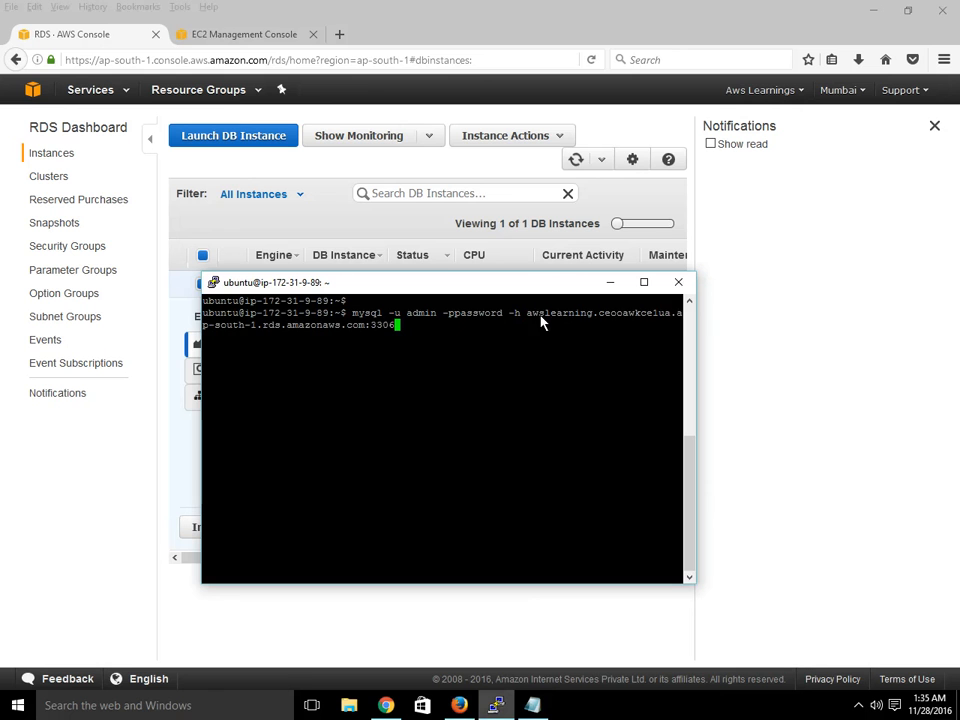
key(BackSpace)
key(BackSpace)
key(BackSpace)
key(BackSpace)
key(BackSpace)
key(Return)
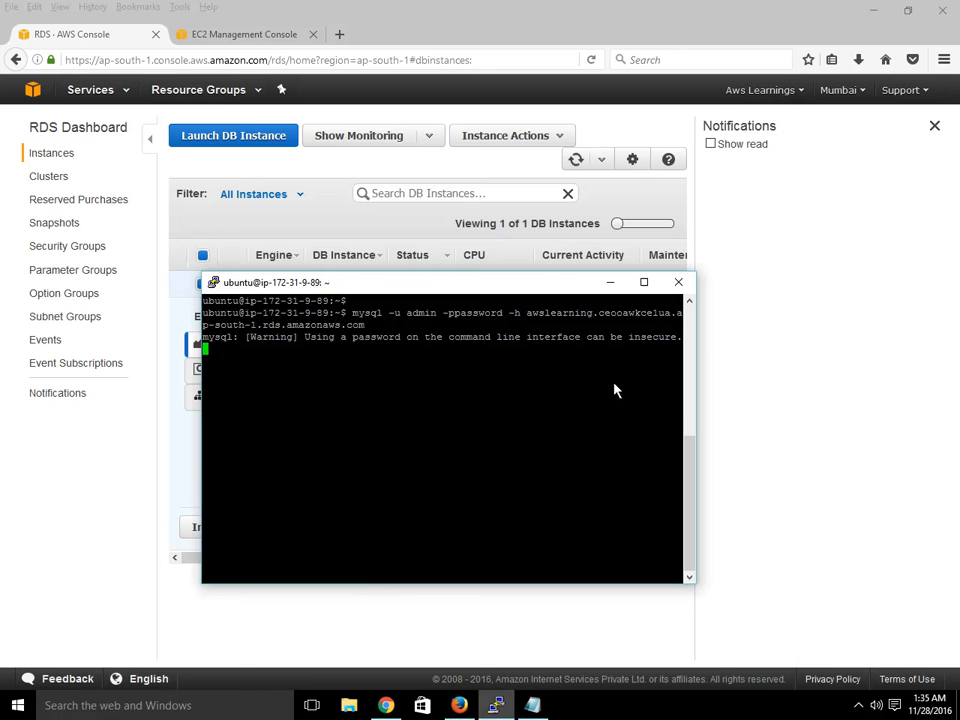
- Enter the database password in the terminal while the connection waits
text(password)
key(Return)
click(536, 704)
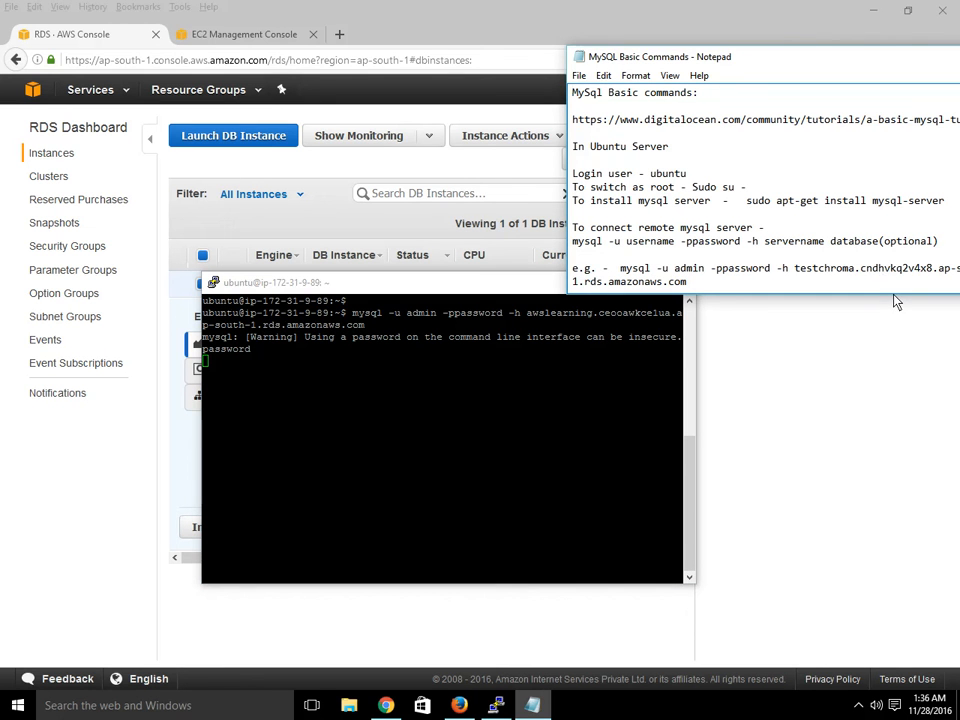
click(440, 381)
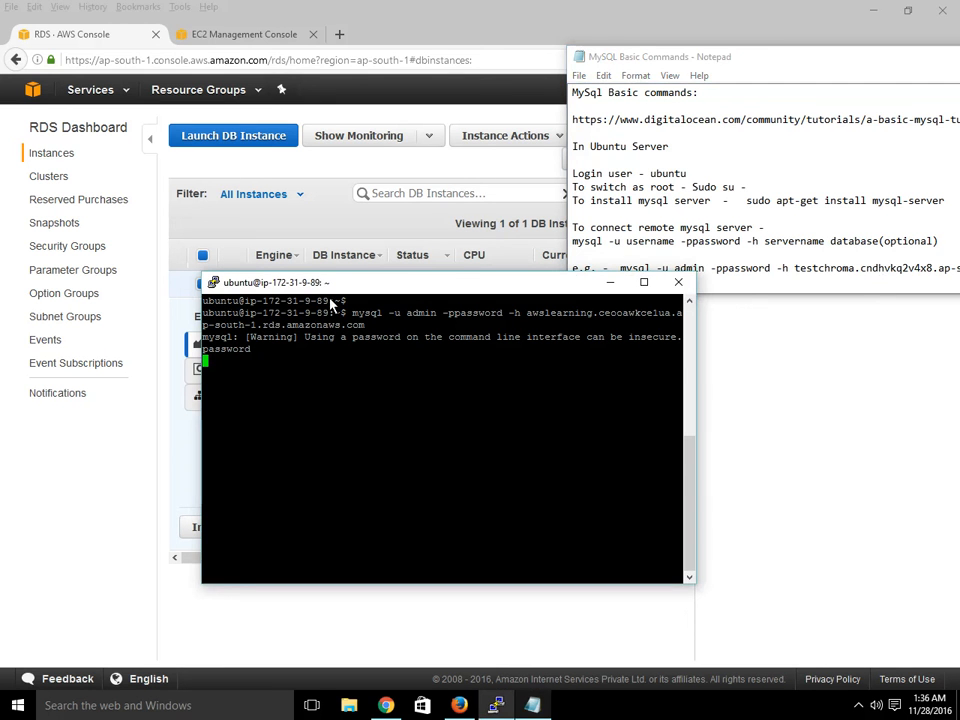
drag(369, 285, 414, 272)
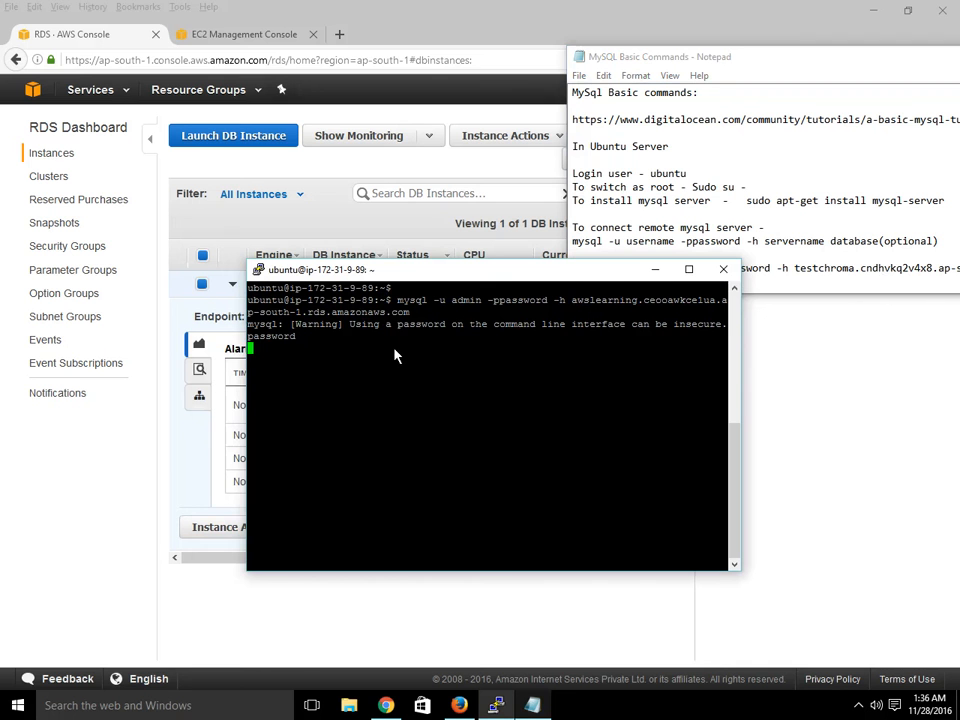
key(Return)
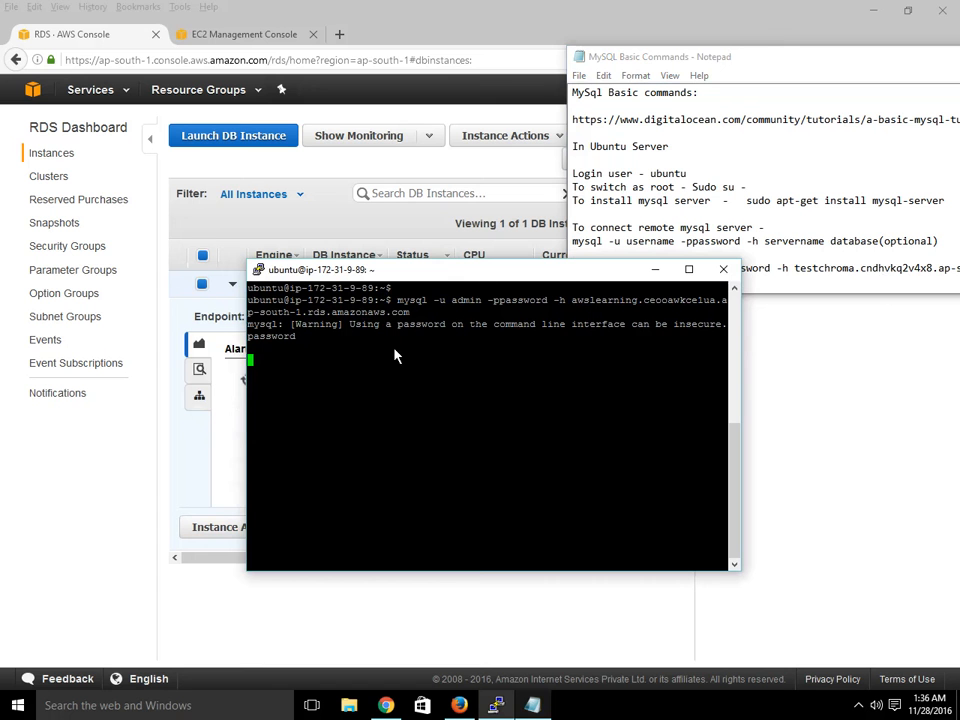
key(Return)
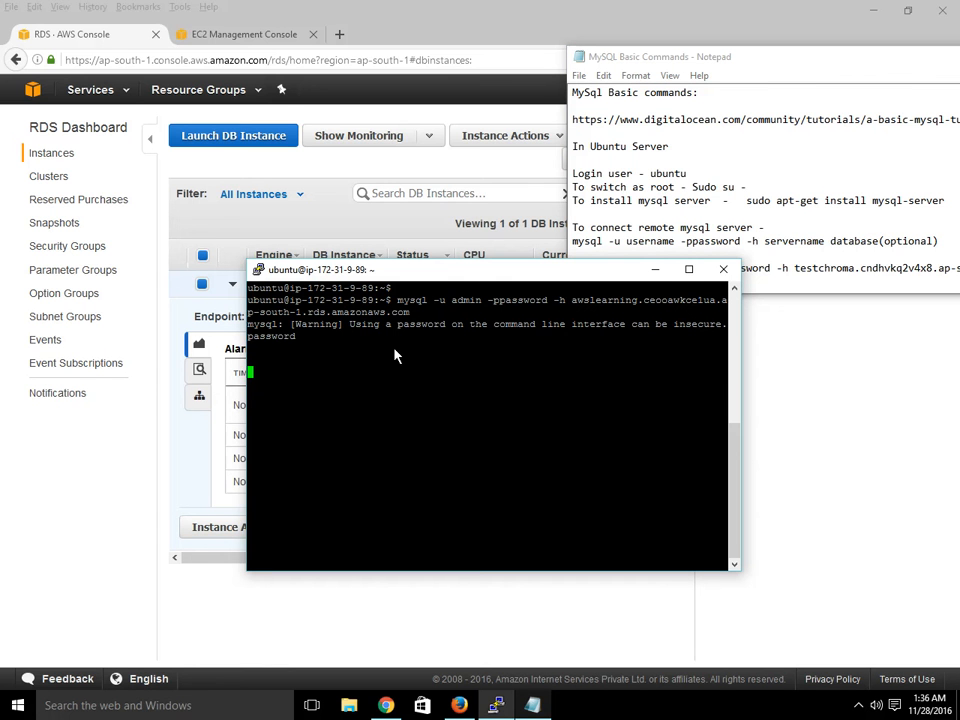
key(Return)
- Suspend the stuck mysql command and rerun it from the command history
key(ctrl+z)
key(Up)
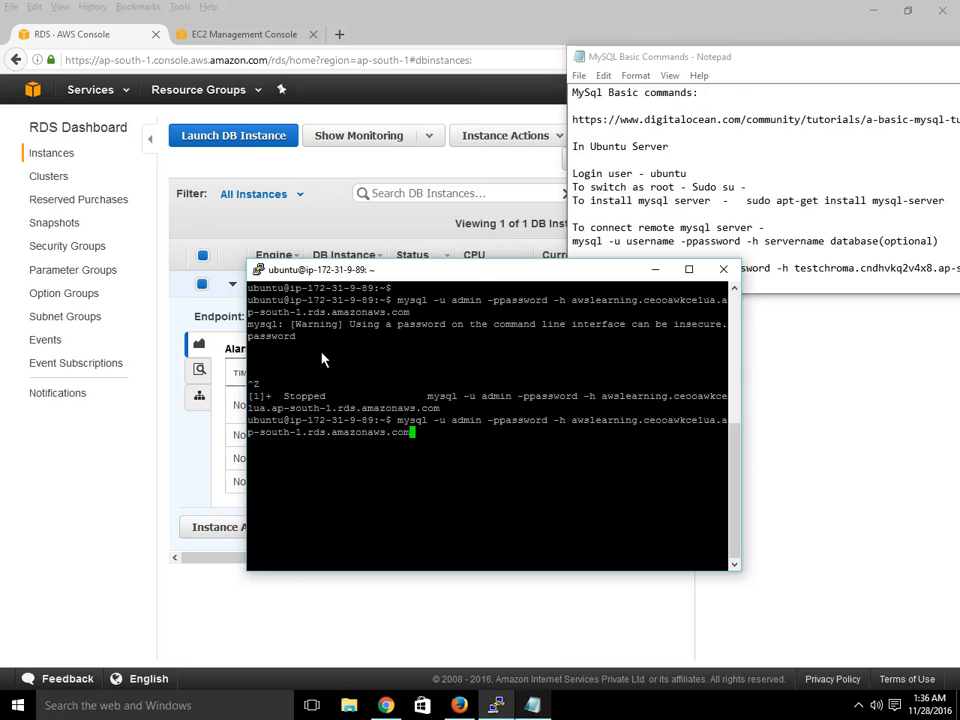
key(Return)
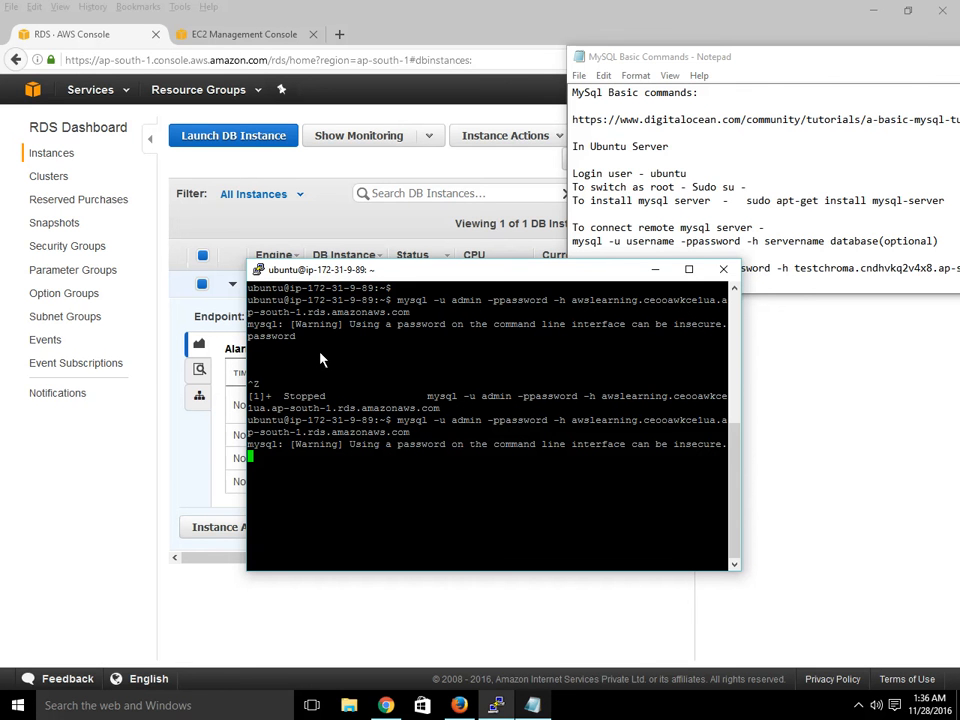
key(Return)
key(Return)
key(Return)
- Run show databases; at the mysql prompt, checking the command notes first
click(752, 90)
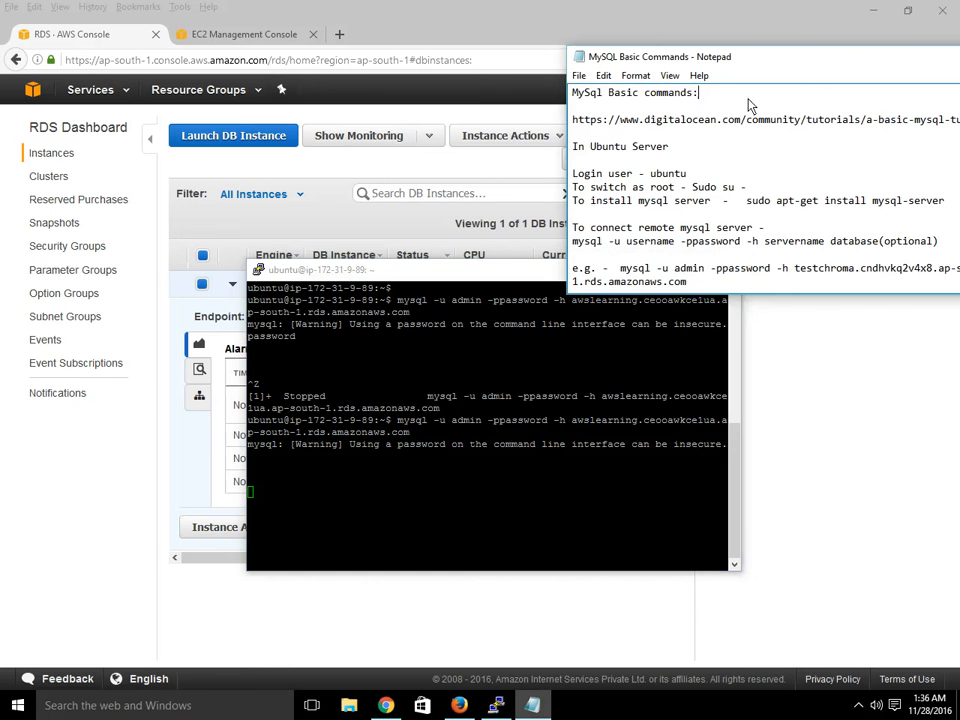
scroll(720, 205, down, 1)
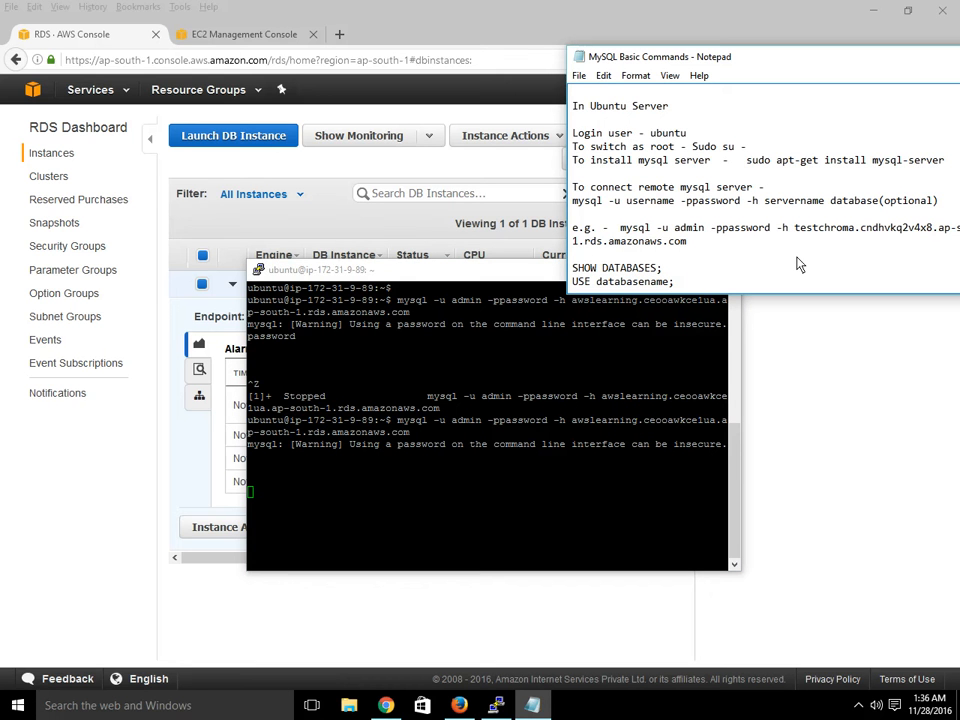
scroll(800, 266, up, 1)
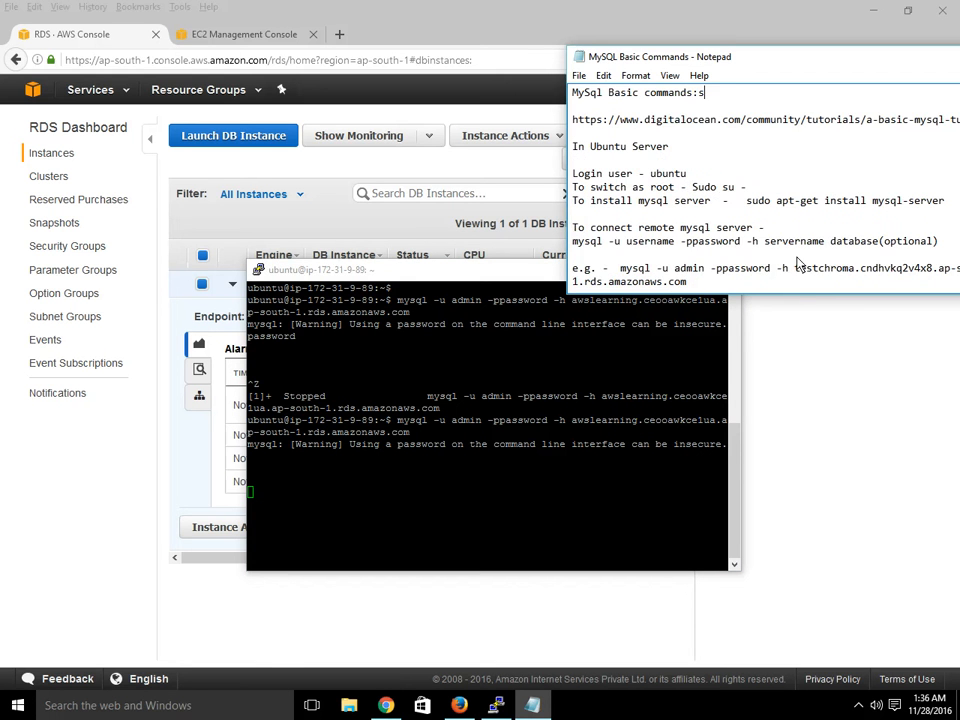
click(407, 450)
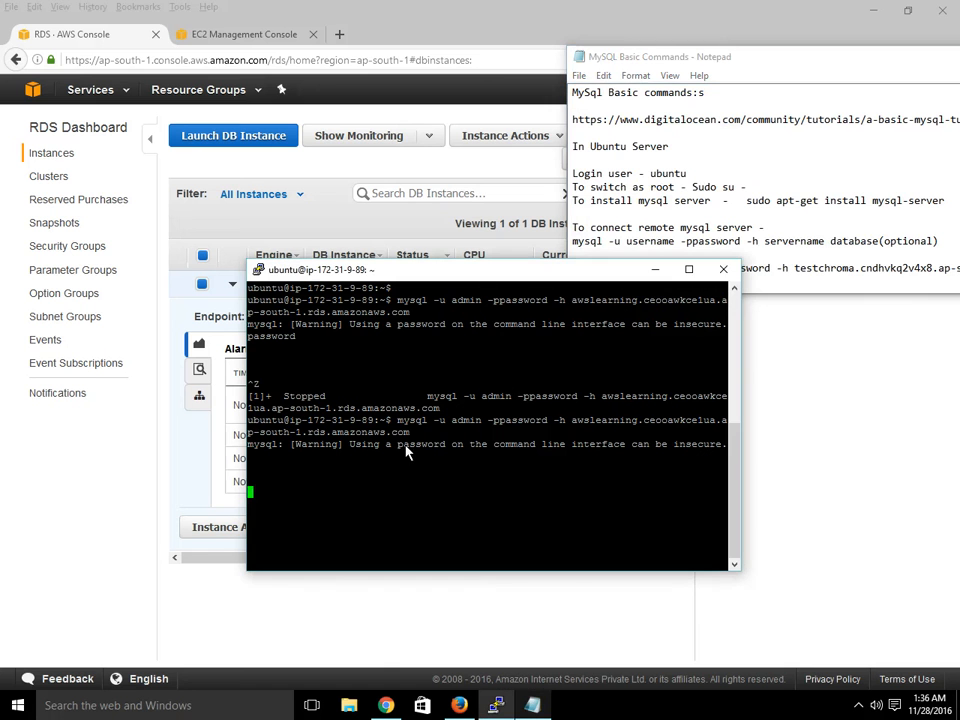
text(show databases;)
key(Return)
click(677, 258)
scroll(677, 258, down, 1)
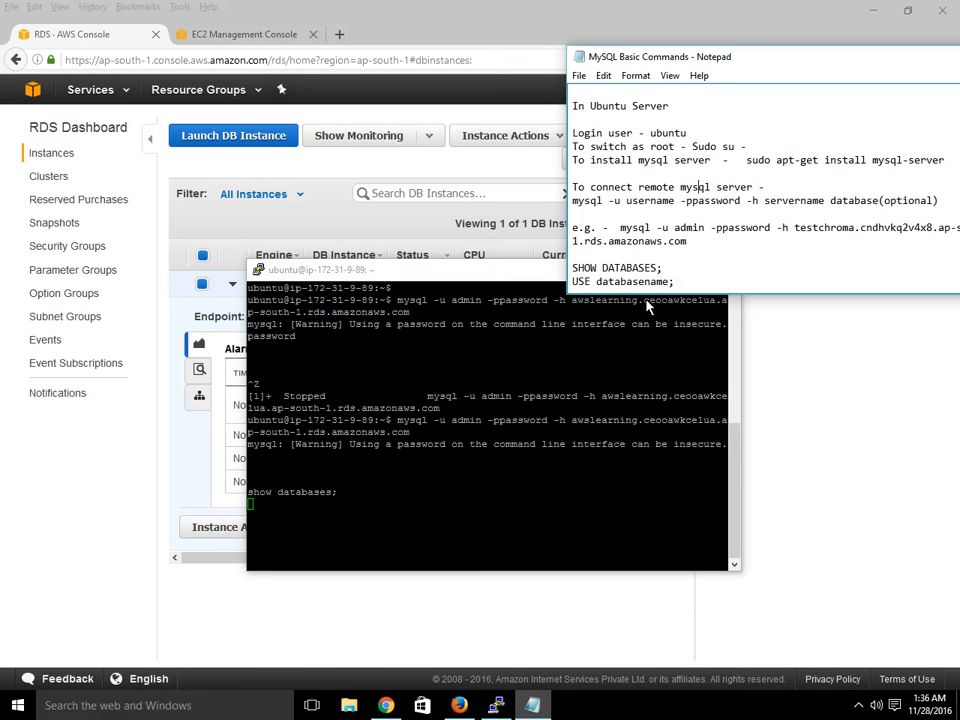
text(use)
key(BackSpace)
key(BackSpace)
key(BackSpace)
key(BackSpace)
- Terminate the pending statement with a semicolon, then run use database; in the terminal
click(363, 537)
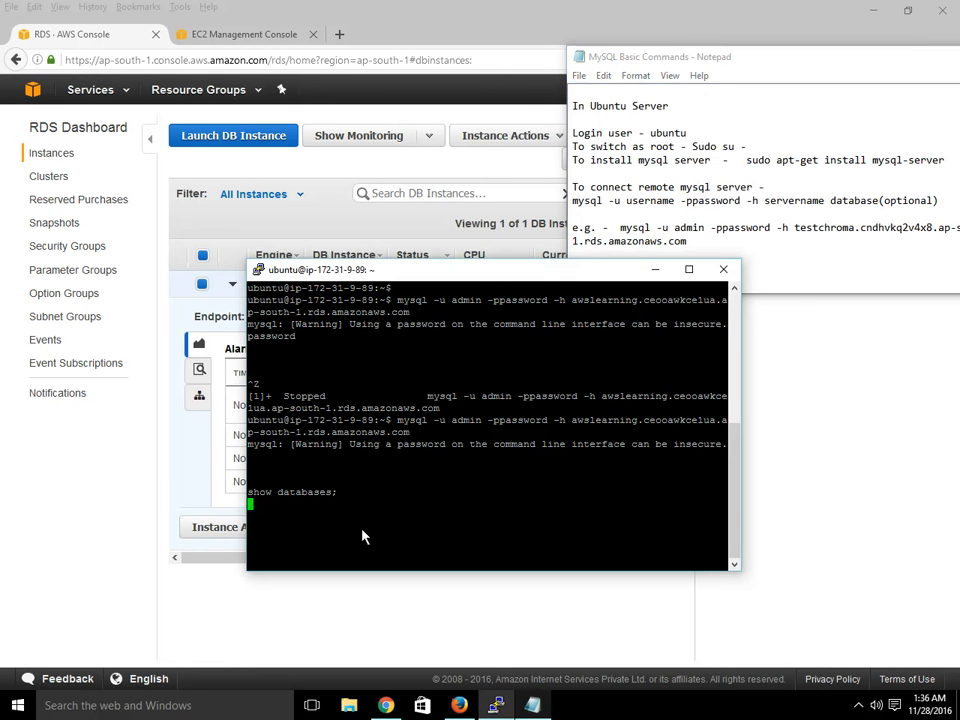
key(Return)
text(;)
key(Return)
text(use database)
key(Return)
text(;)
key(Return)
drag(734, 449, 700, 495)
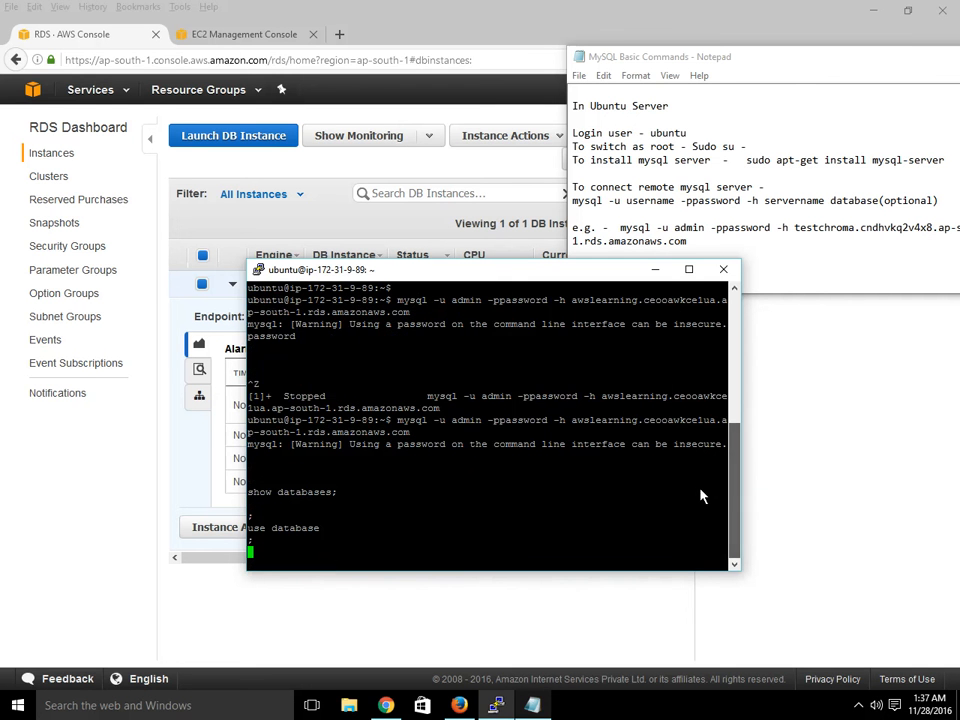
- Close the PuTTY session and confirm the exit
click(724, 272)
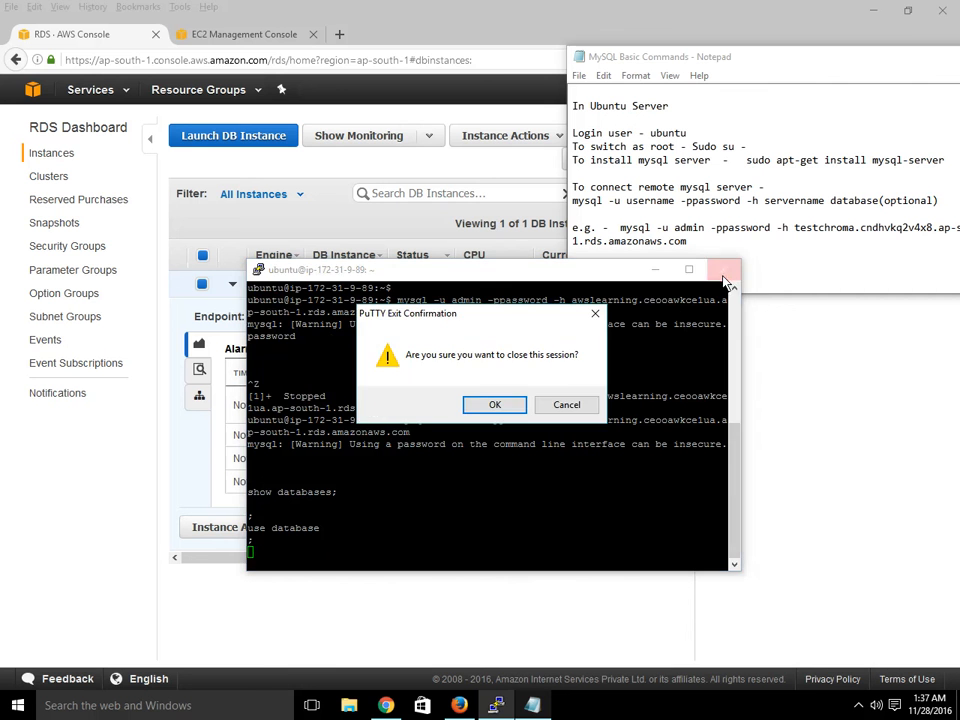
click(494, 405)
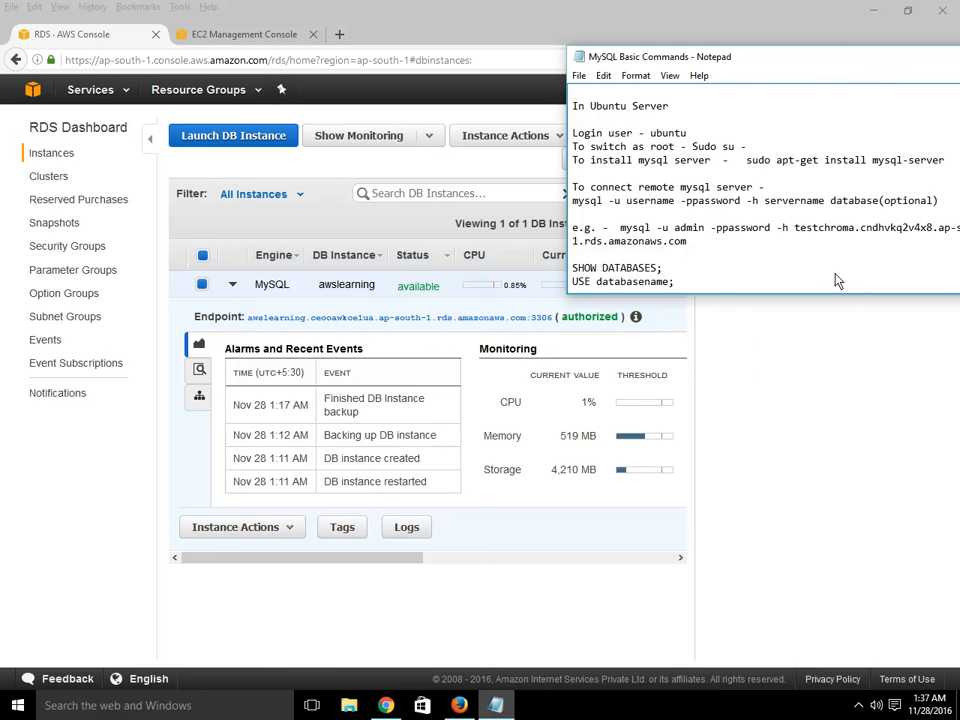
scroll(804, 260, down, 1)
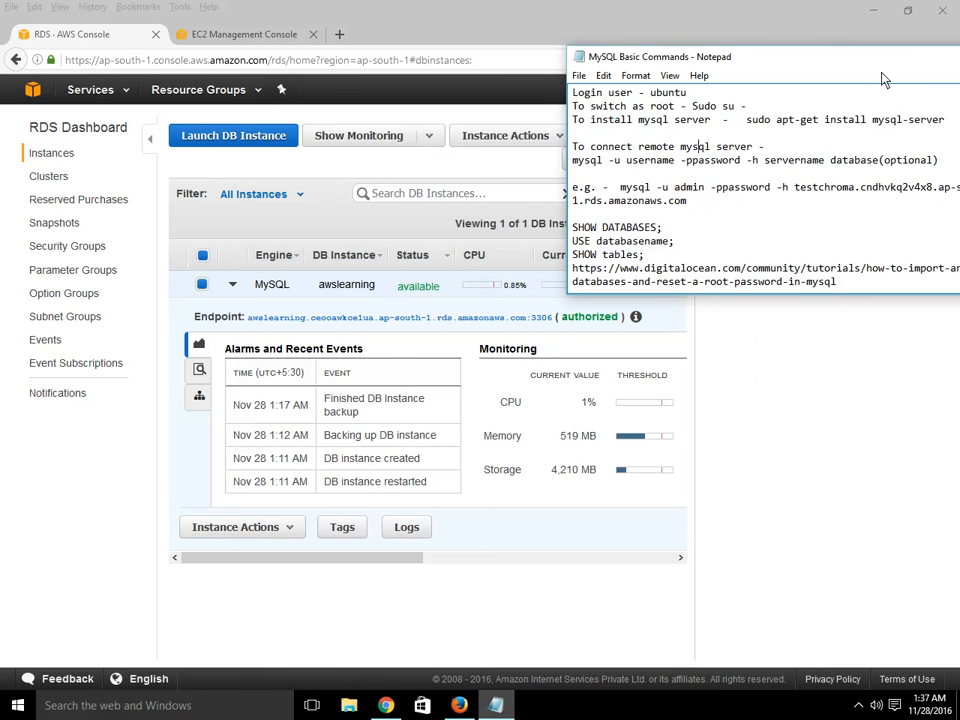
click(776, 378)
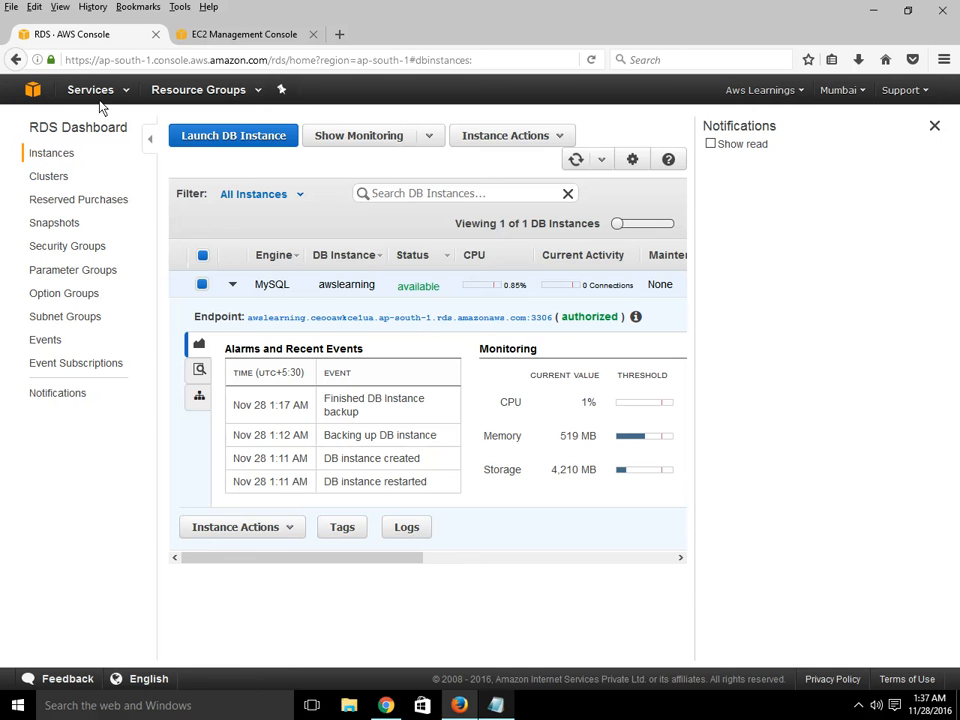
- Start launching a new DB instance from the RDS dashboard and view the PostgreSQL and Oracle engine options
click(101, 136)
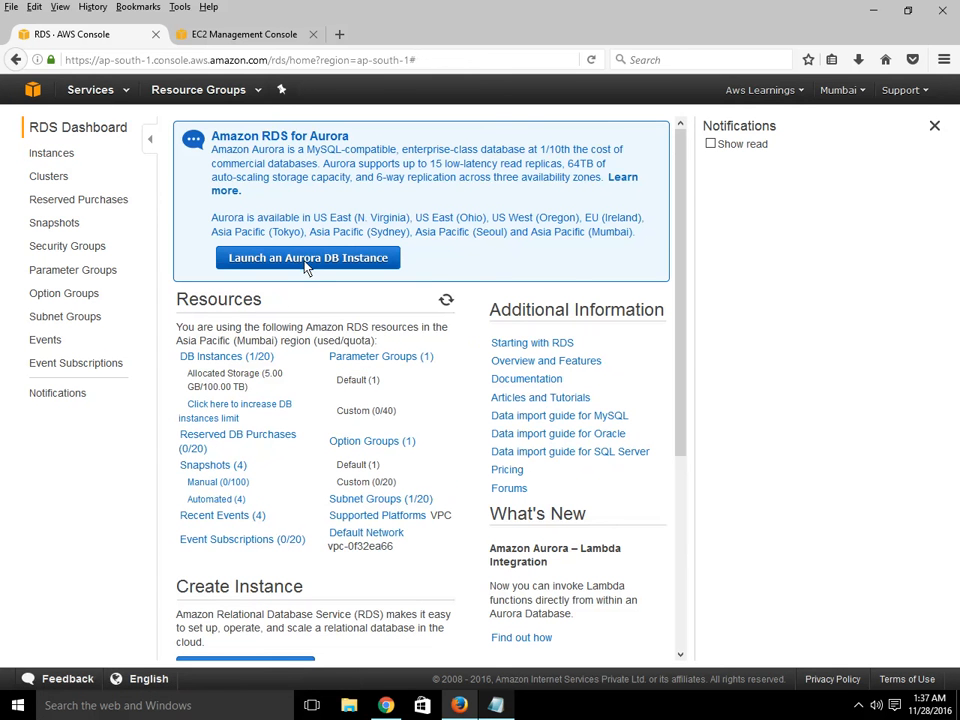
scroll(418, 465, down, 2)
scroll(415, 472, down, 1)
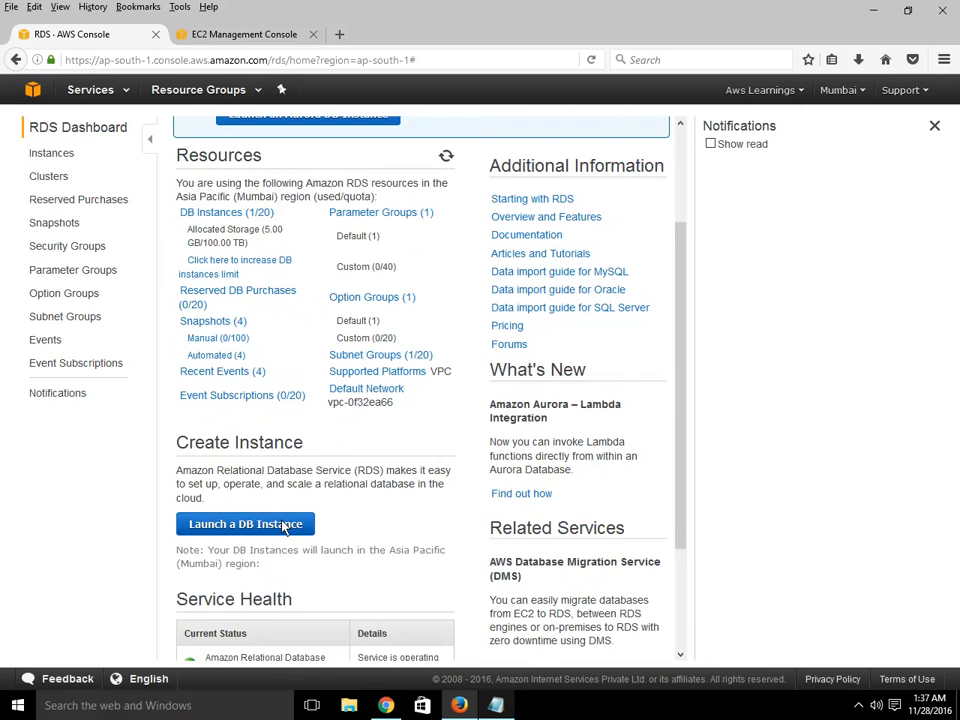
click(313, 523)
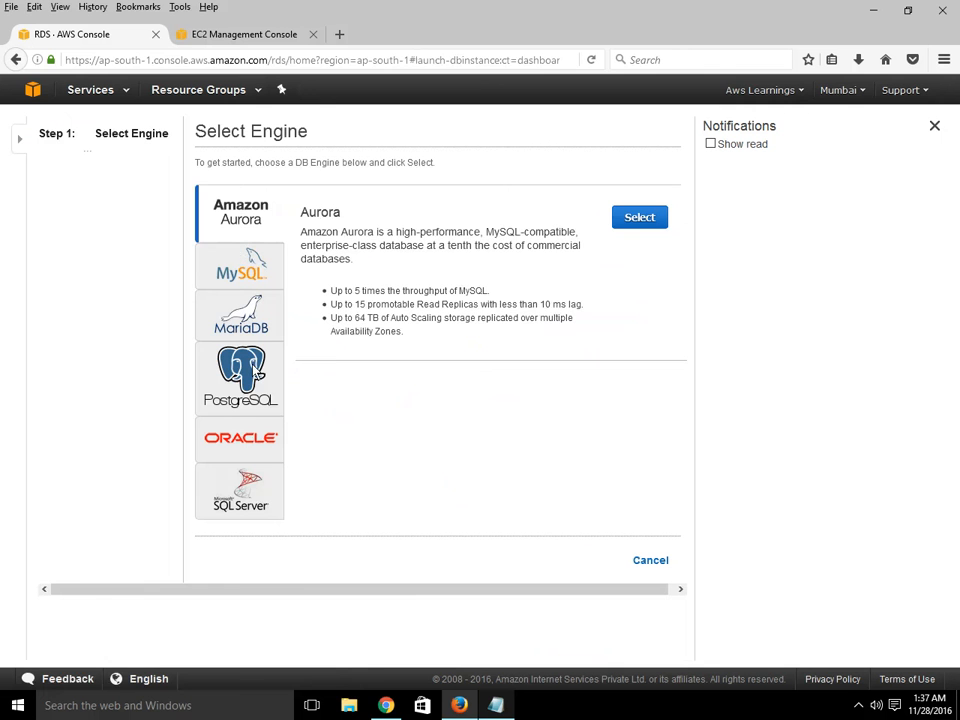
click(245, 398)
click(242, 437)
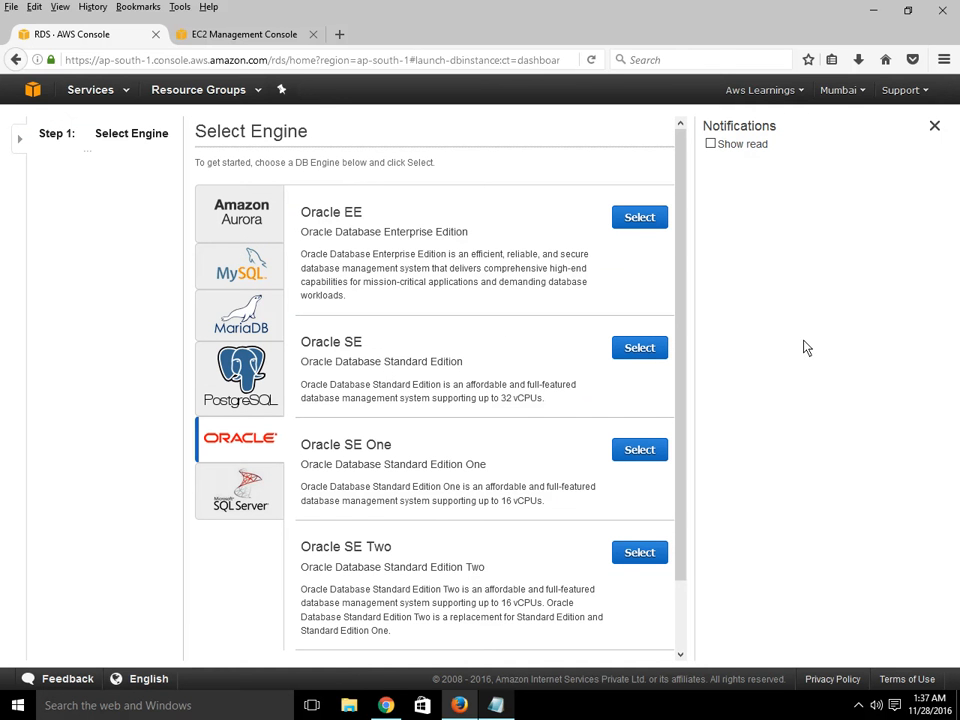
- Minimize the browser and Notepad windows to the desktop
click(873, 10)
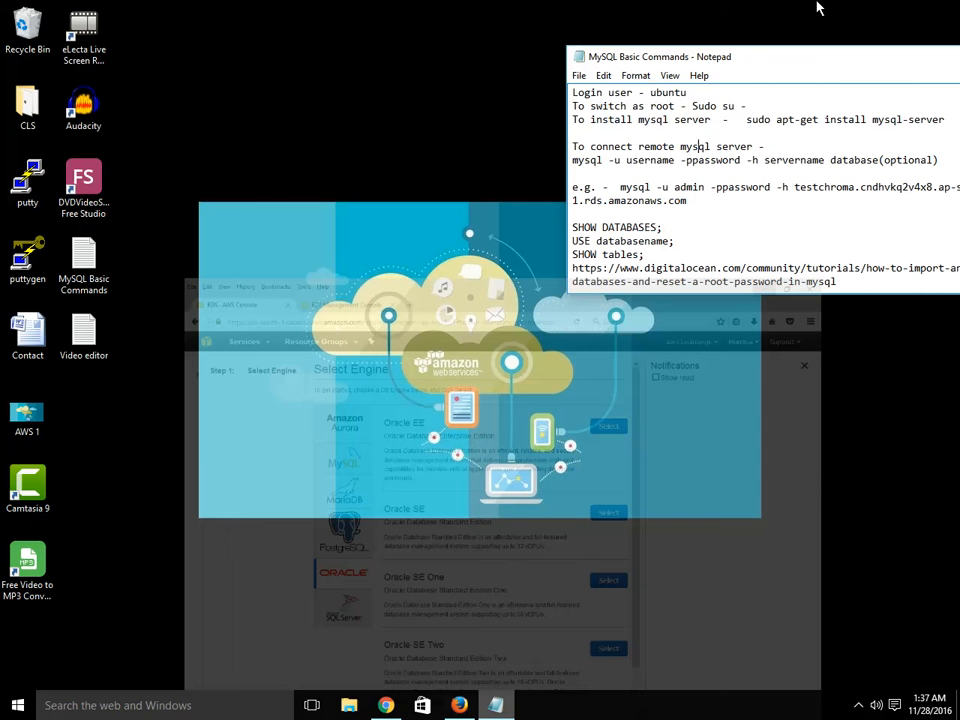
drag(912, 71, 800, 80)
click(881, 67)
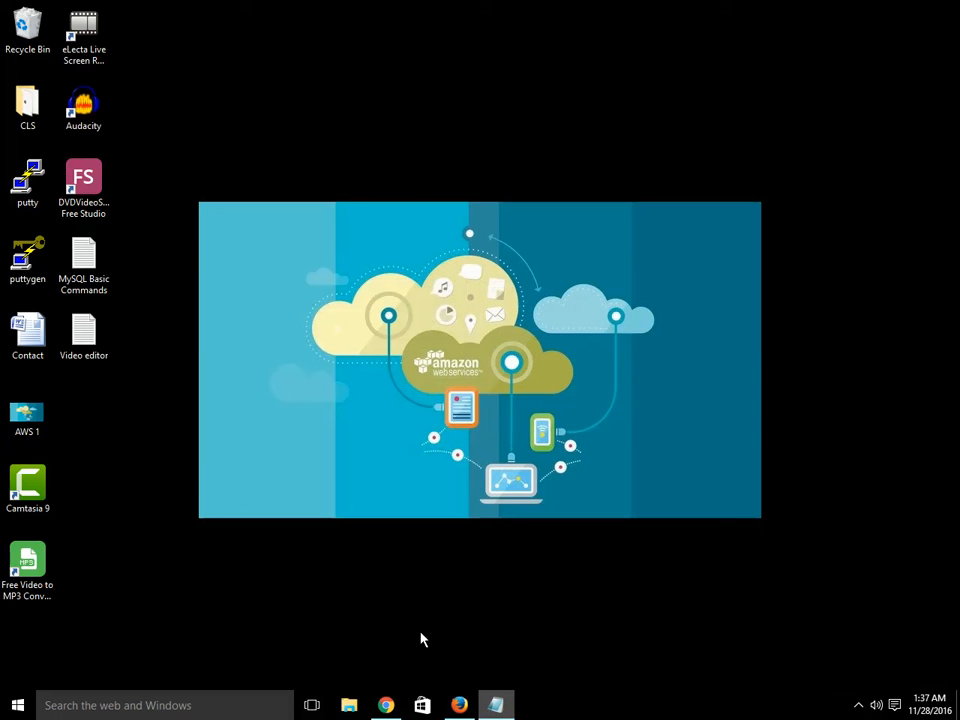
click(456, 707)
click(454, 704)
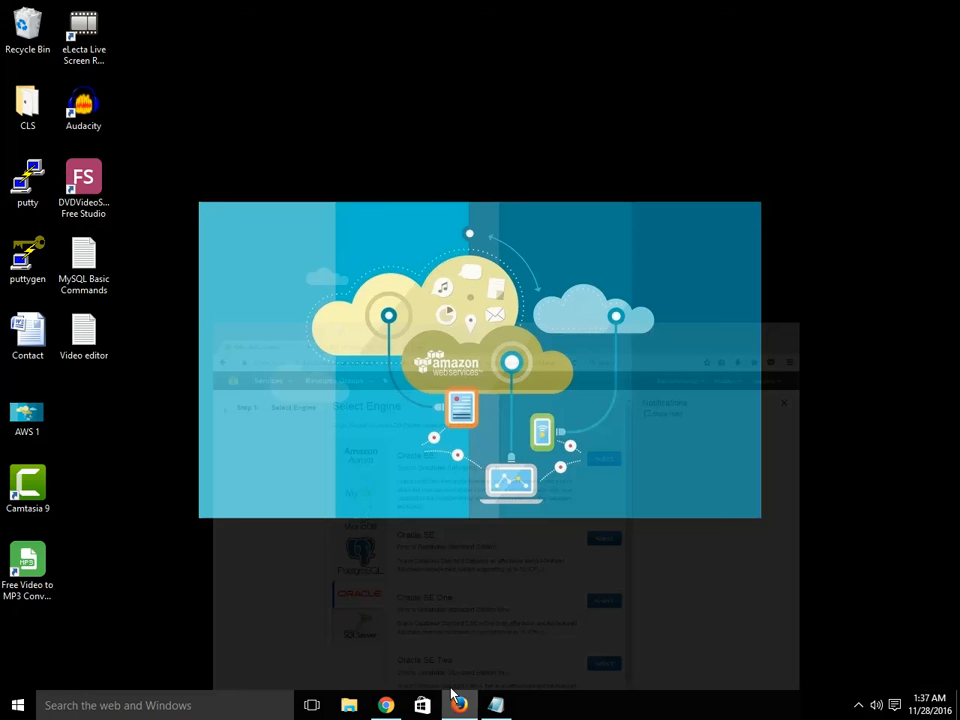
- Open the Contact document and close Word
click(45, 348)
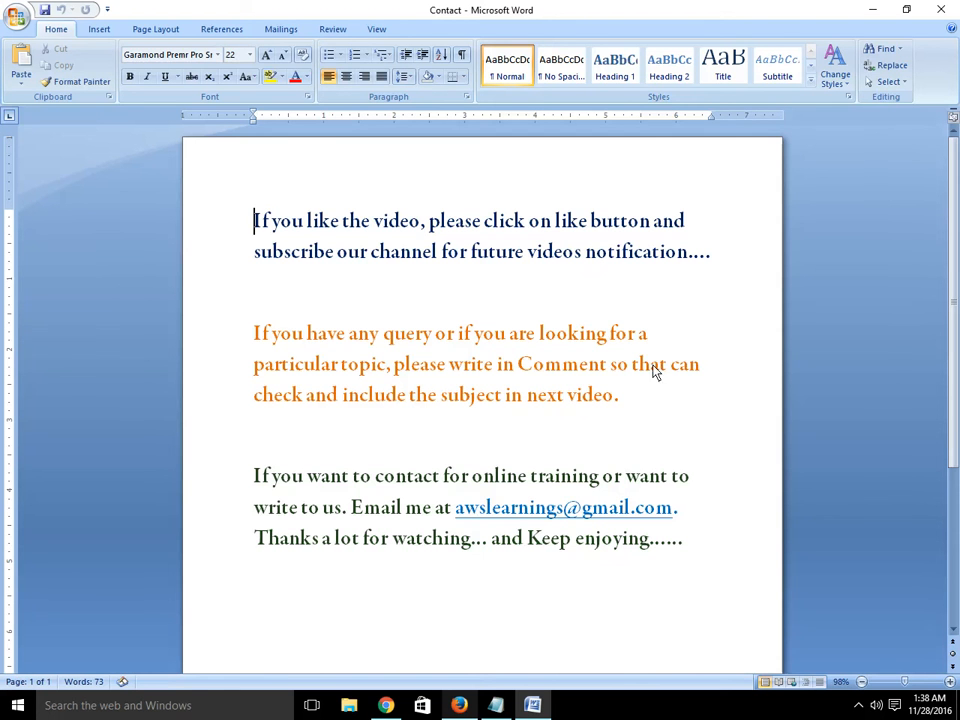
click(943, 9)
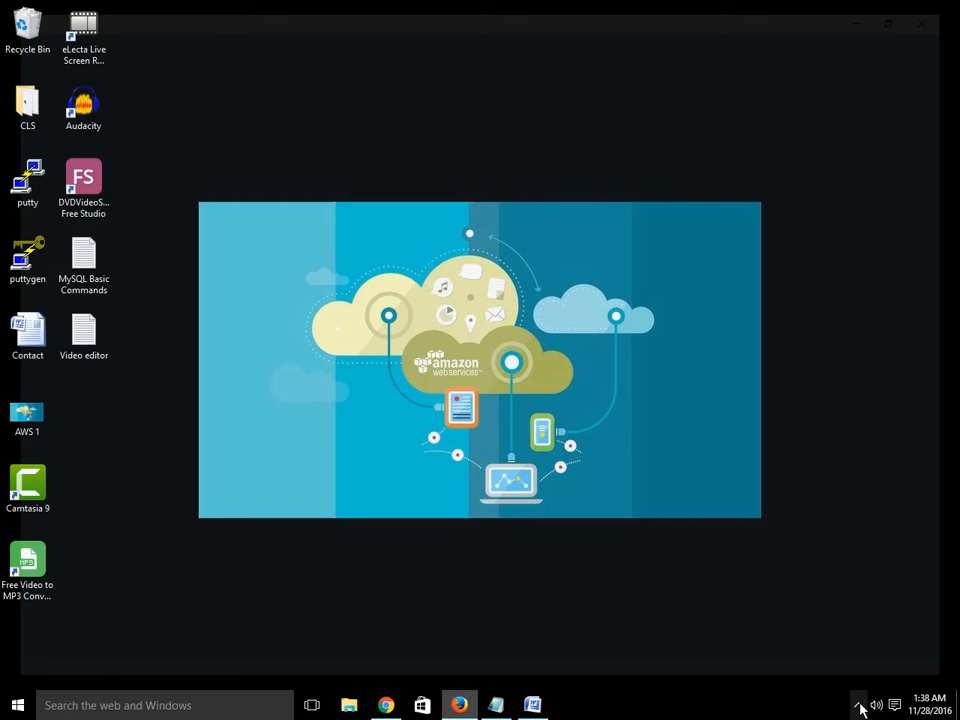
click(858, 705)
click(873, 644)
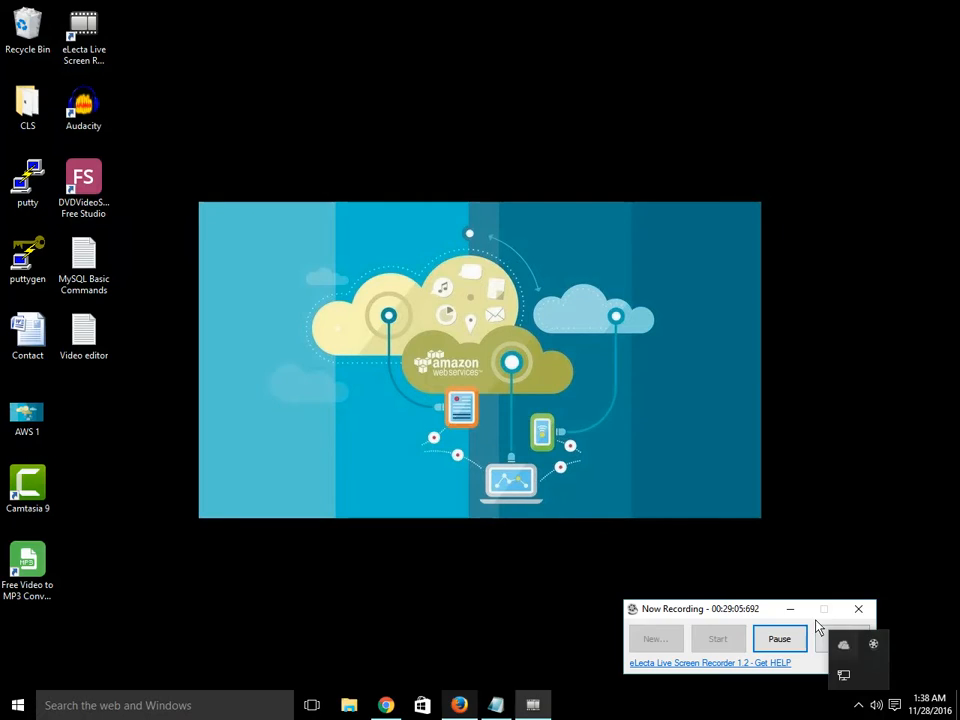